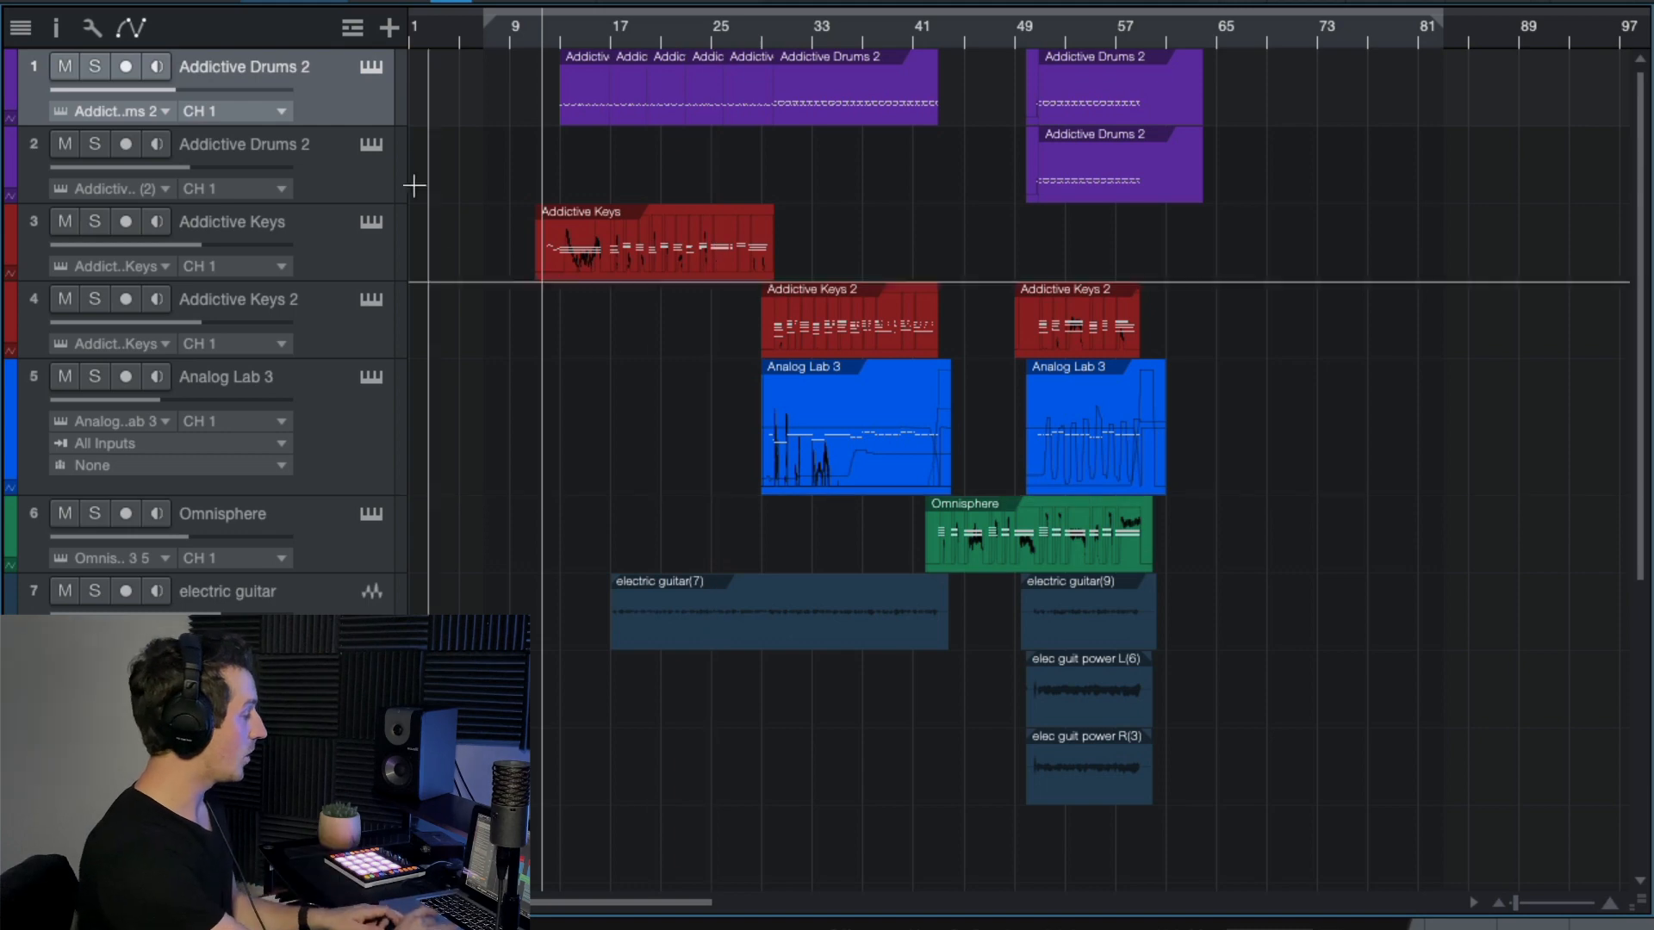
Play the arrangement from around bar 17 with the first Addictive Drums 2 track disarmed for recording.
key("r")
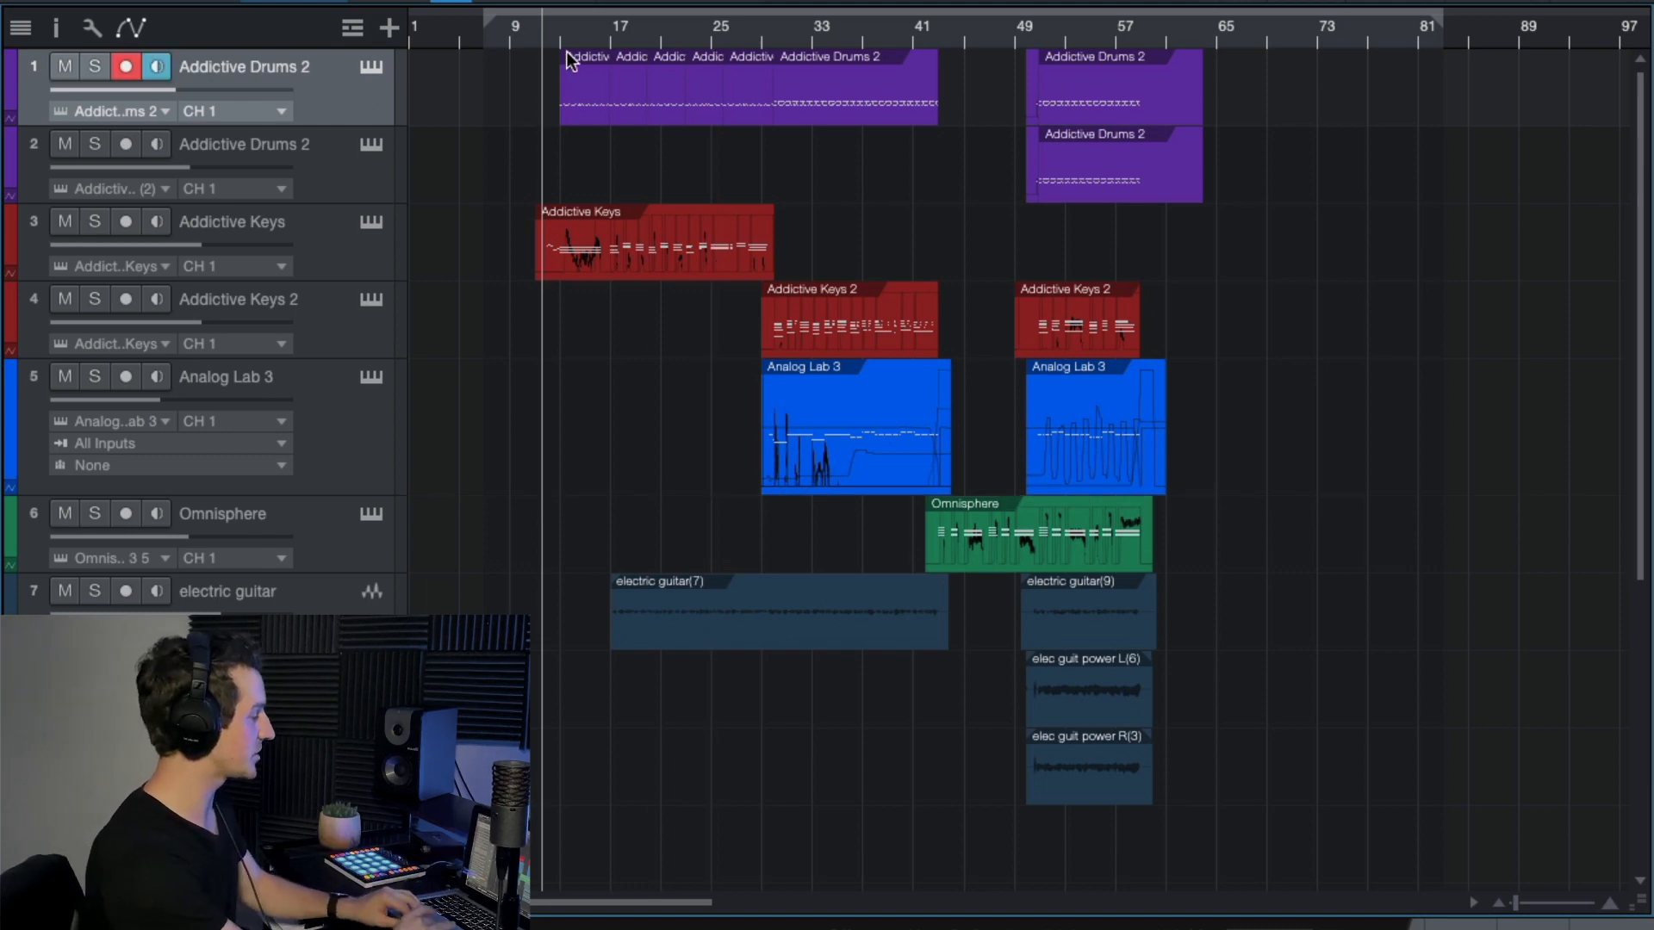
left_click_drag(565, 36, 637, 157)
left_click_drag(601, 33, 646, 157)
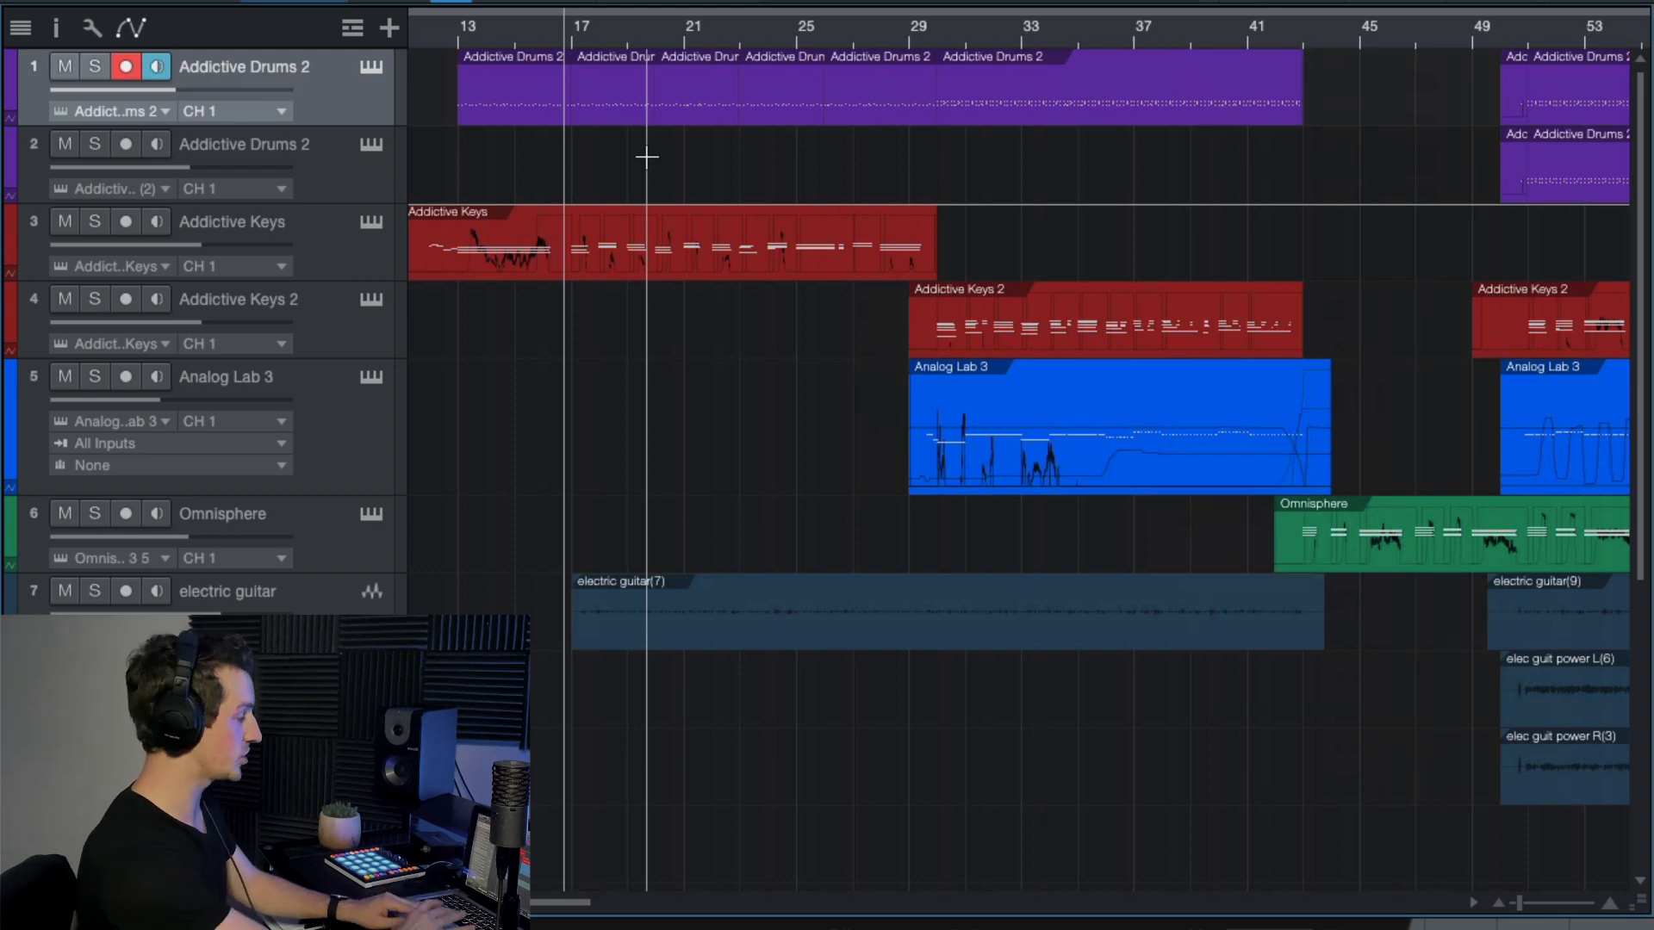
key("space")
left_click(127, 67)
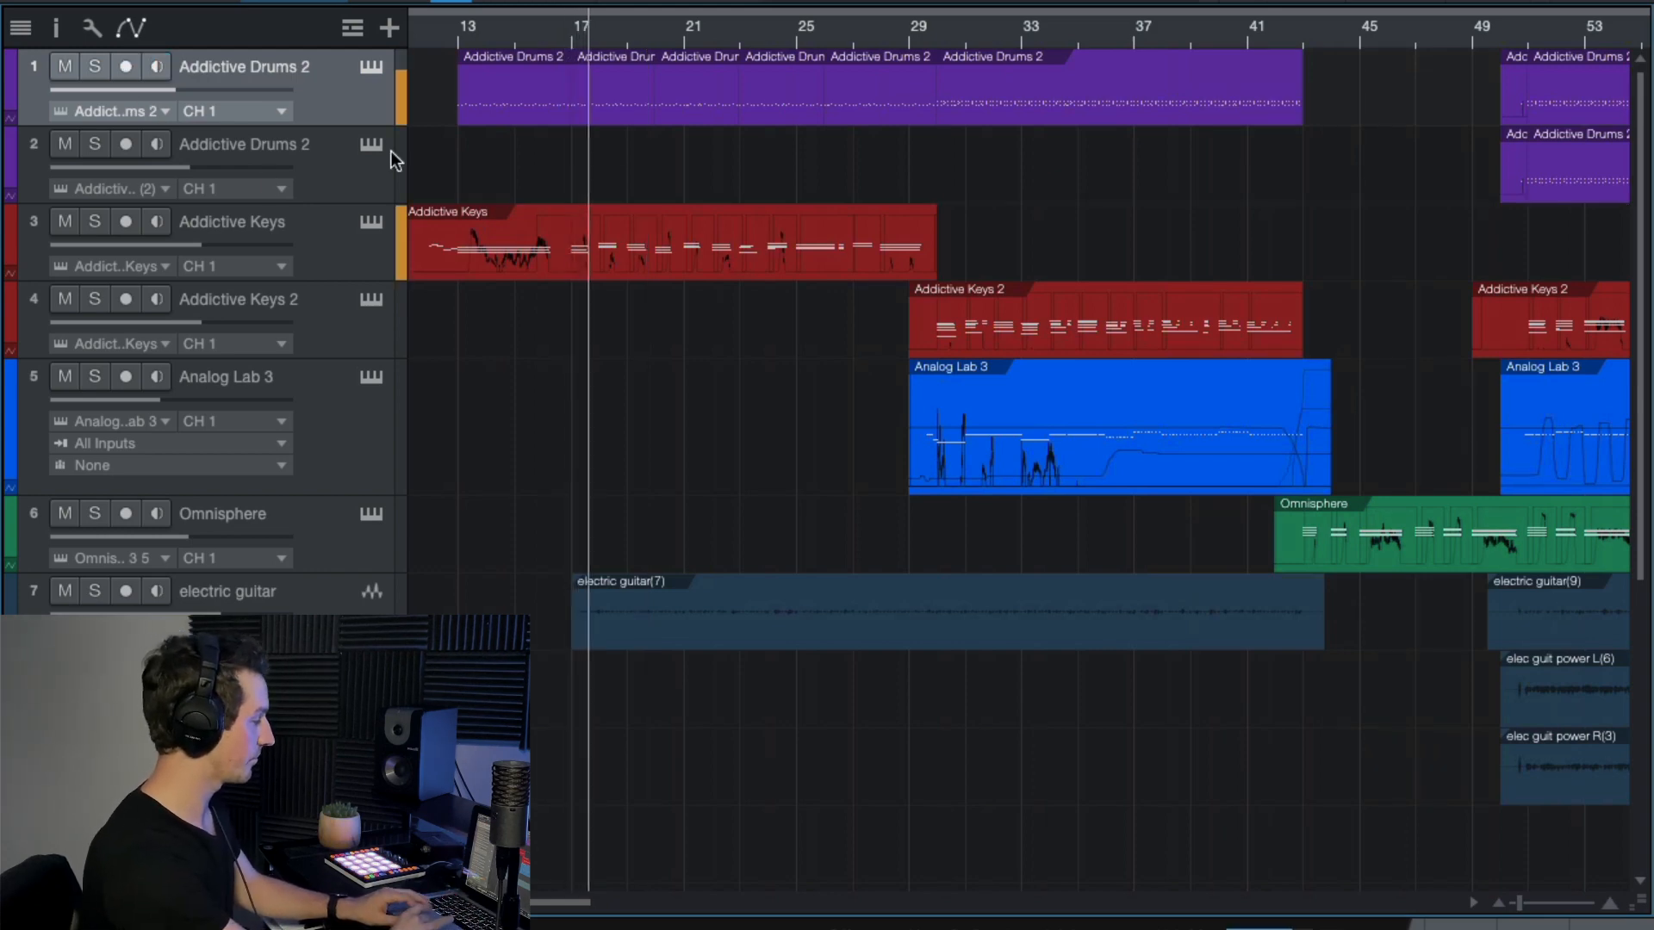
scroll(881, 296, "right", 1)
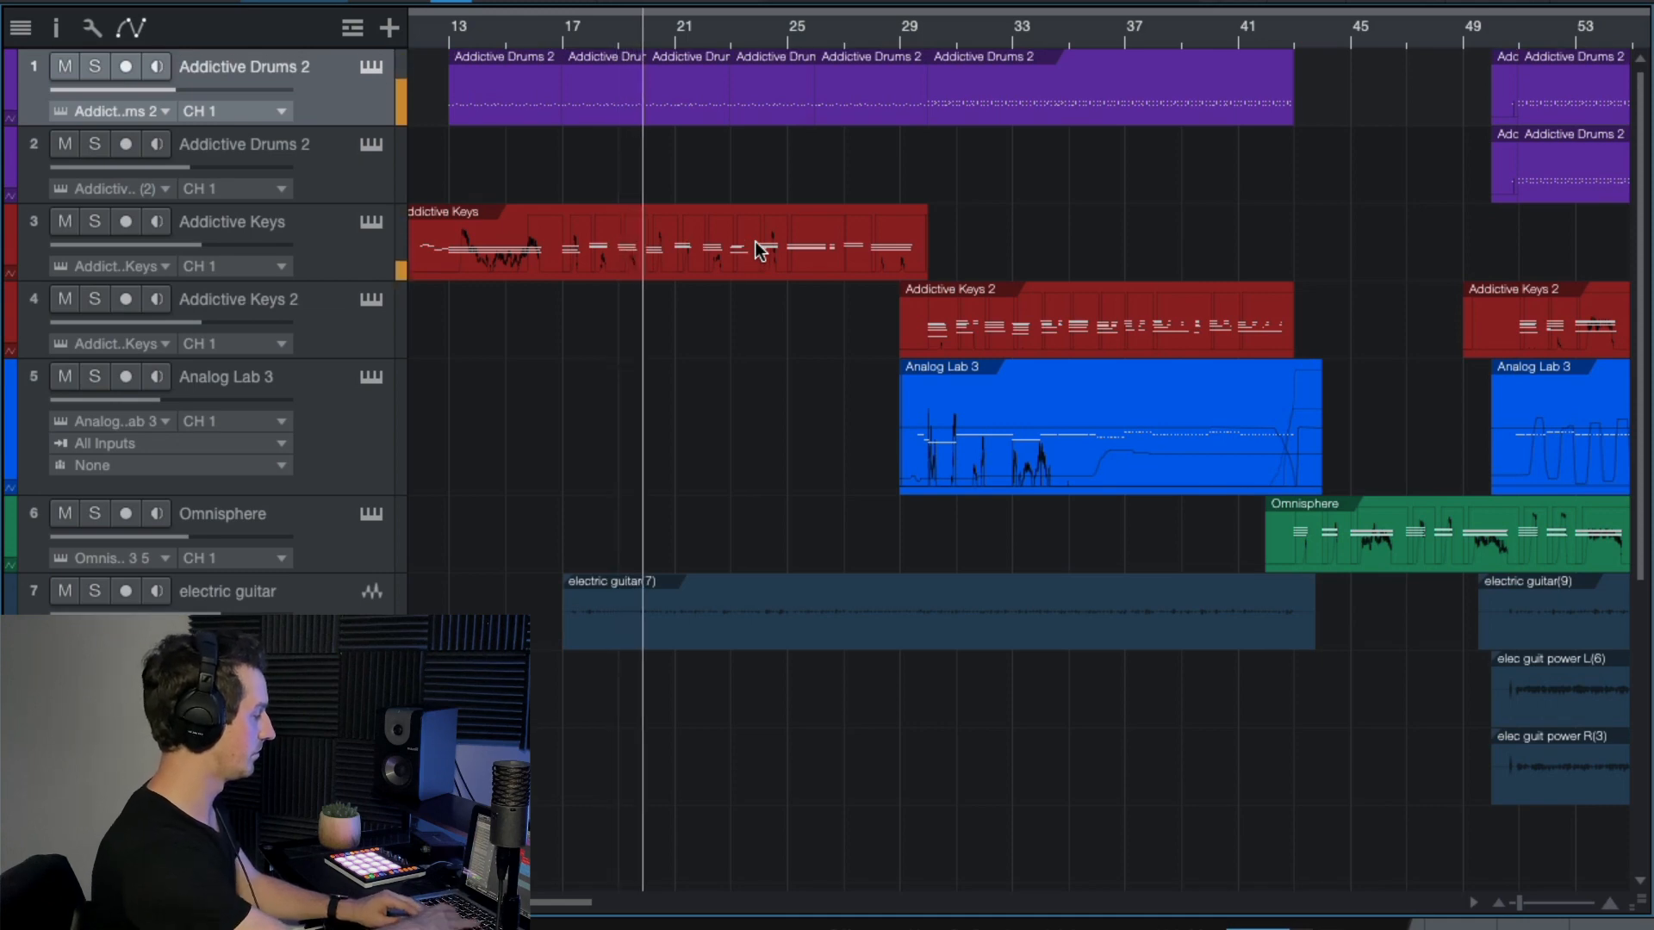
Open the first track's Addictive Drums 2 instrument, browse the Reel Machines presets and confirm Reel Machines - 80s 808.
left_click(355, 79)
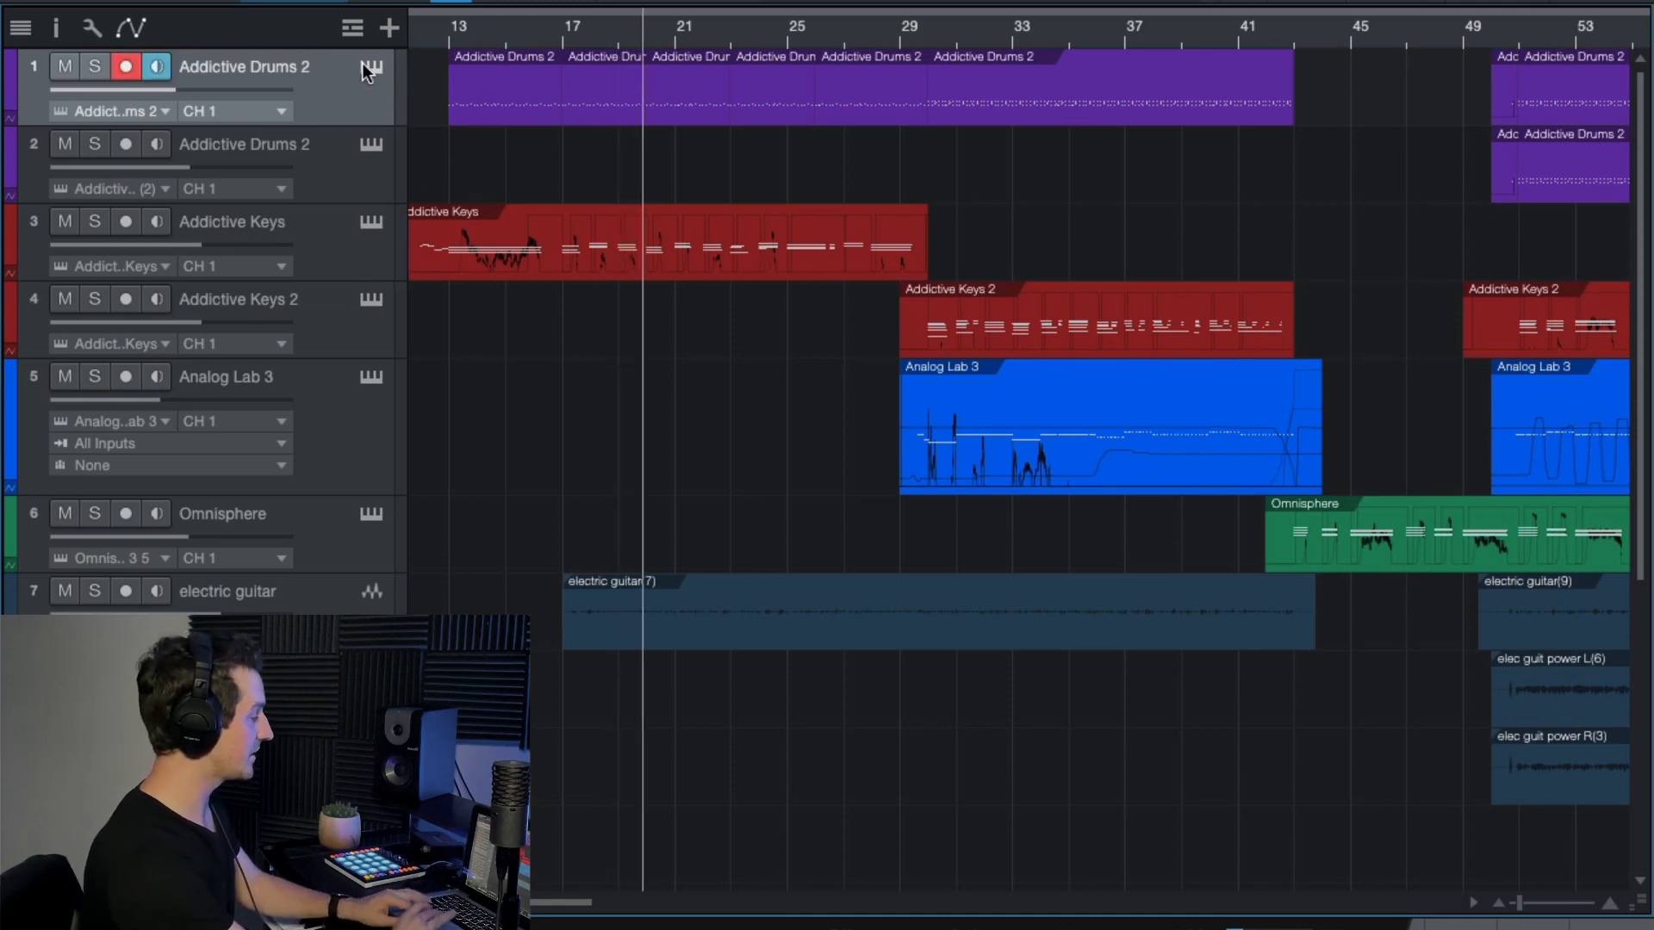
left_click(366, 65)
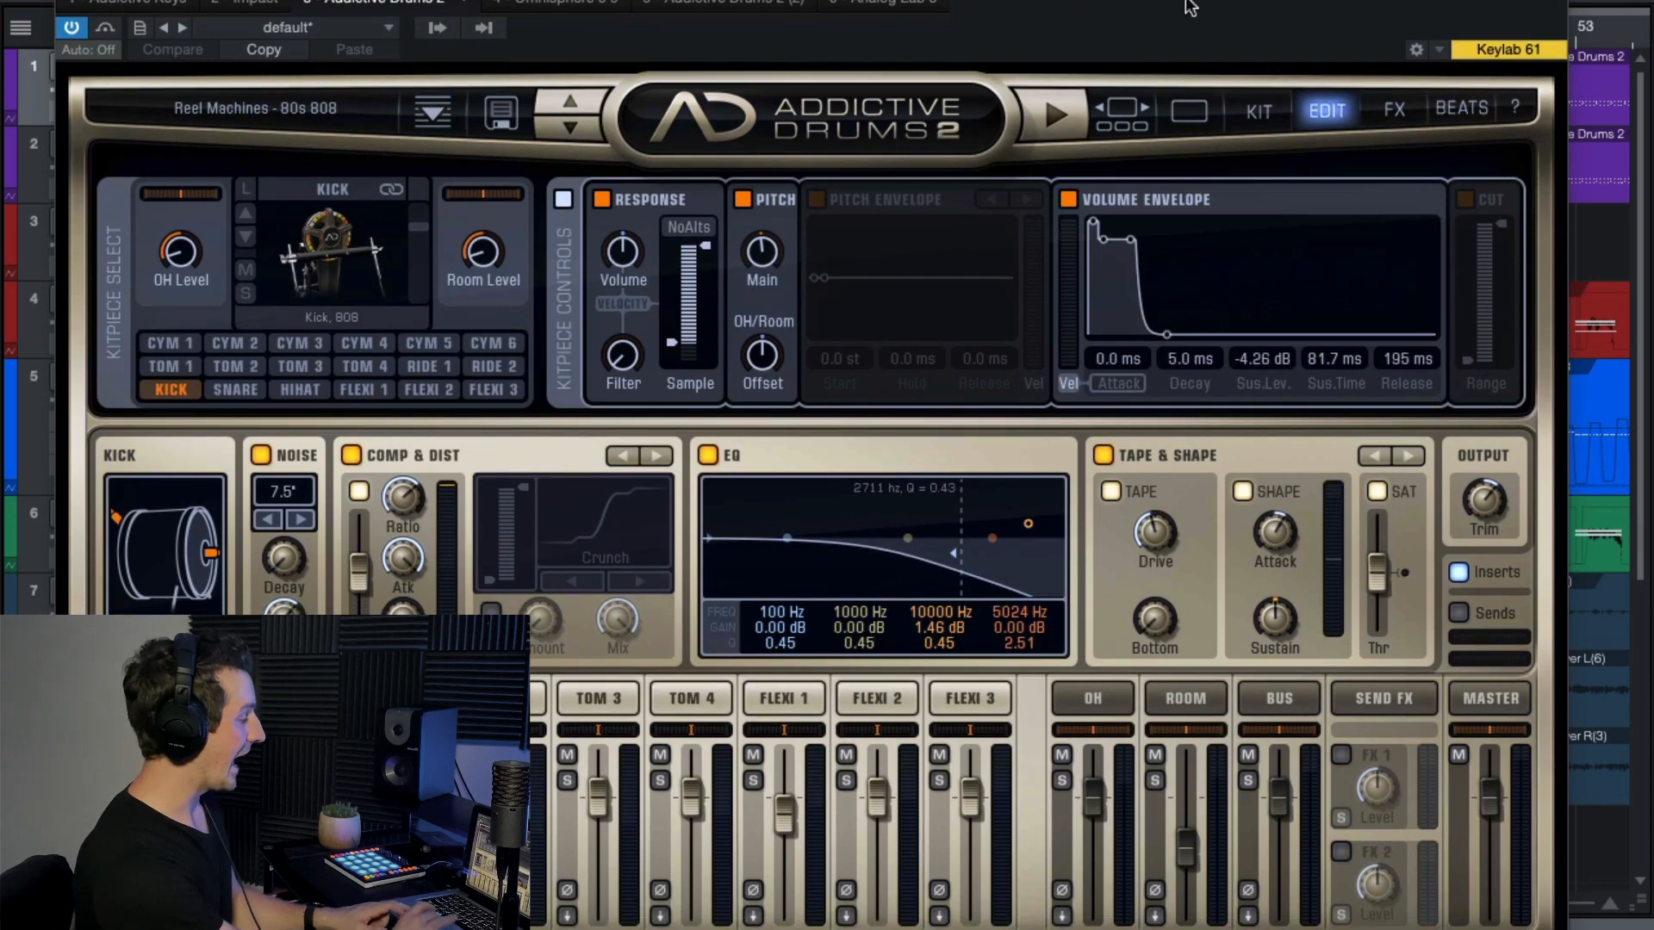
left_click(301, 114)
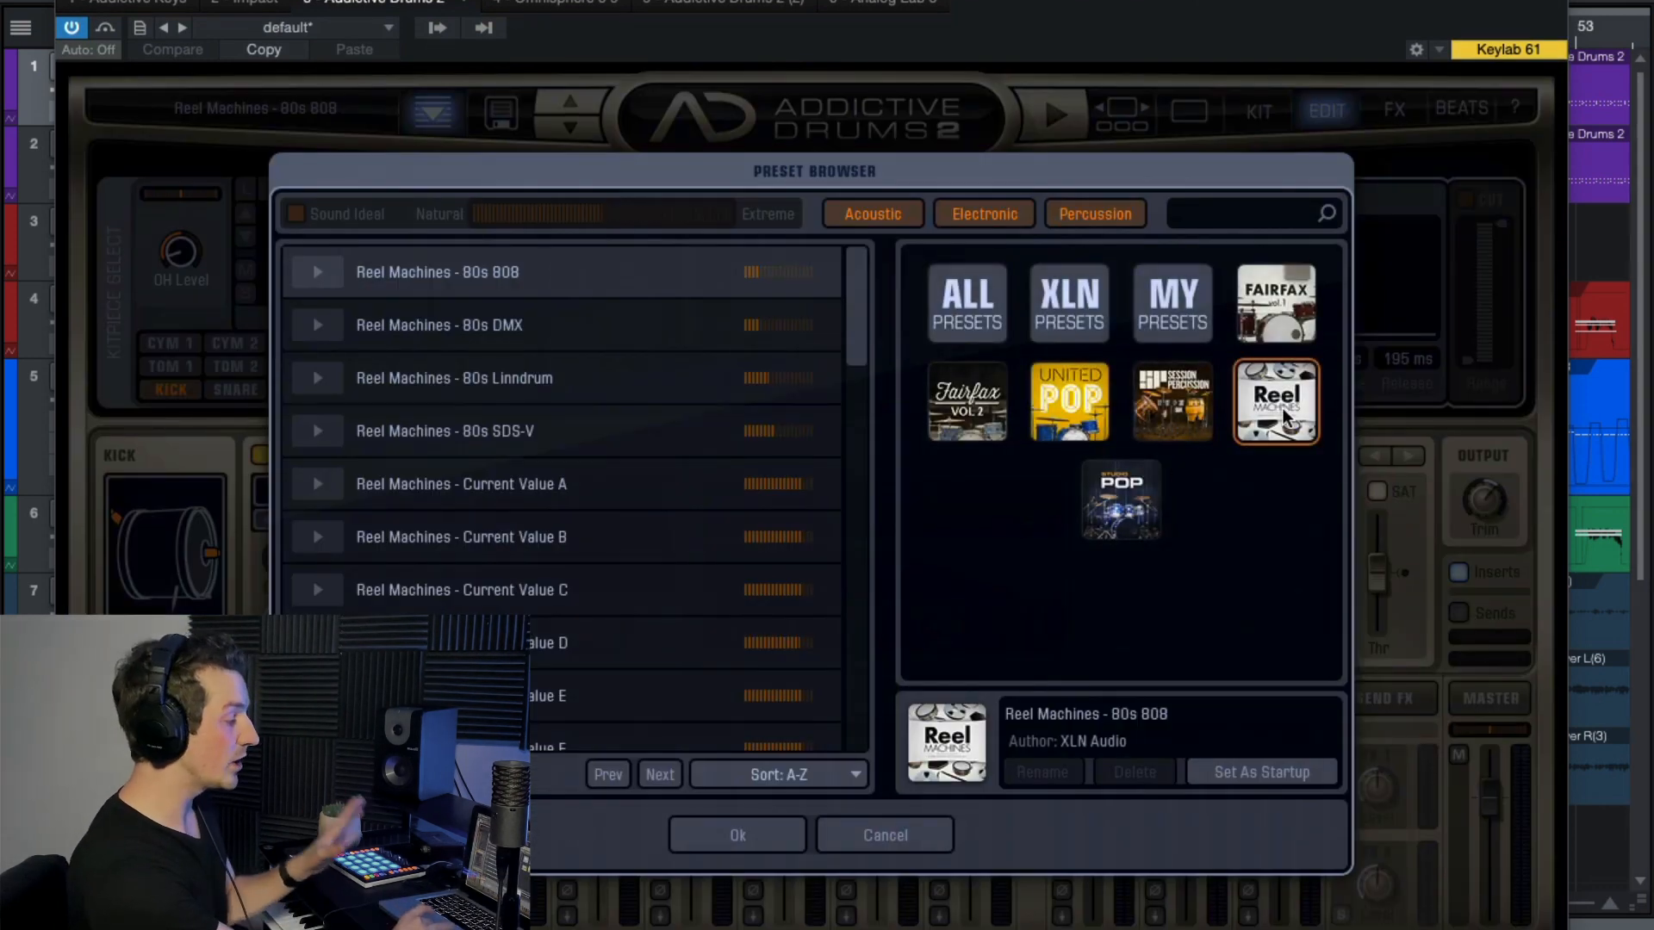
scroll(580, 536, "down", 5)
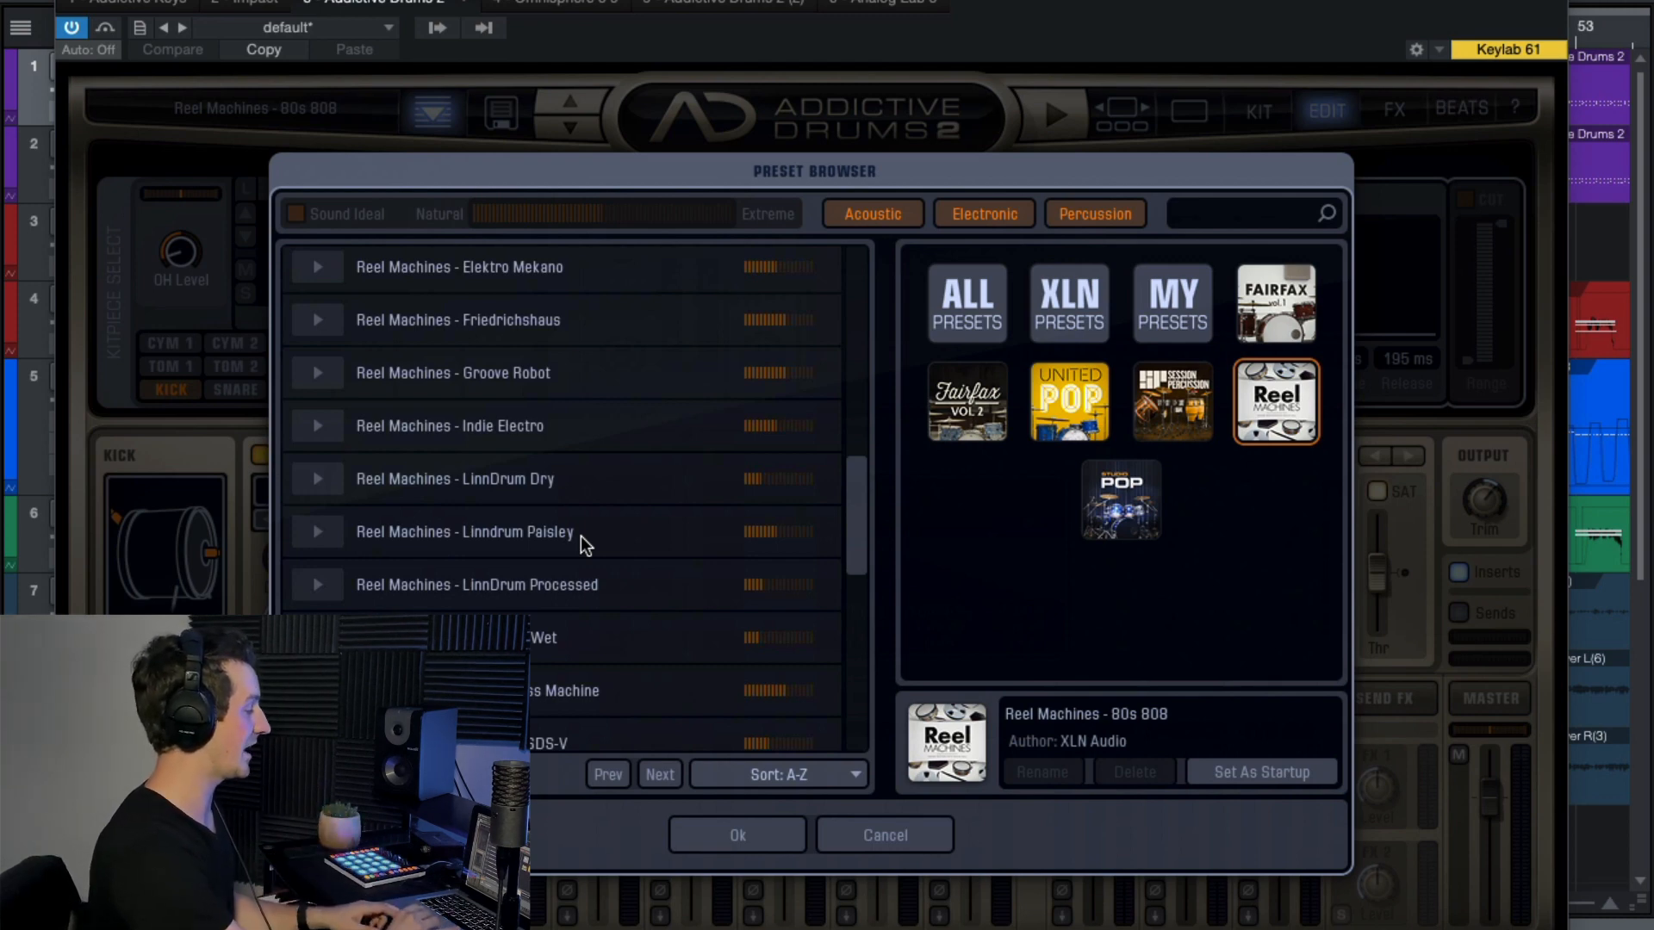
scroll(580, 536, "down", 5)
scroll(581, 535, "up", 10)
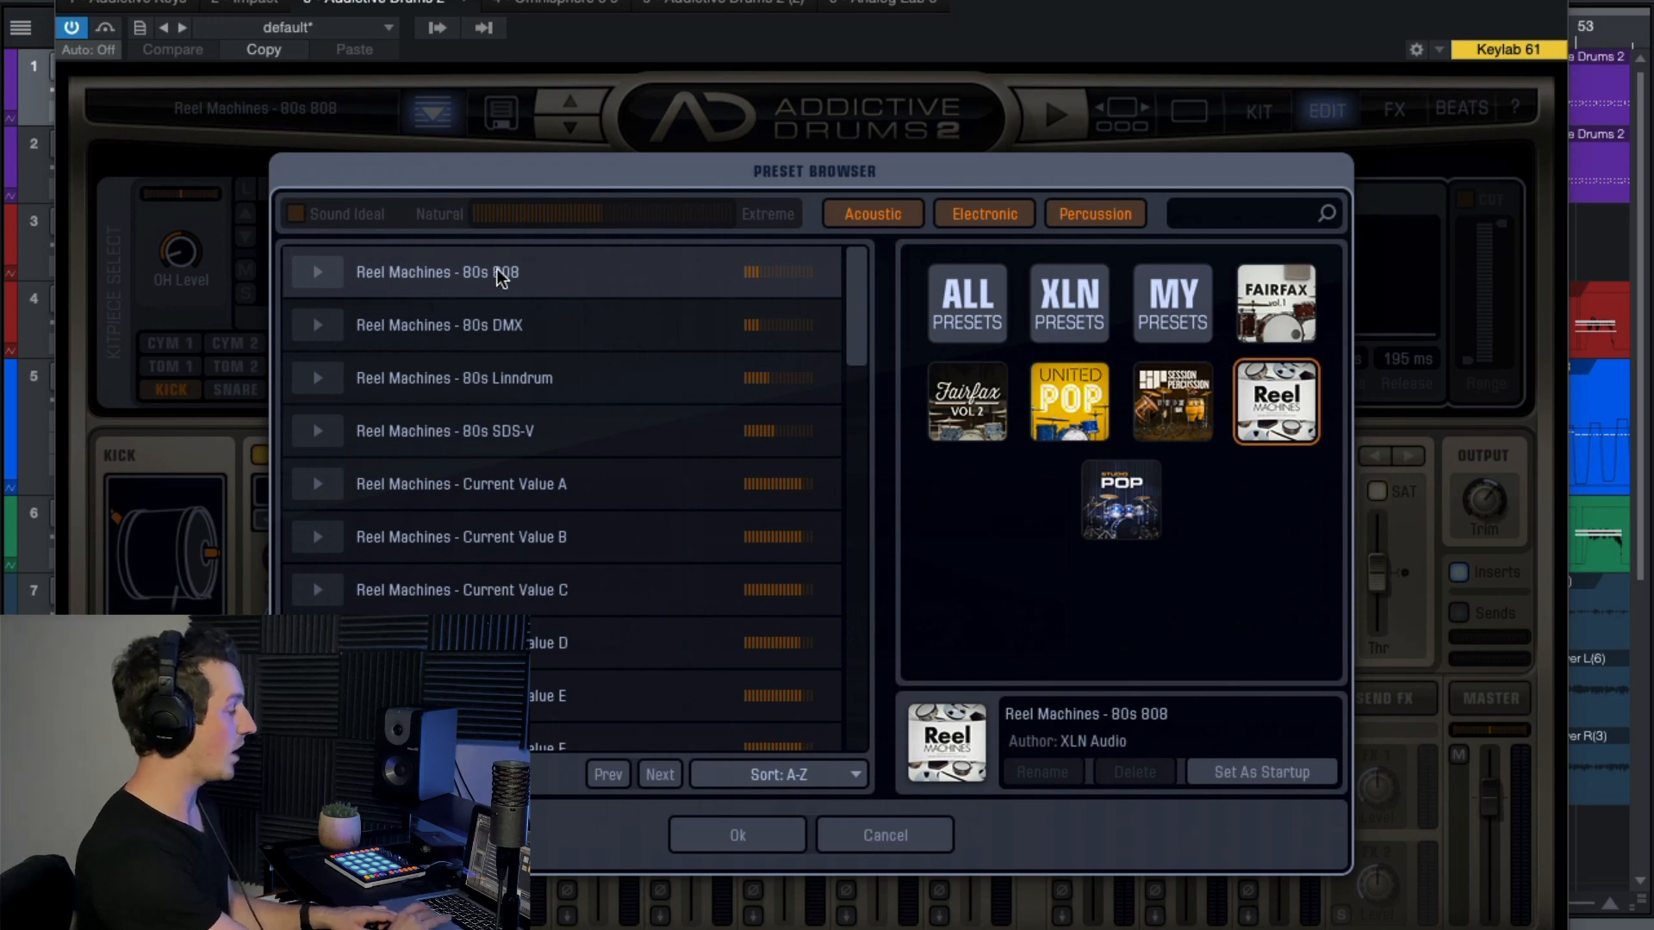
left_click(746, 835)
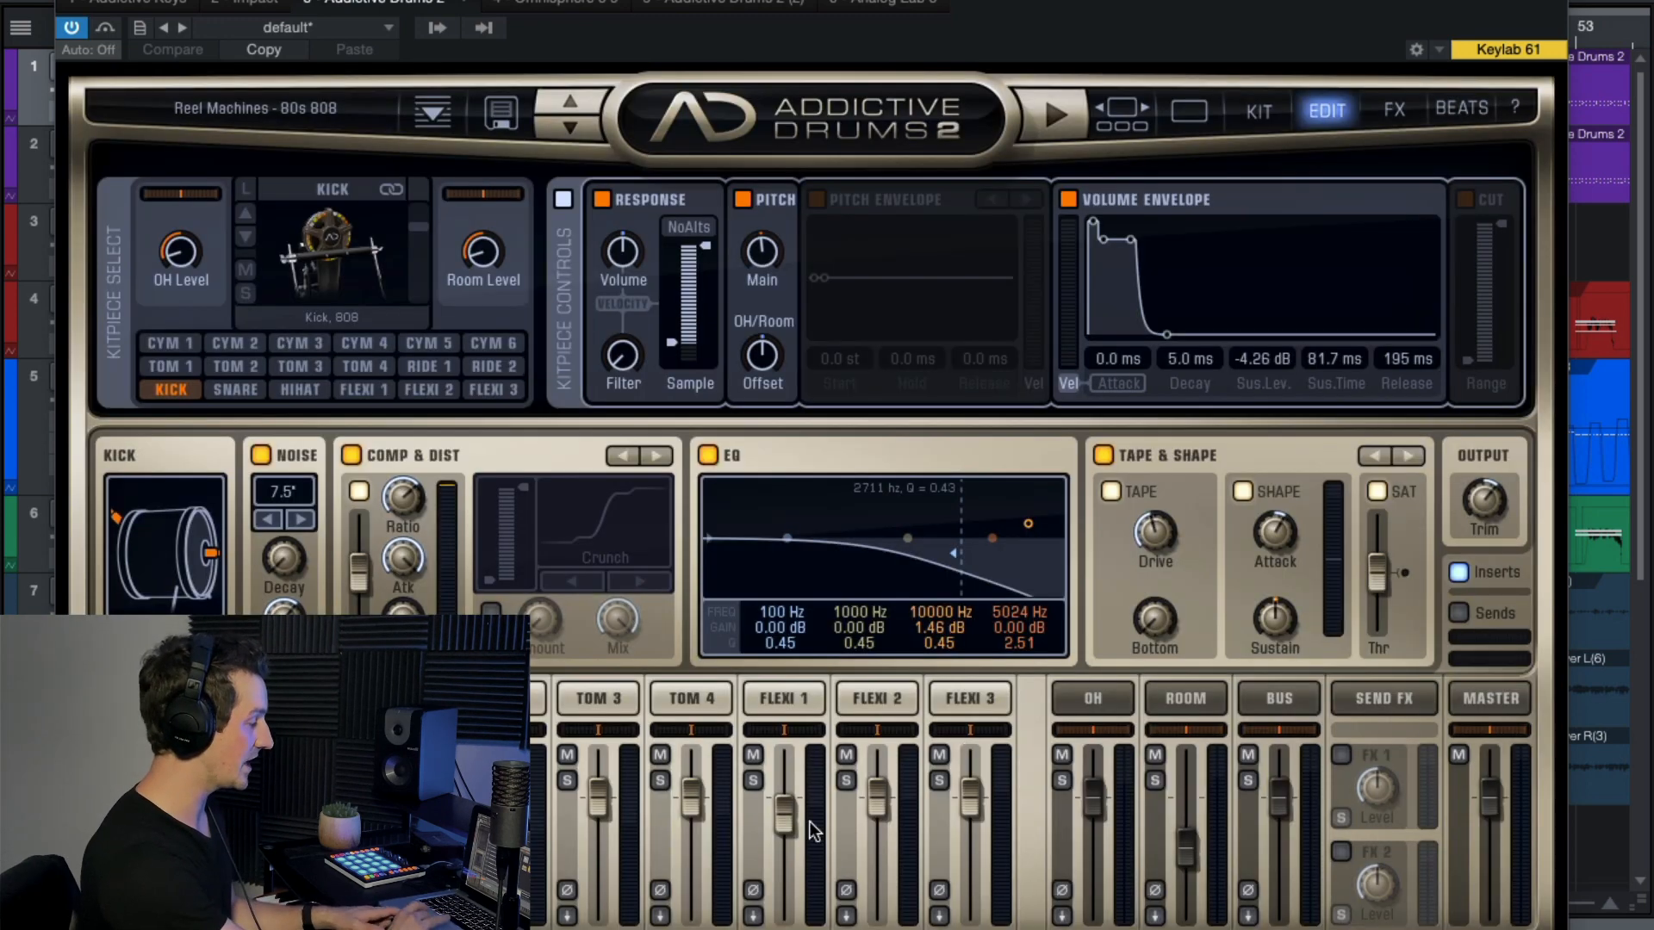
Play the first Addictive Drums 2 track soloed, moving the instrument window out of the way and back.
left_click_drag(1137, 3, 1118, 158)
key("space")
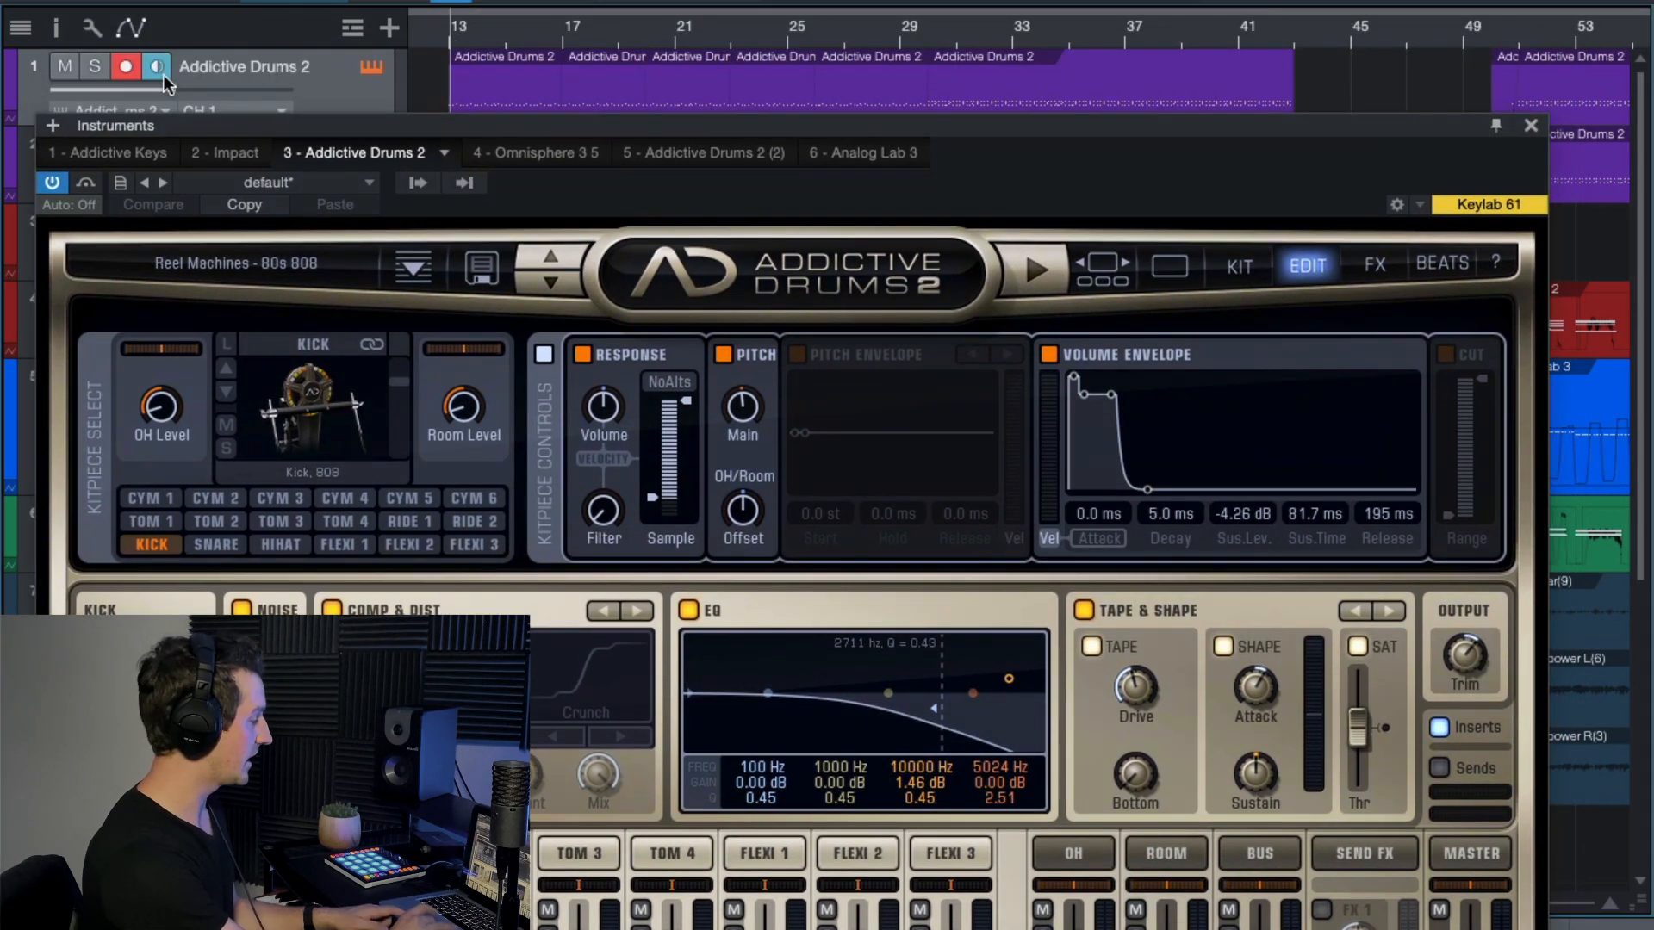
left_click(93, 68)
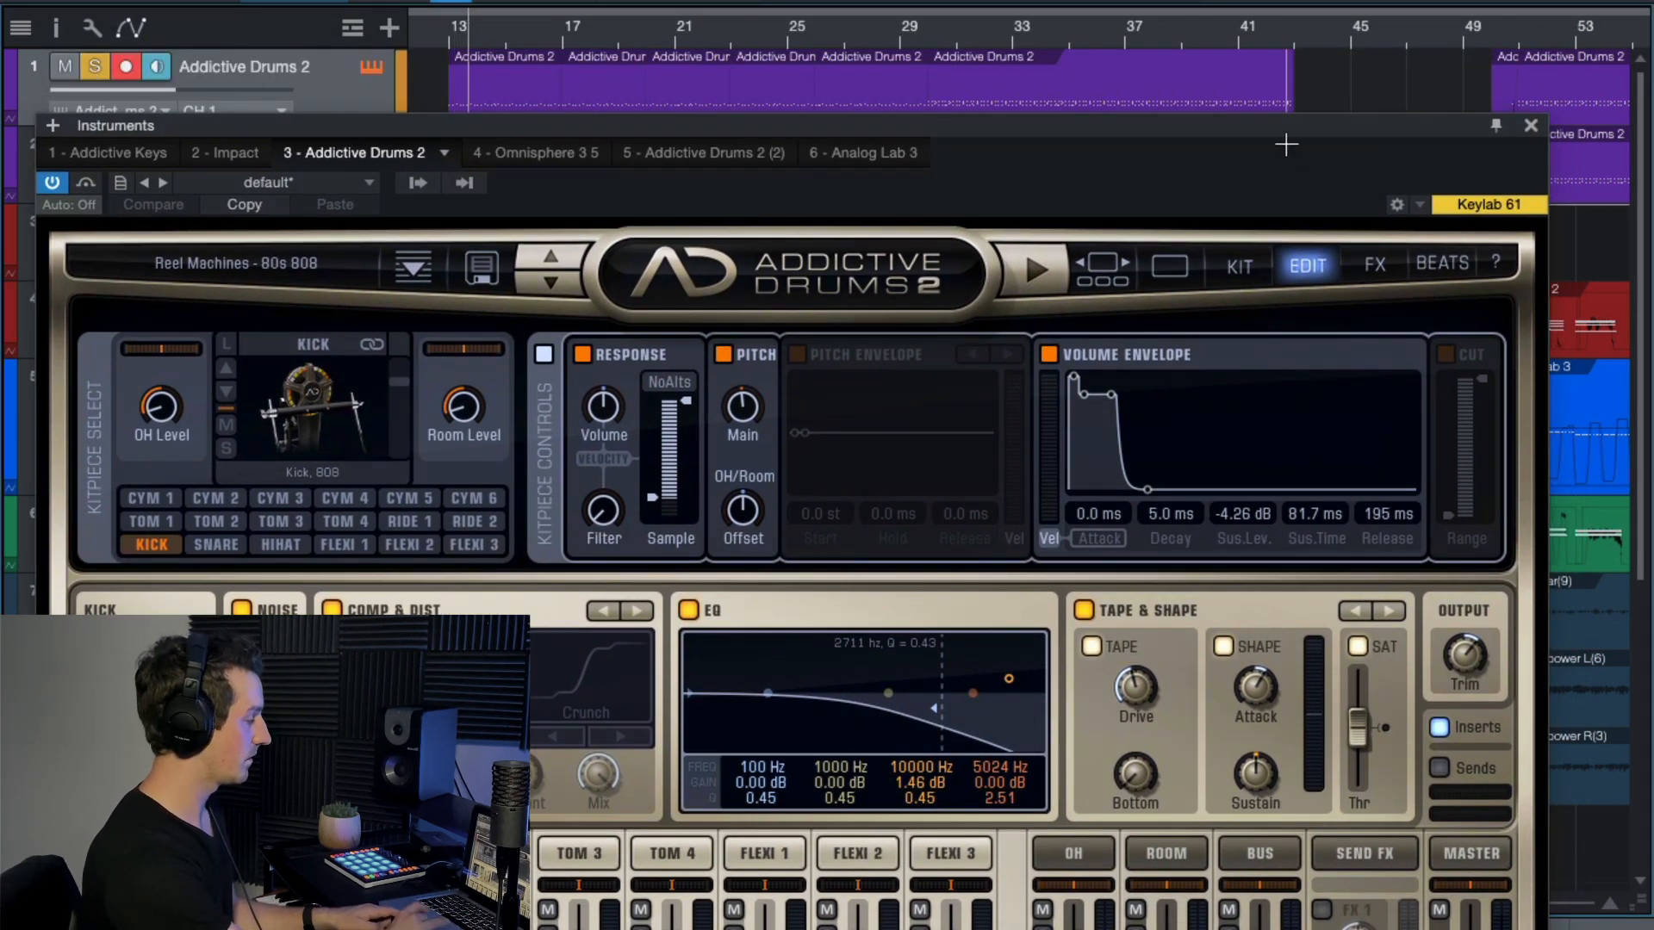
left_click_drag(1286, 129, 1326, 0)
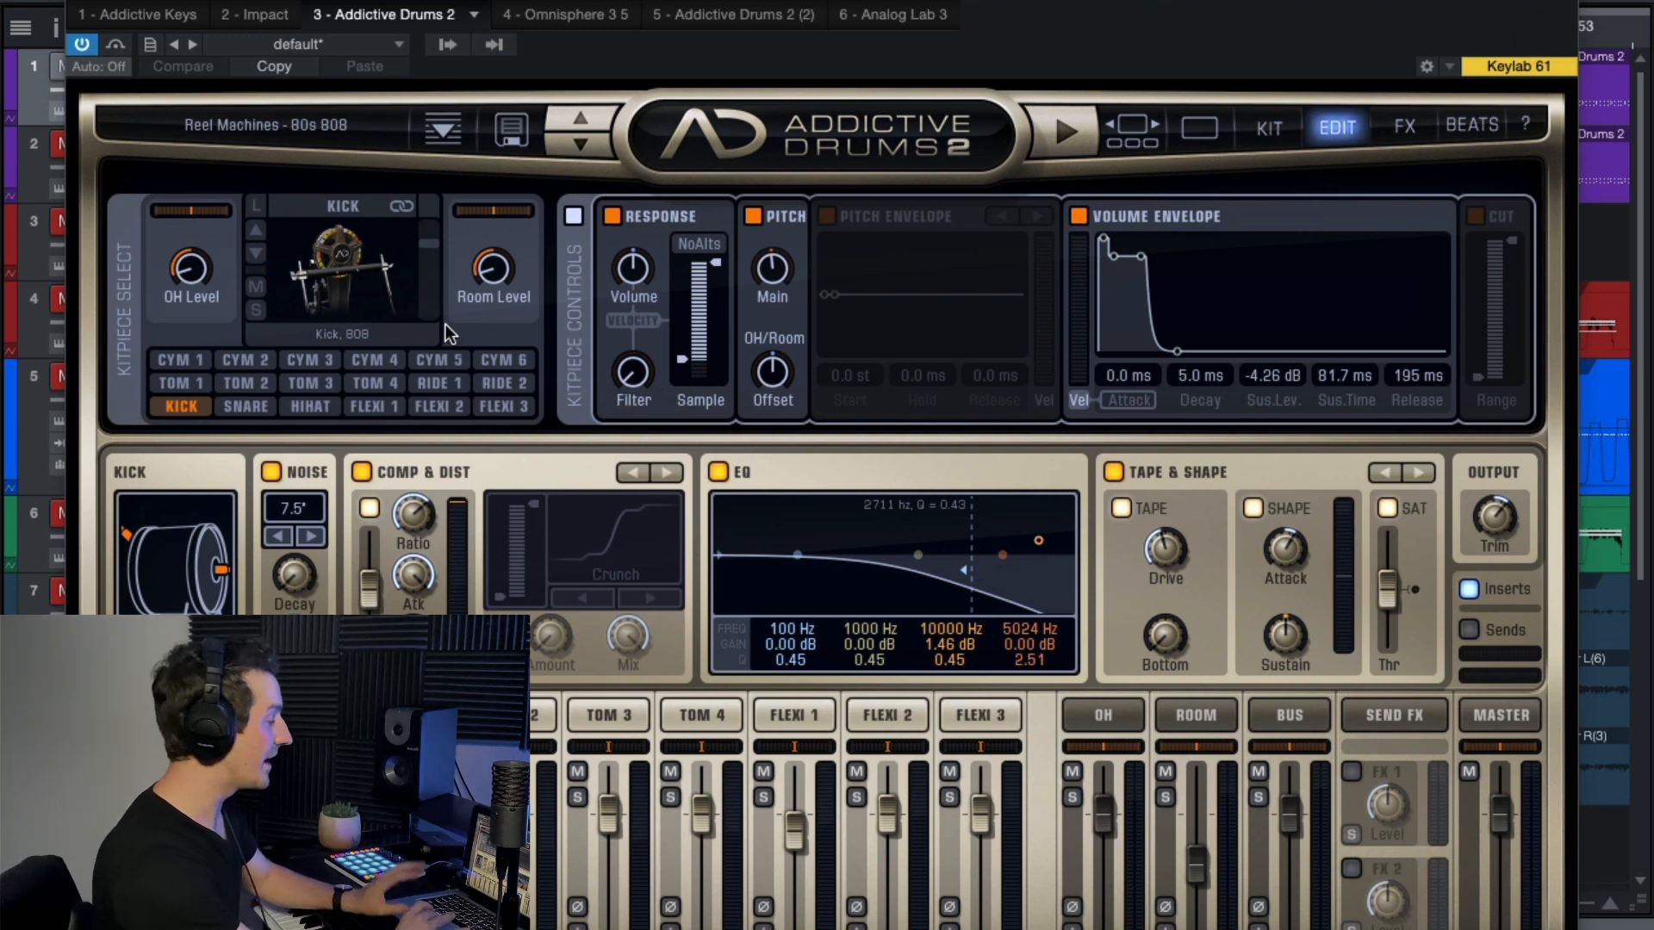
Audition the 808 kick with its volume envelope decay raised to 832 ms, and return the decay to 5.0 ms.
left_click(338, 262)
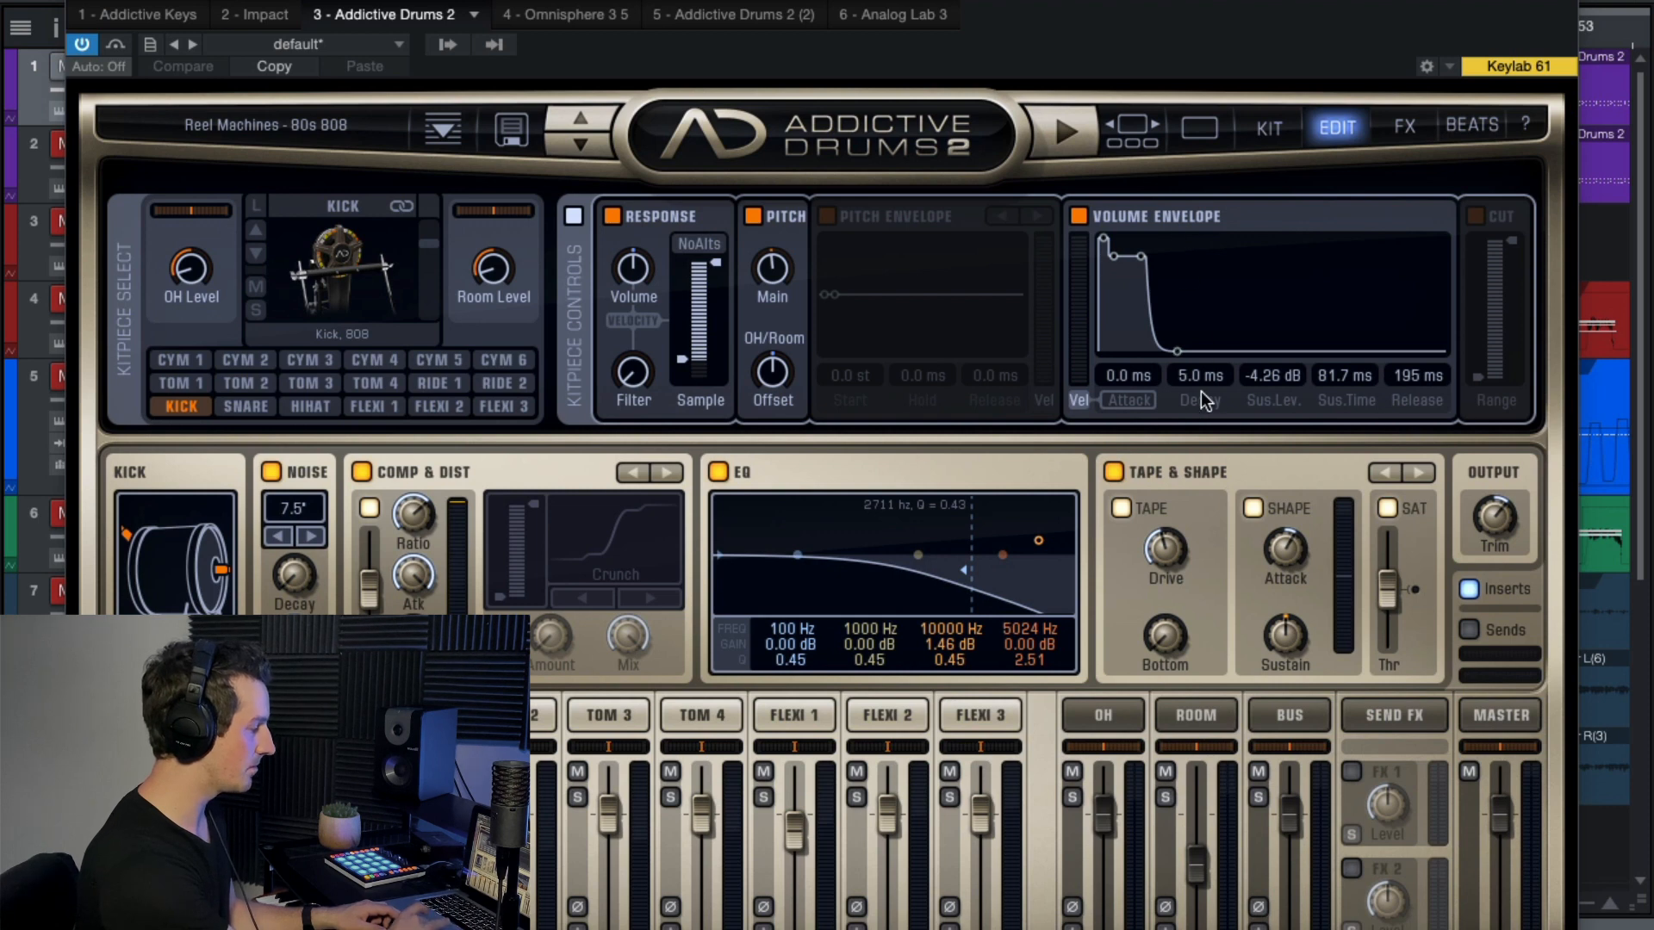
left_click_drag(1200, 376, 1205, 258)
left_click(320, 286)
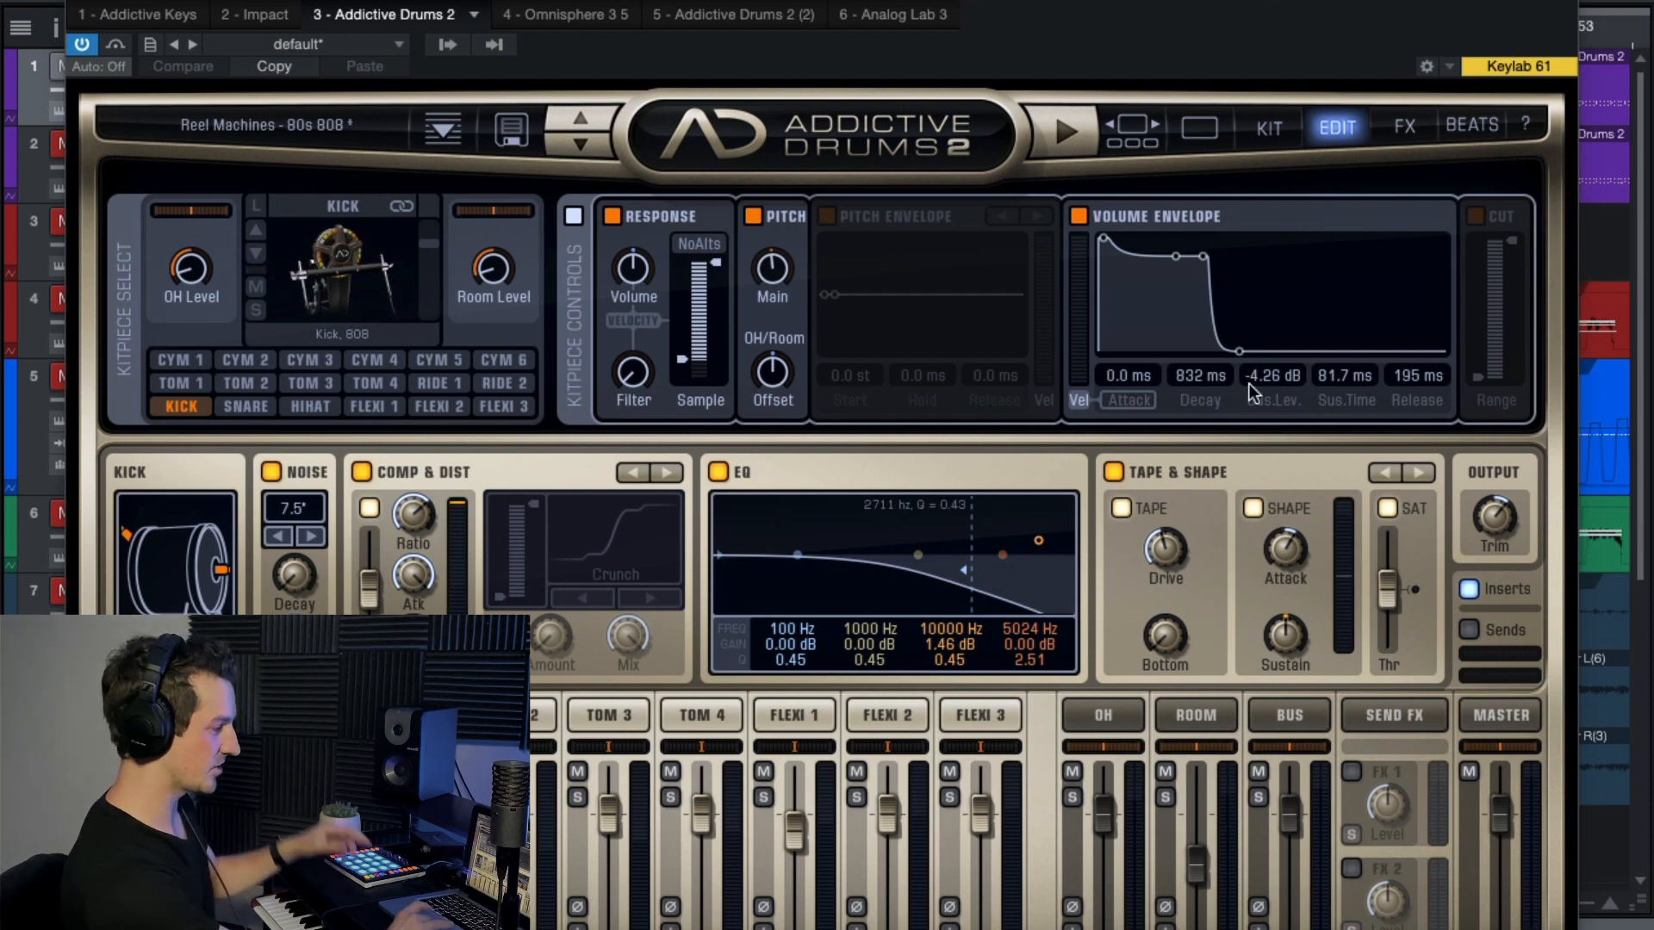
left_click_drag(1205, 379, 1190, 510)
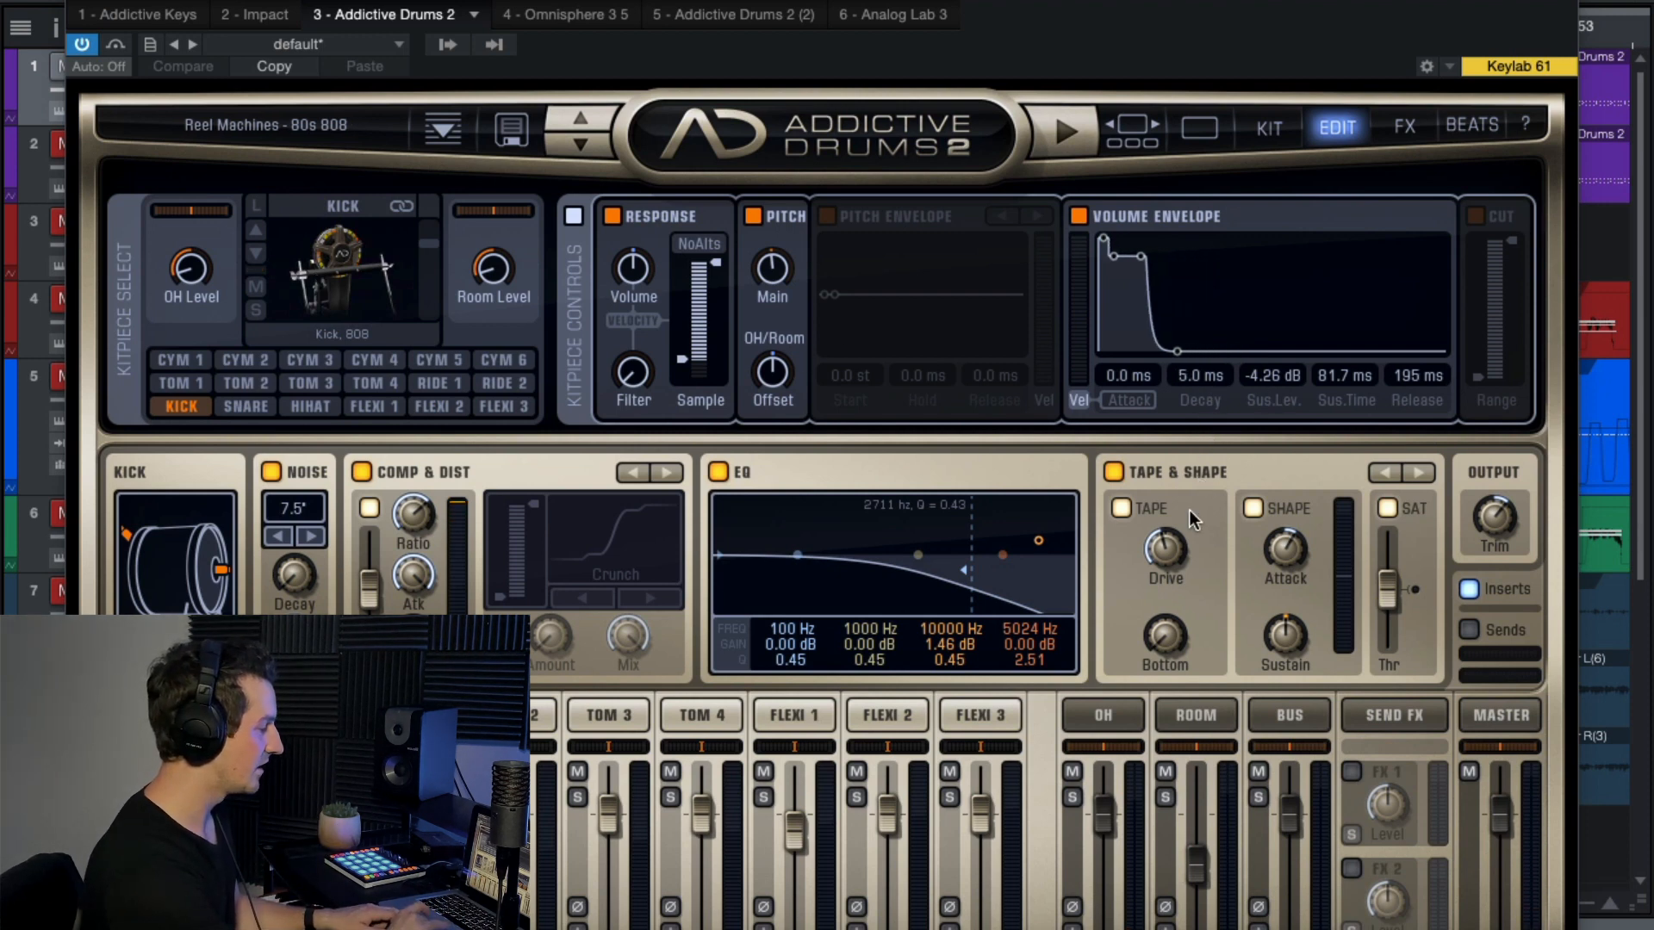
left_click(343, 267)
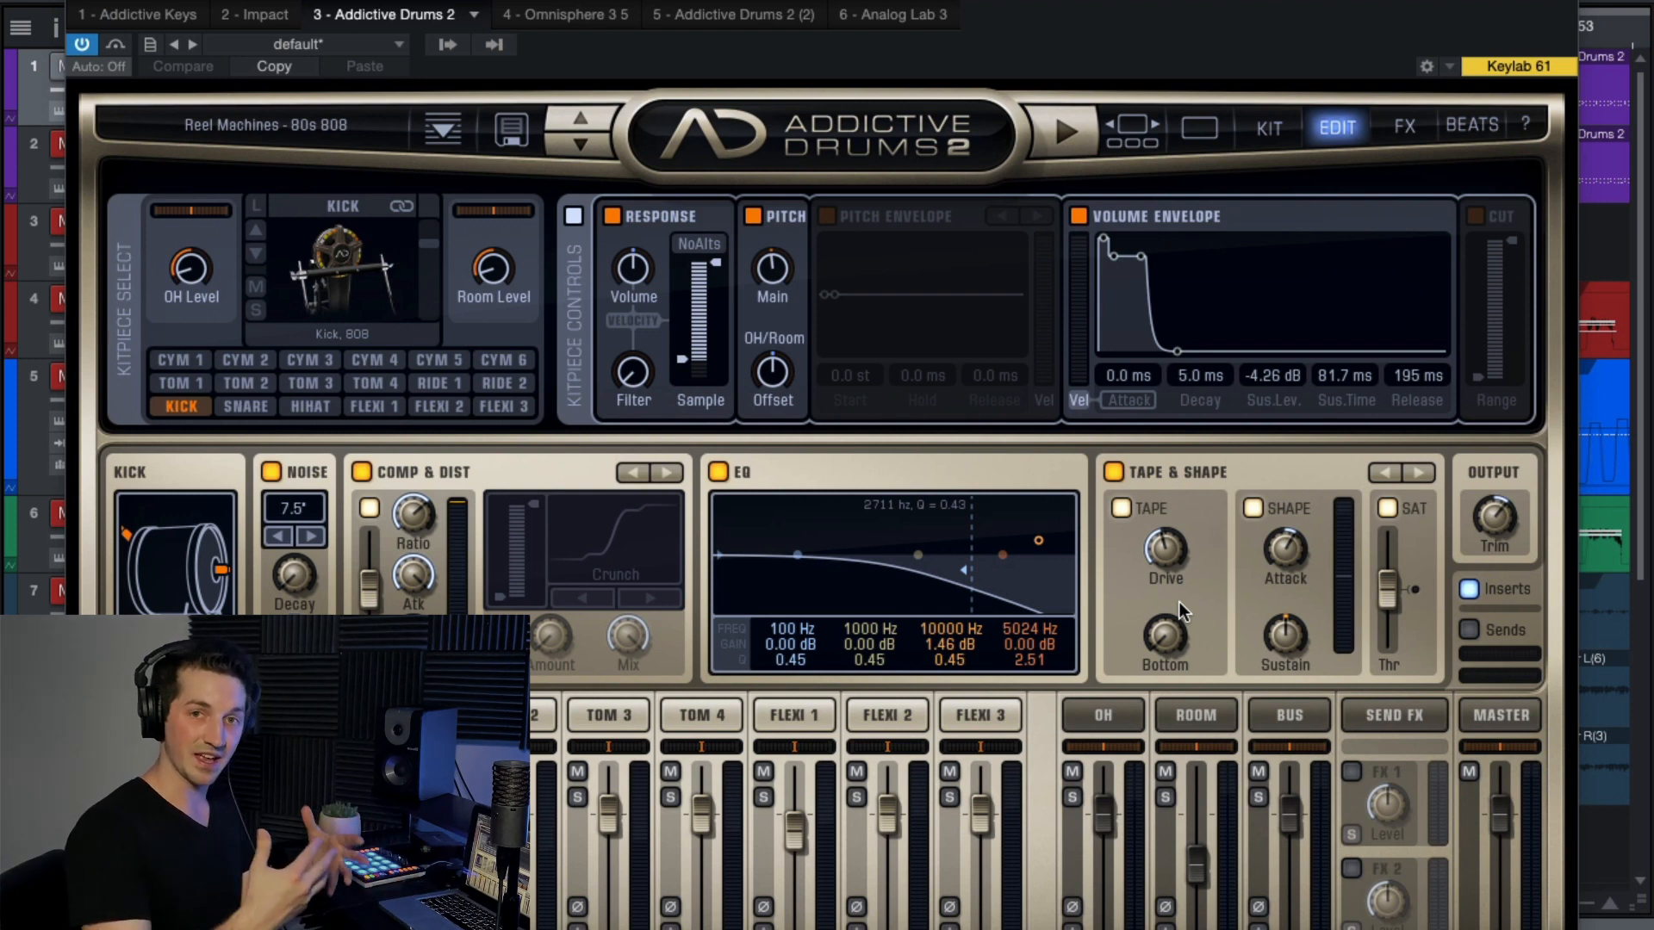
Close the instrument window and take the first Addictive Drums 2 track out of record arm and solo.
left_click(1566, 3)
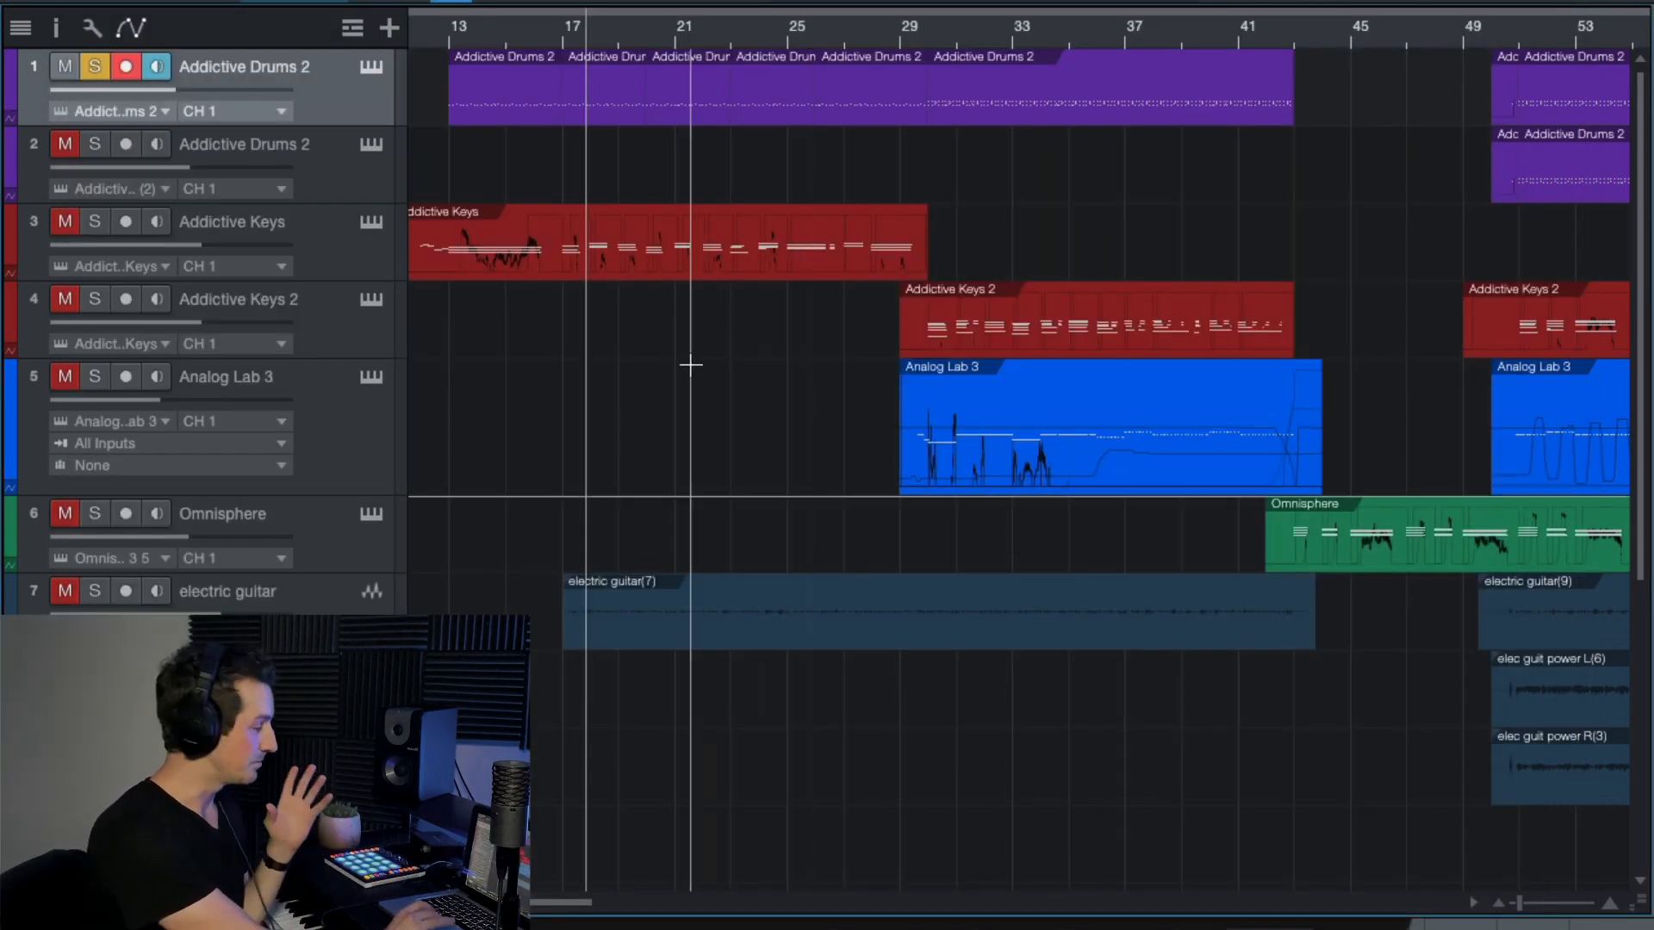
left_click(126, 68)
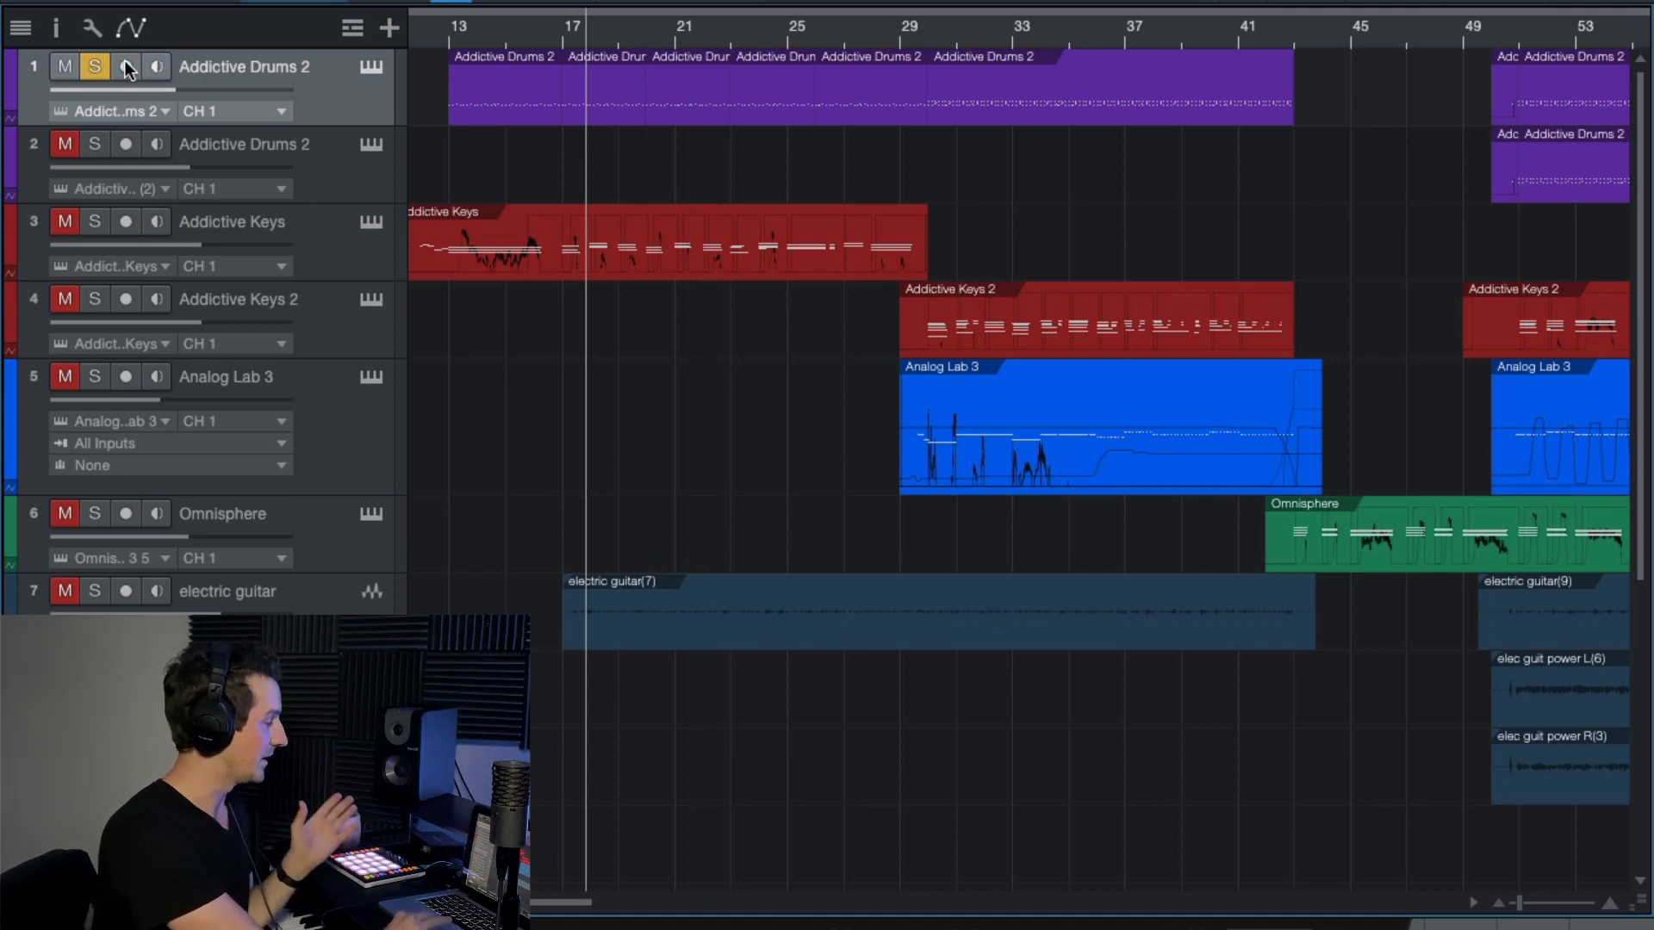
left_click(94, 67)
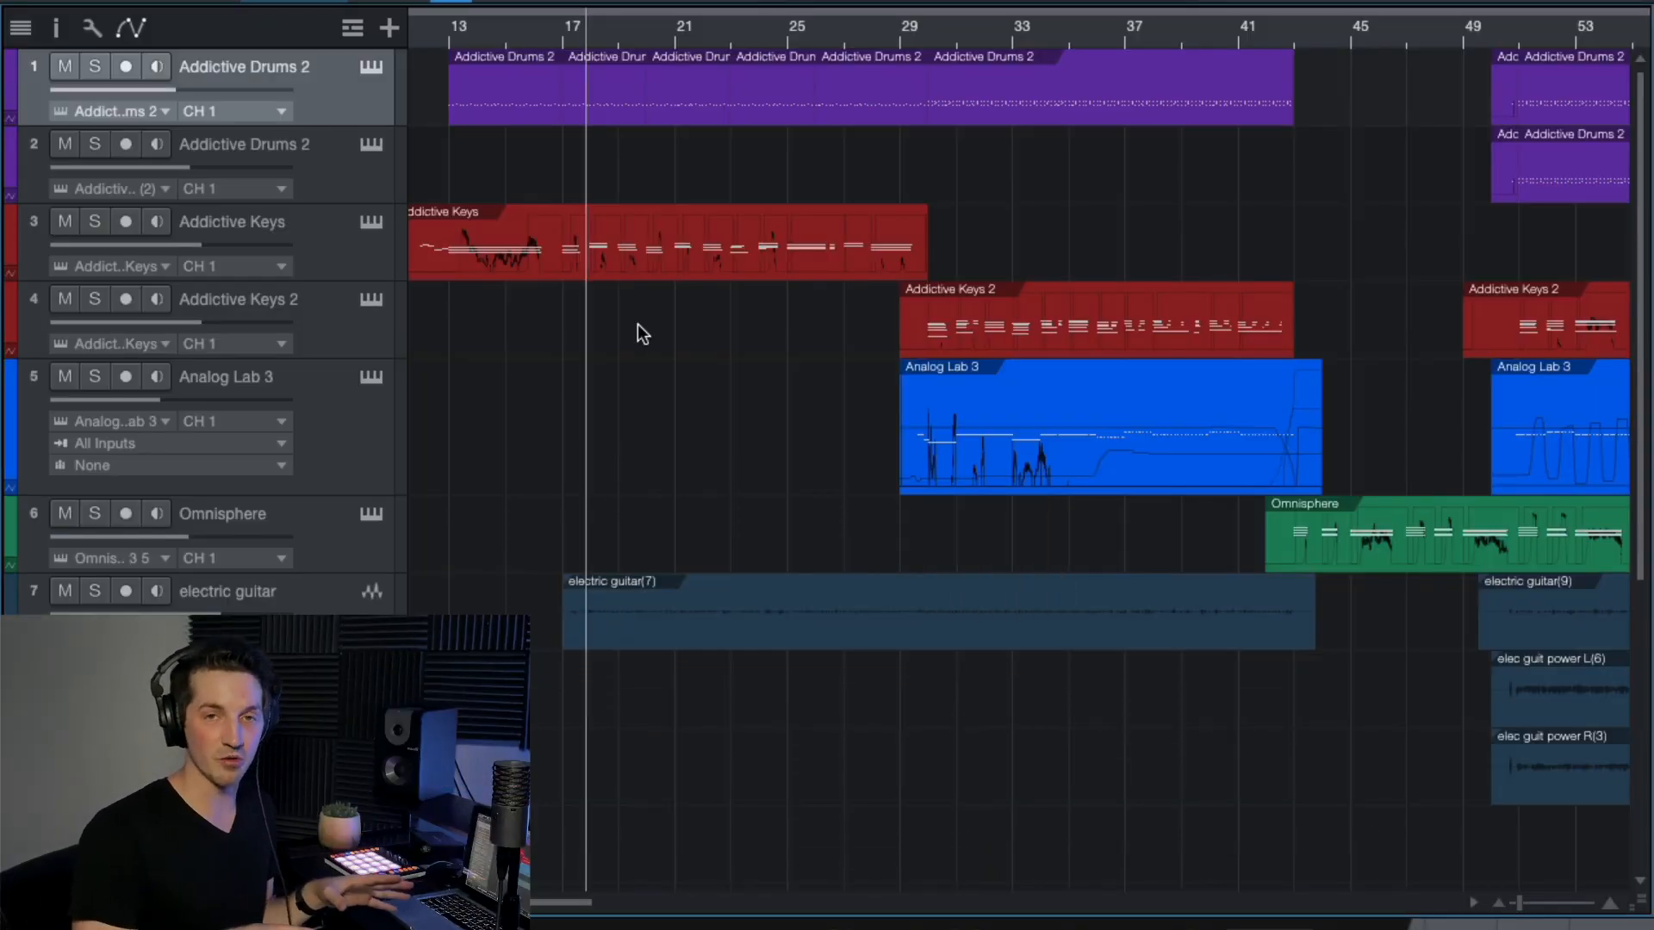
Play the full arrangement from bar 13, where the first drum part begins, and stop playback.
left_click(449, 26)
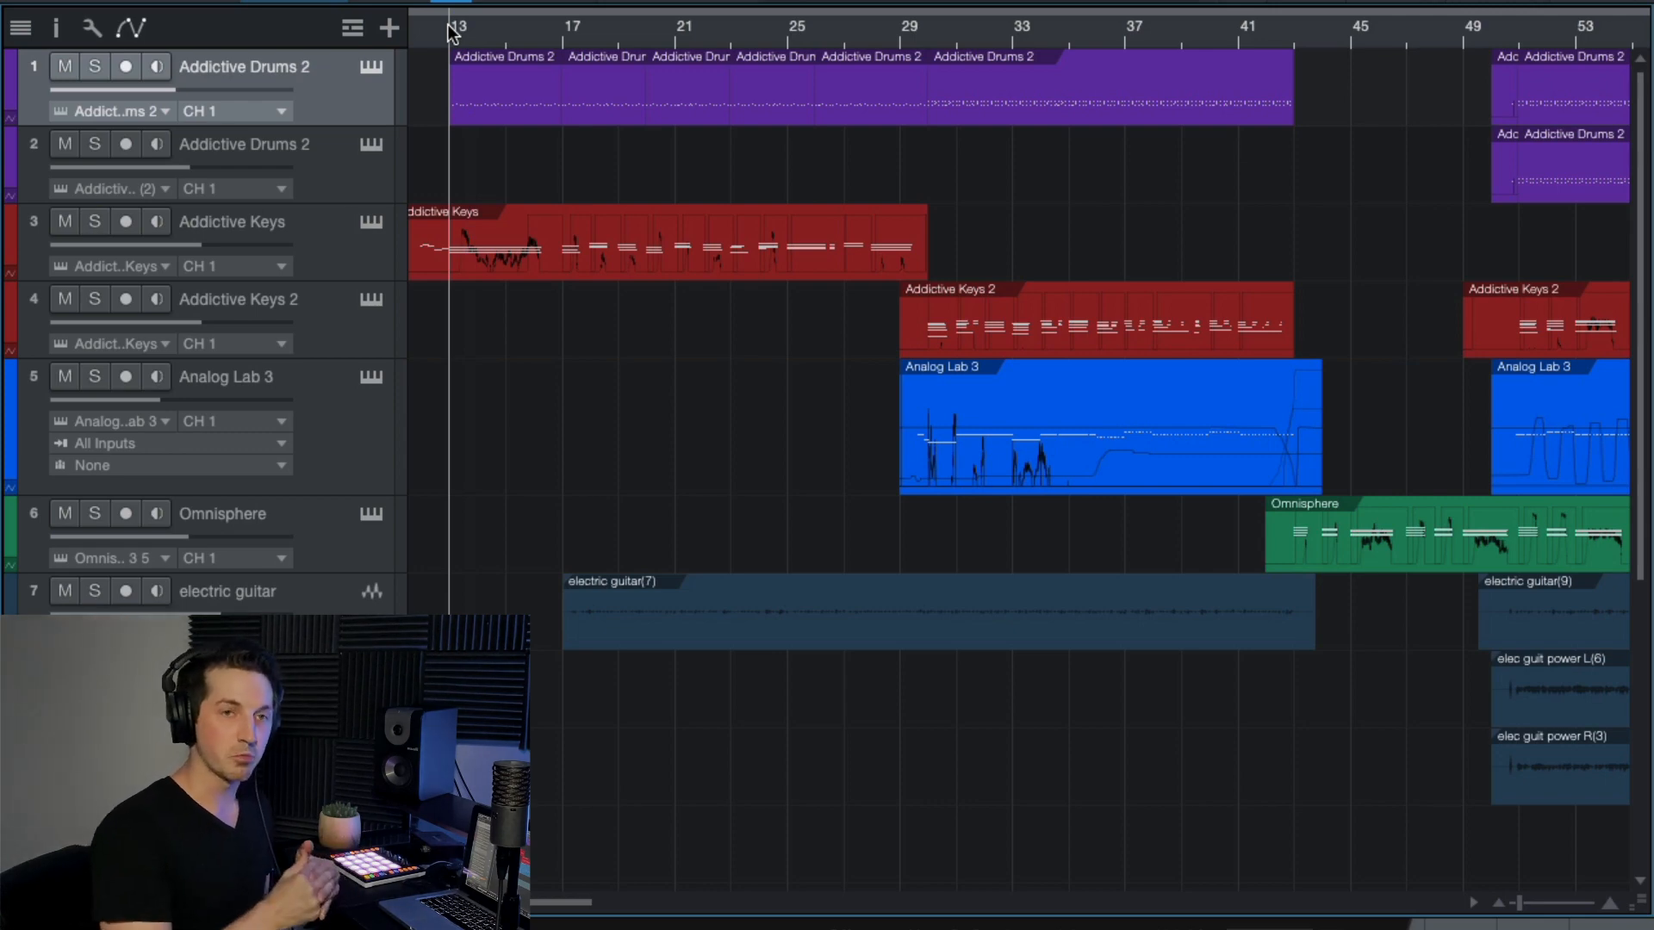
key("space")
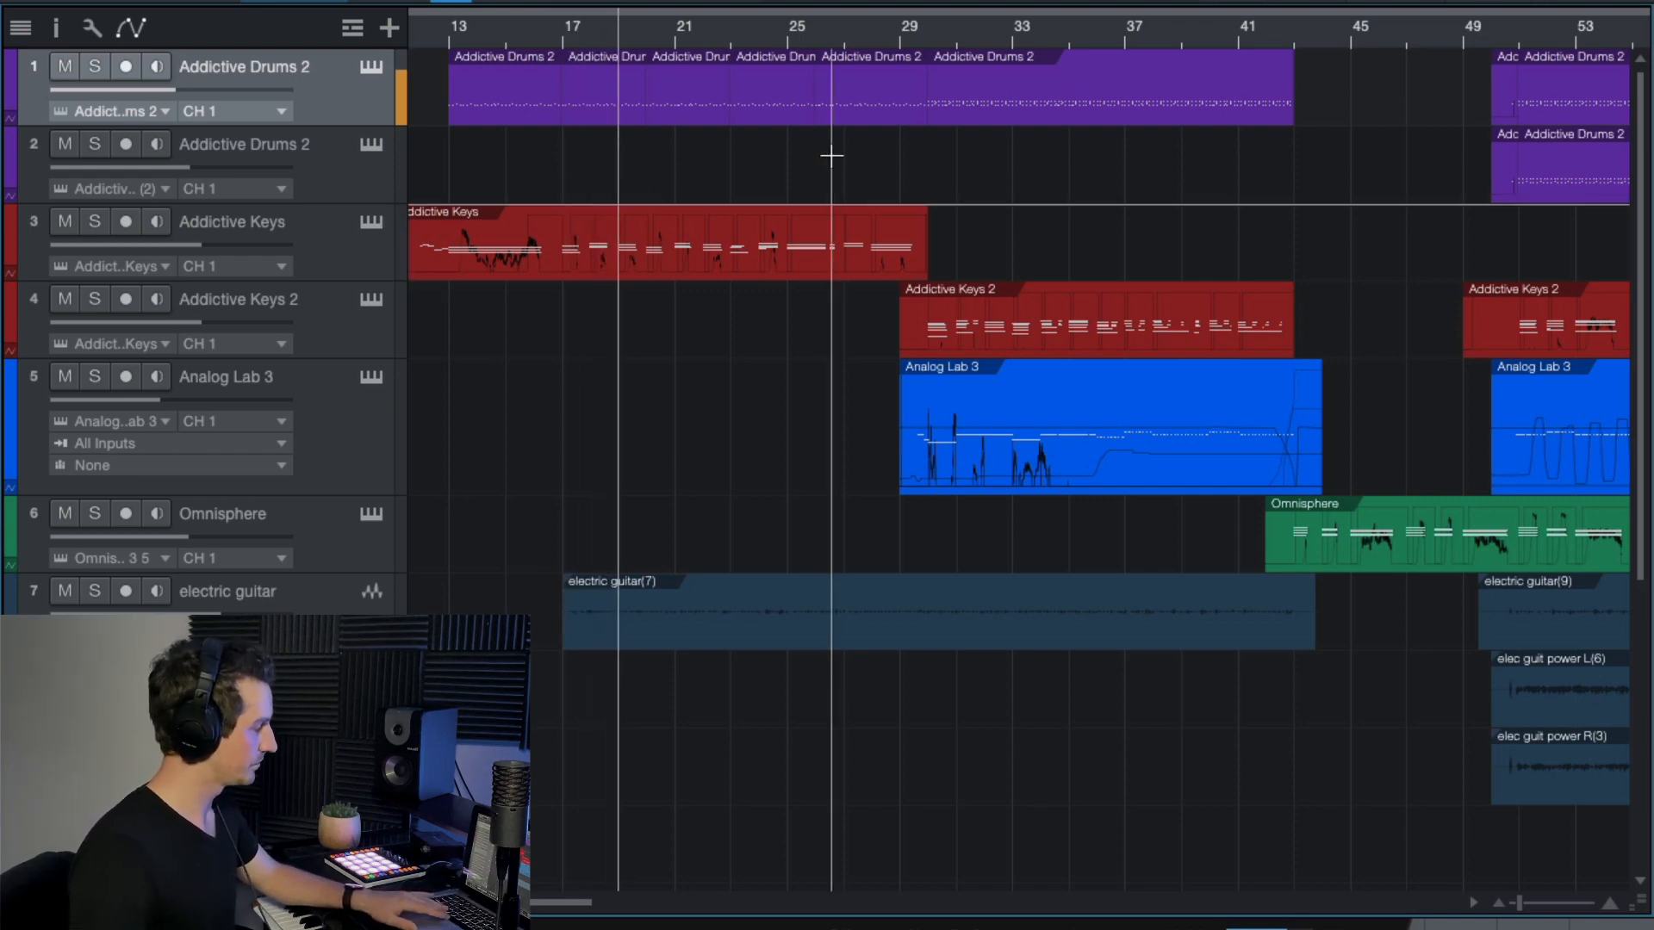
key("space")
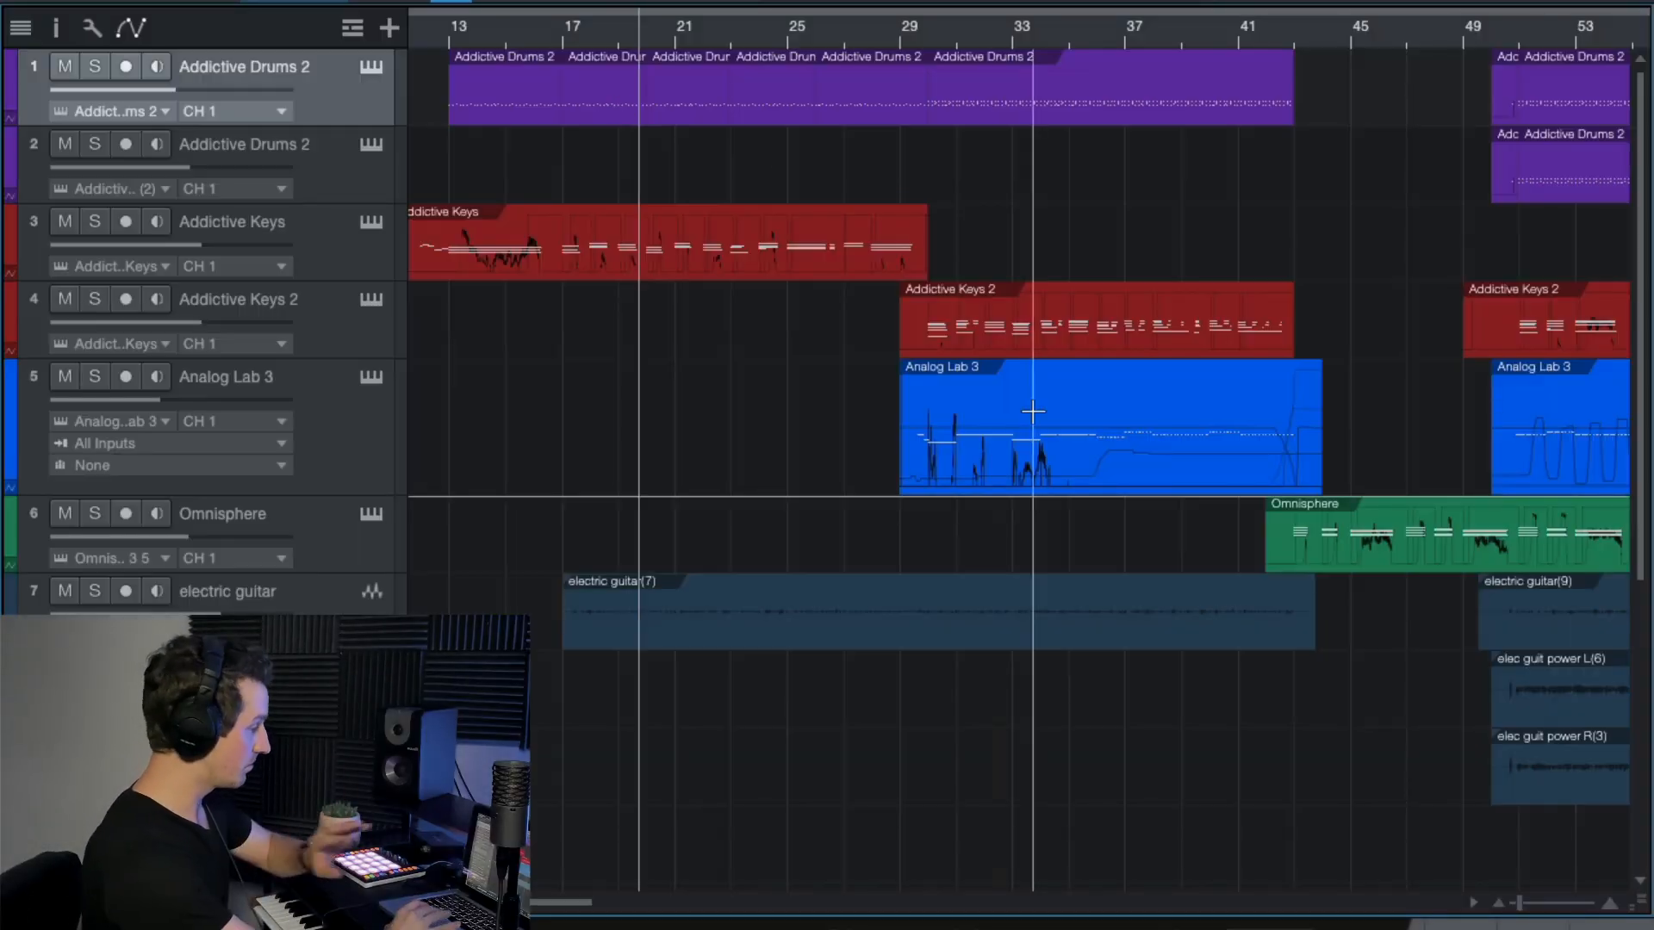
Play the transition into the next section, starting from about bar 27.
scroll(1033, 412, "right", 3)
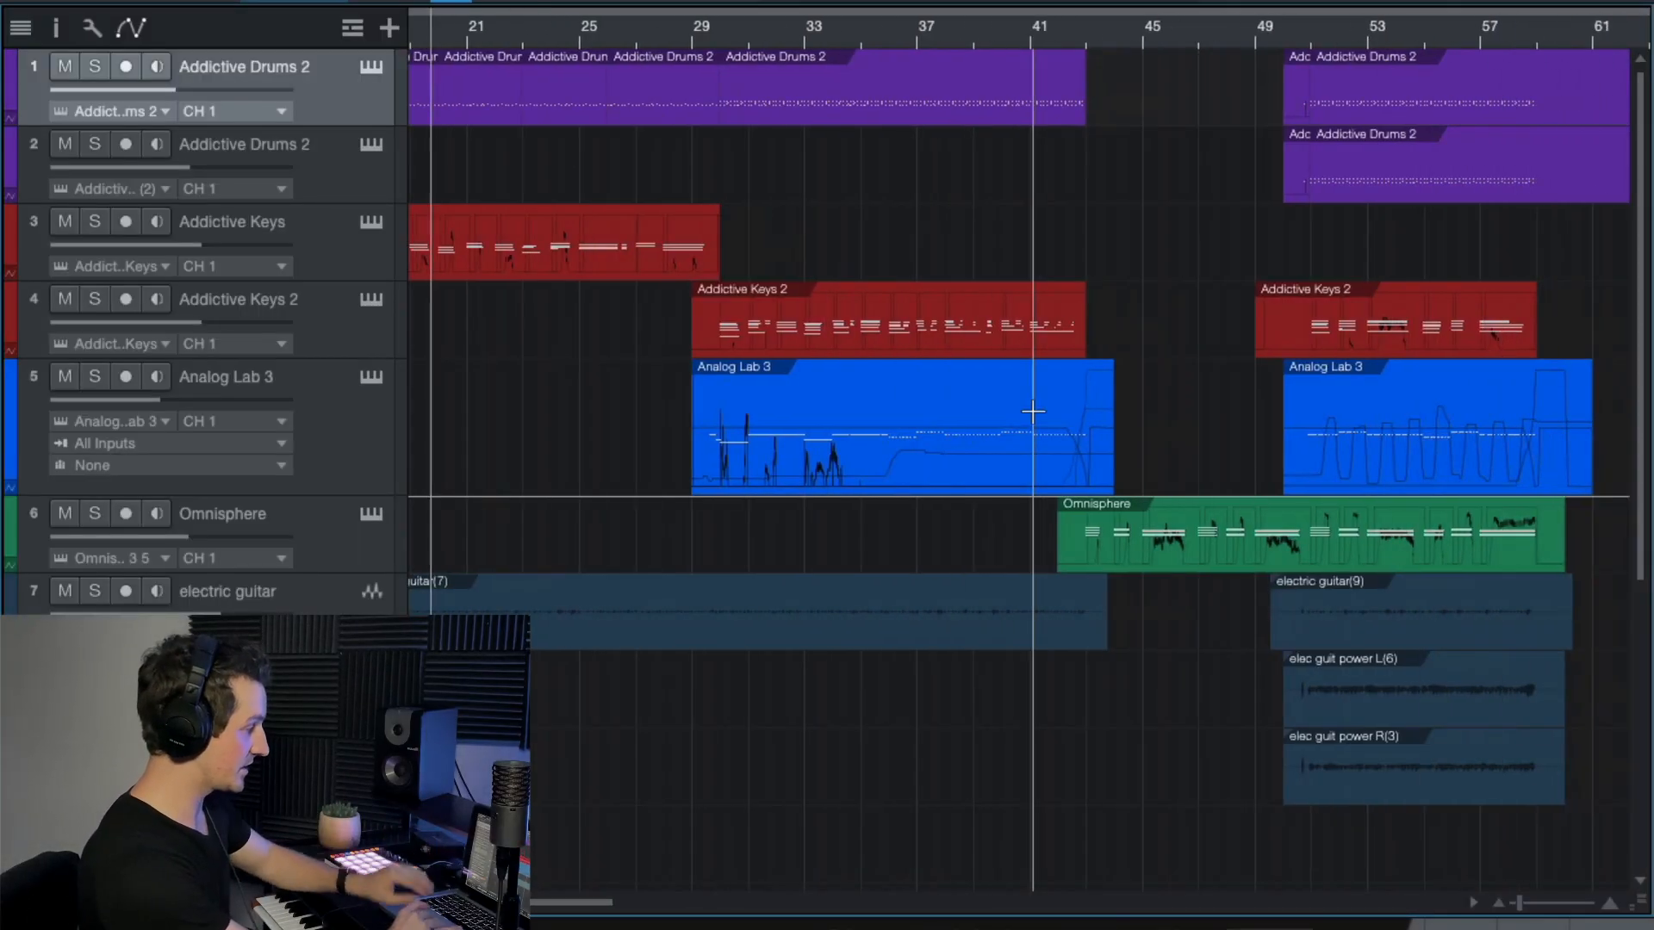
scroll(1032, 412, "down", 3)
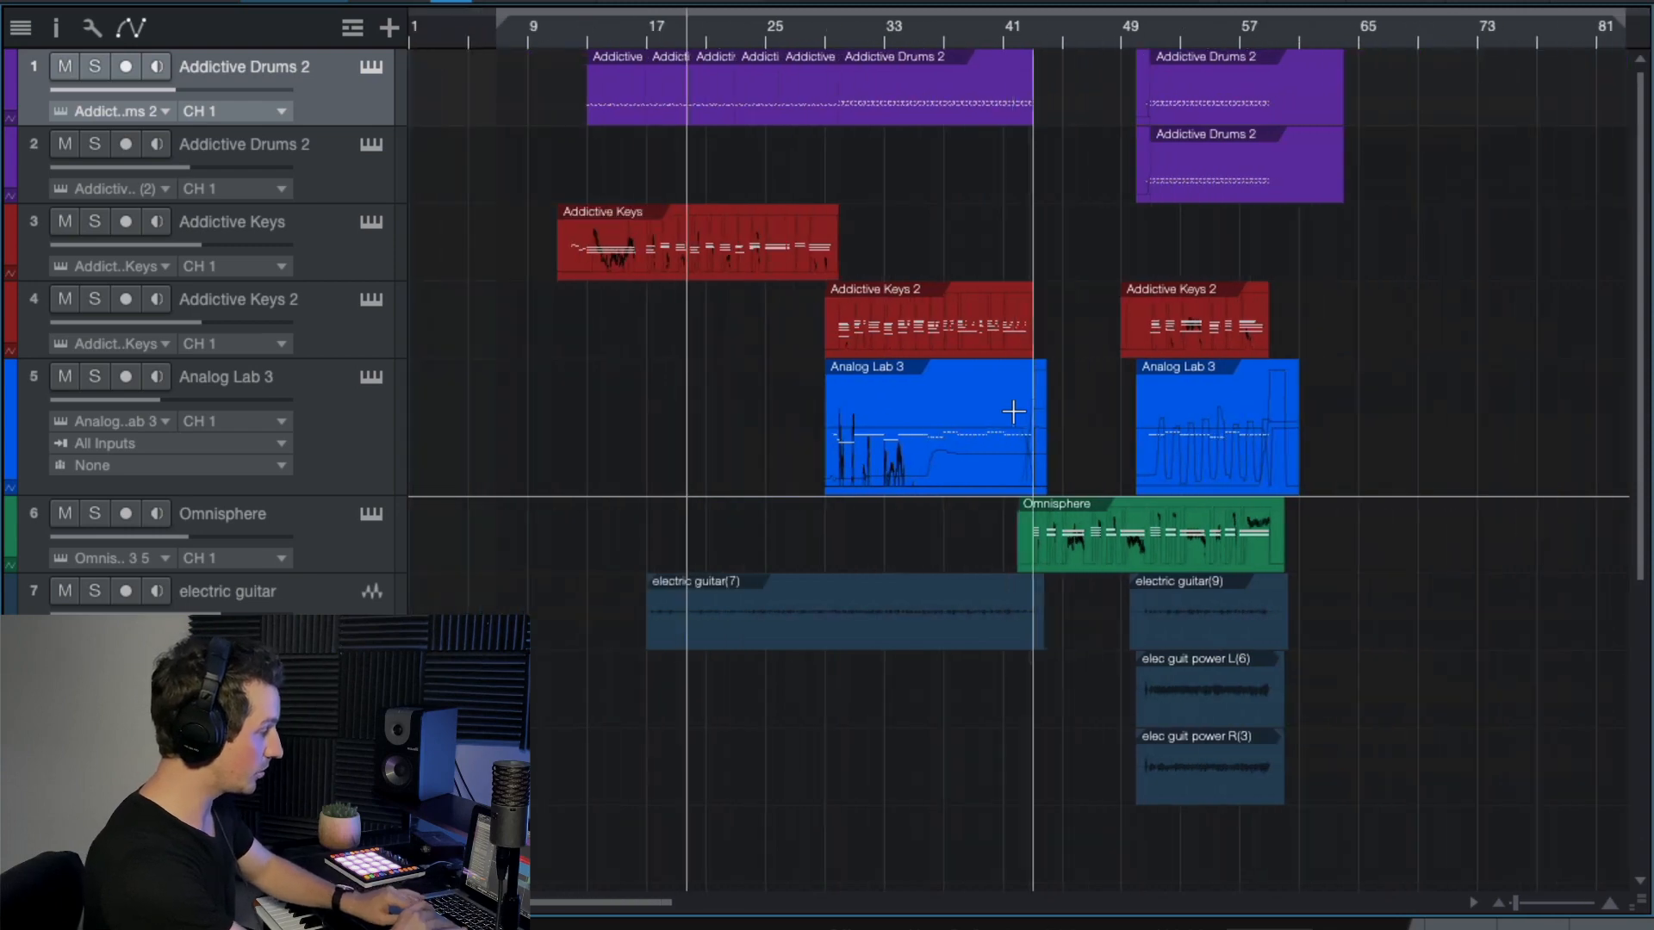
left_click(824, 28)
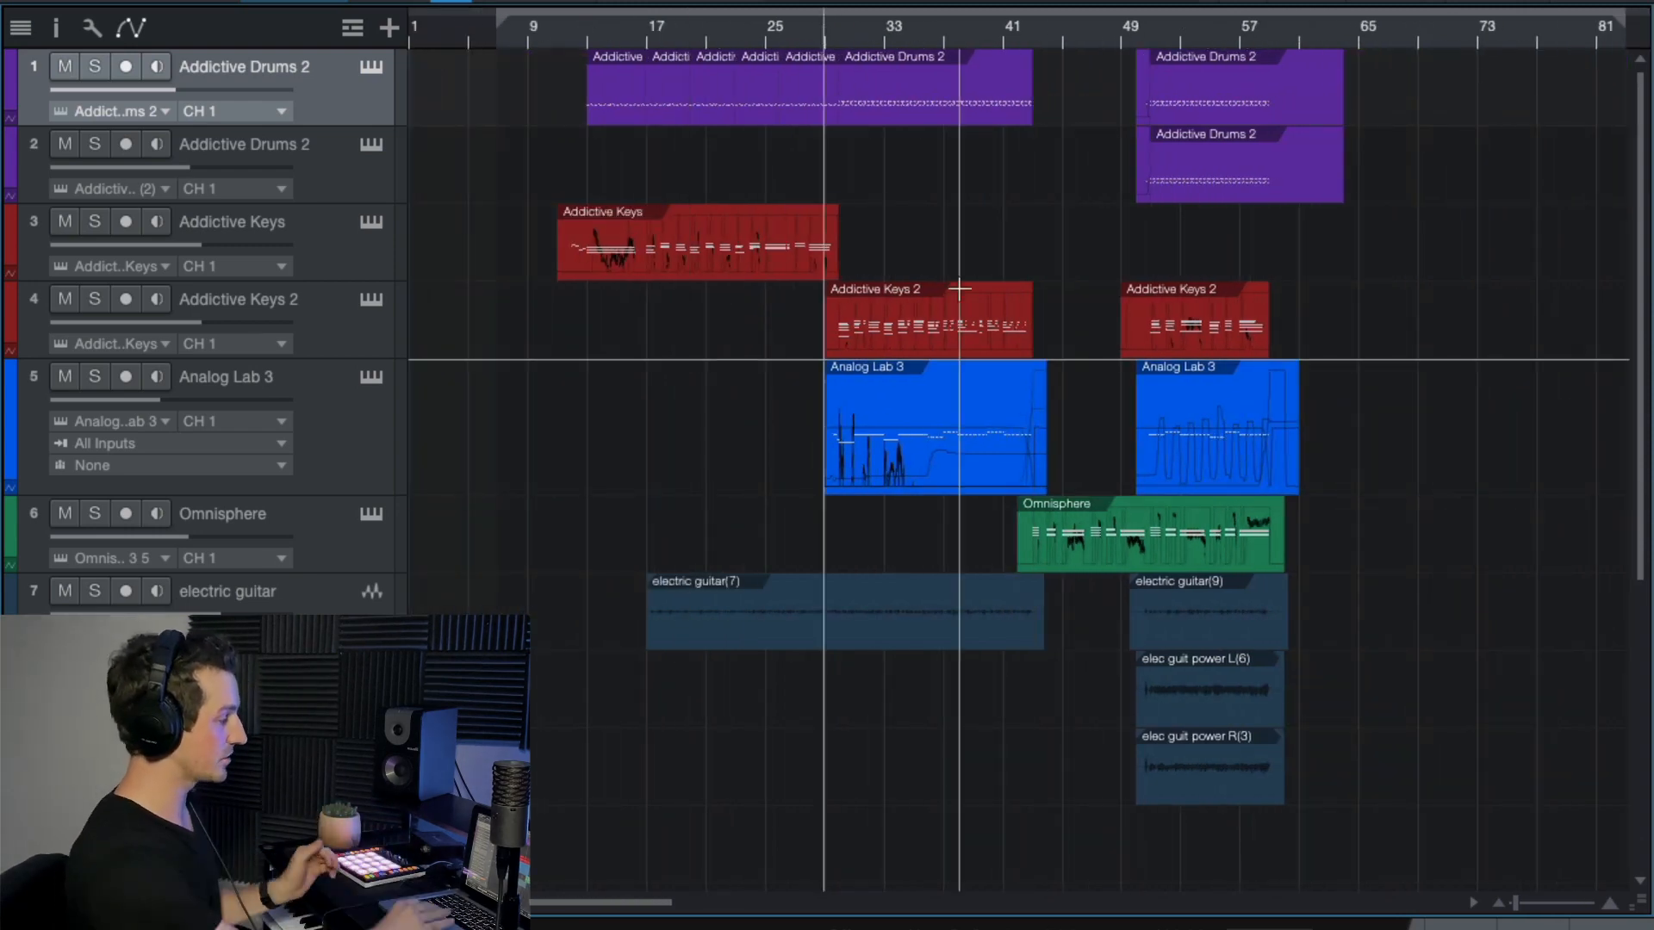
scroll(833, 189, "up", 3)
left_click(736, 26)
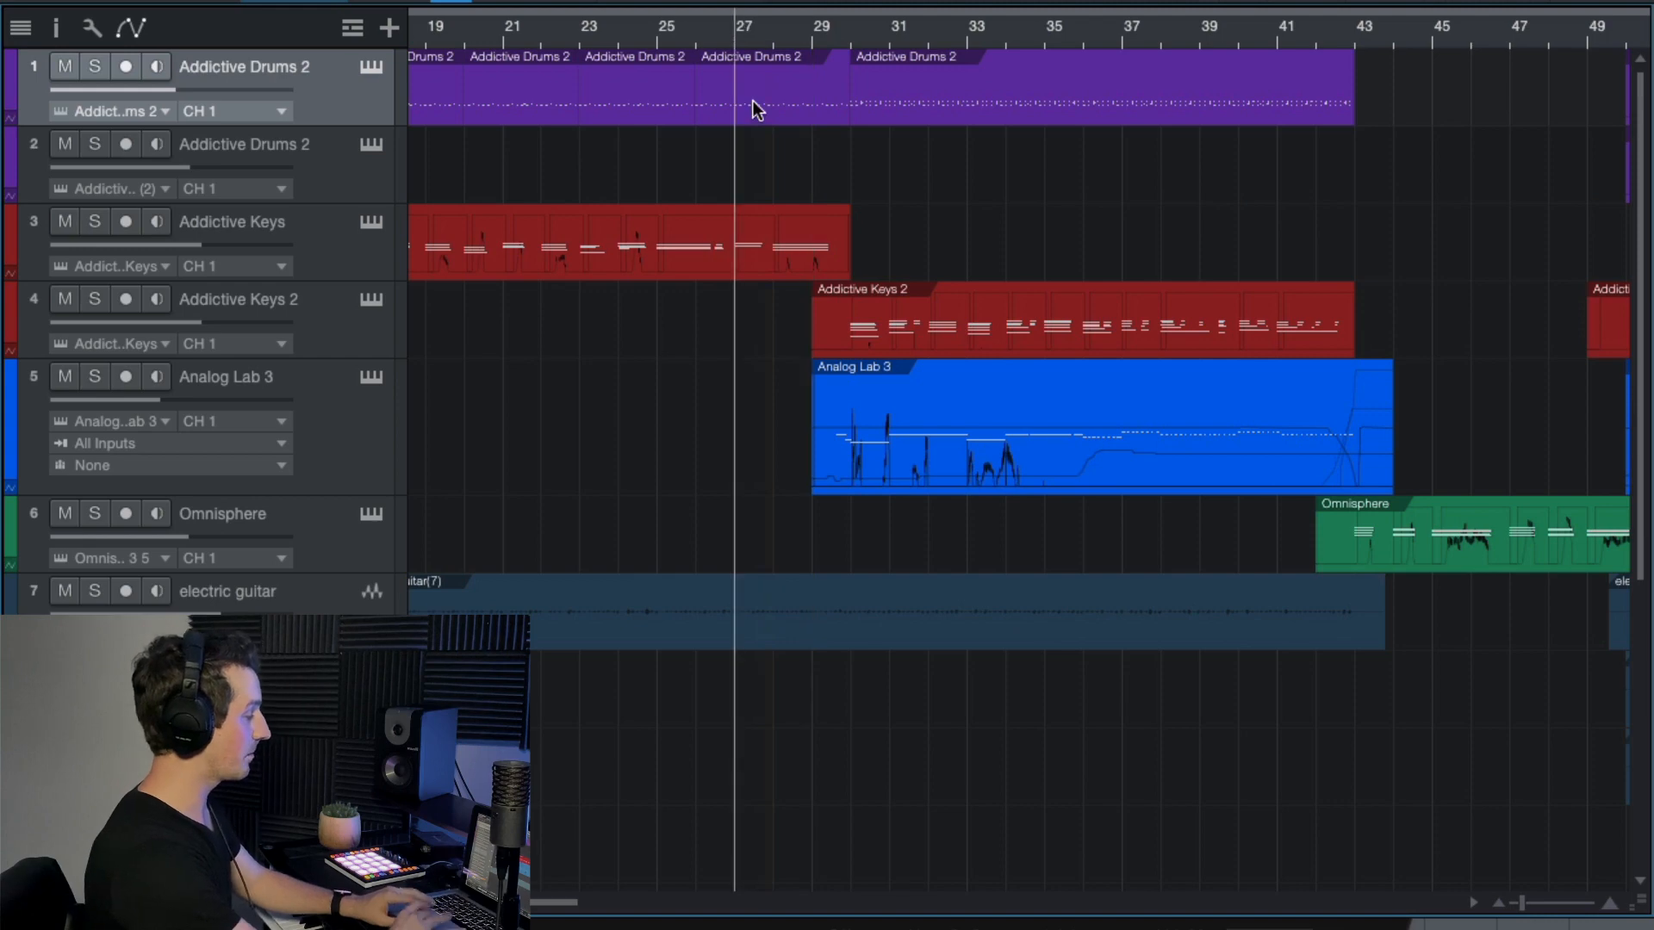
key("space")
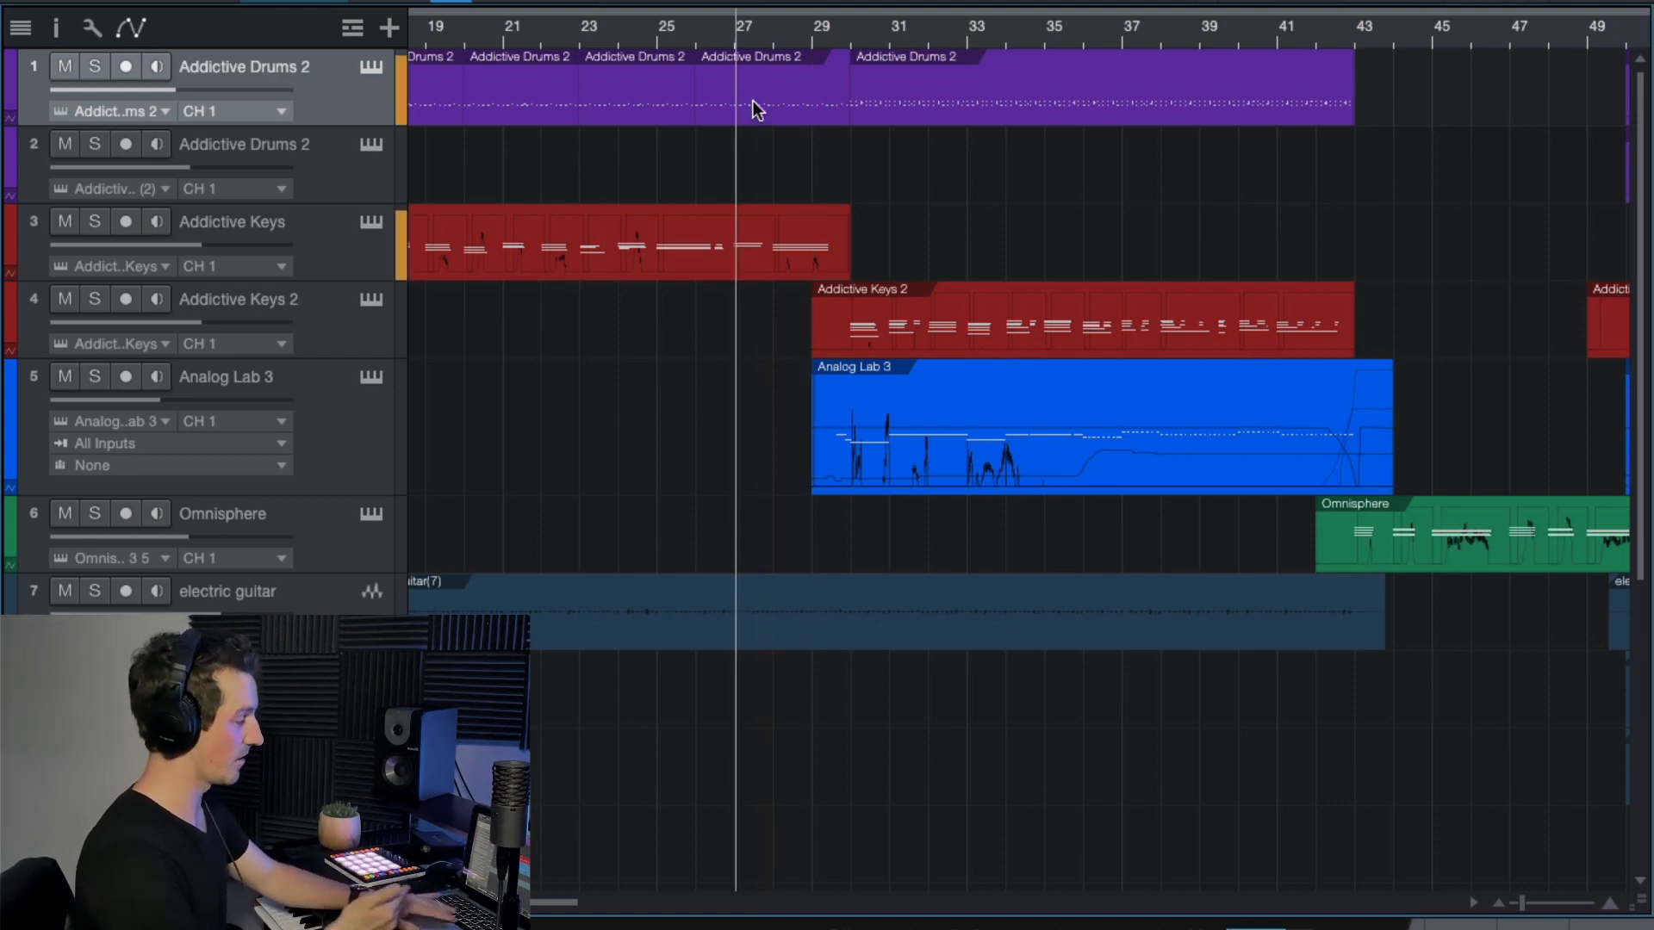
scroll(866, 256, "up", 5)
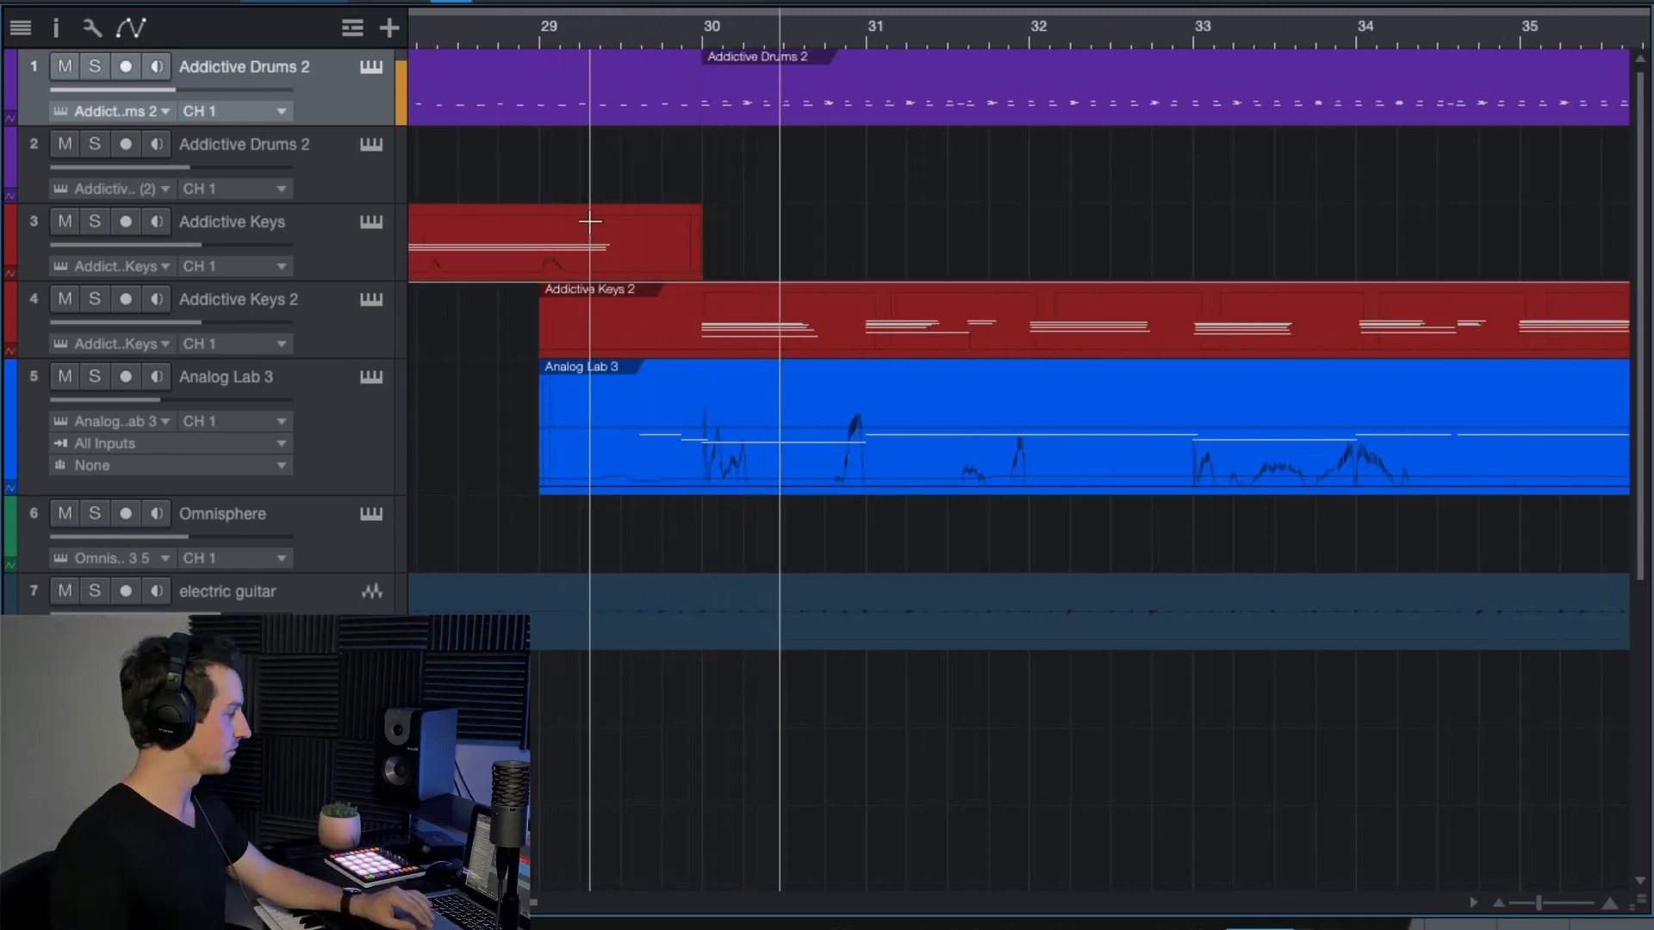
Solo the first Addictive Drums 2 track and open its part starting at bar 30 in the note editor.
left_click(96, 66)
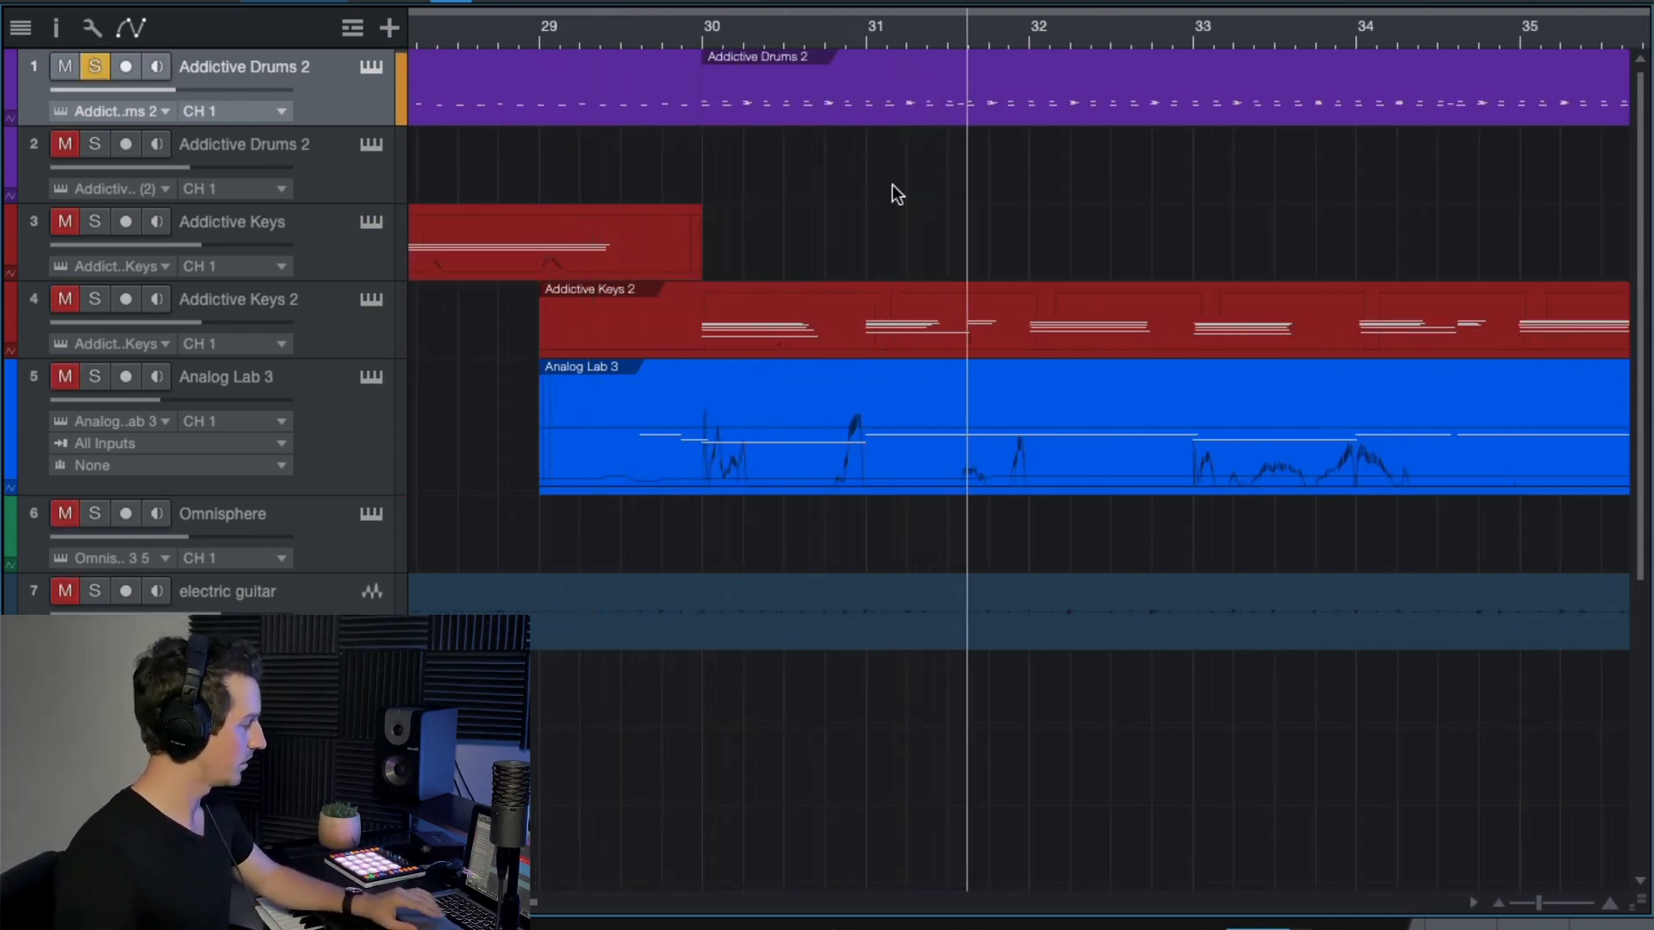
double_click(901, 100)
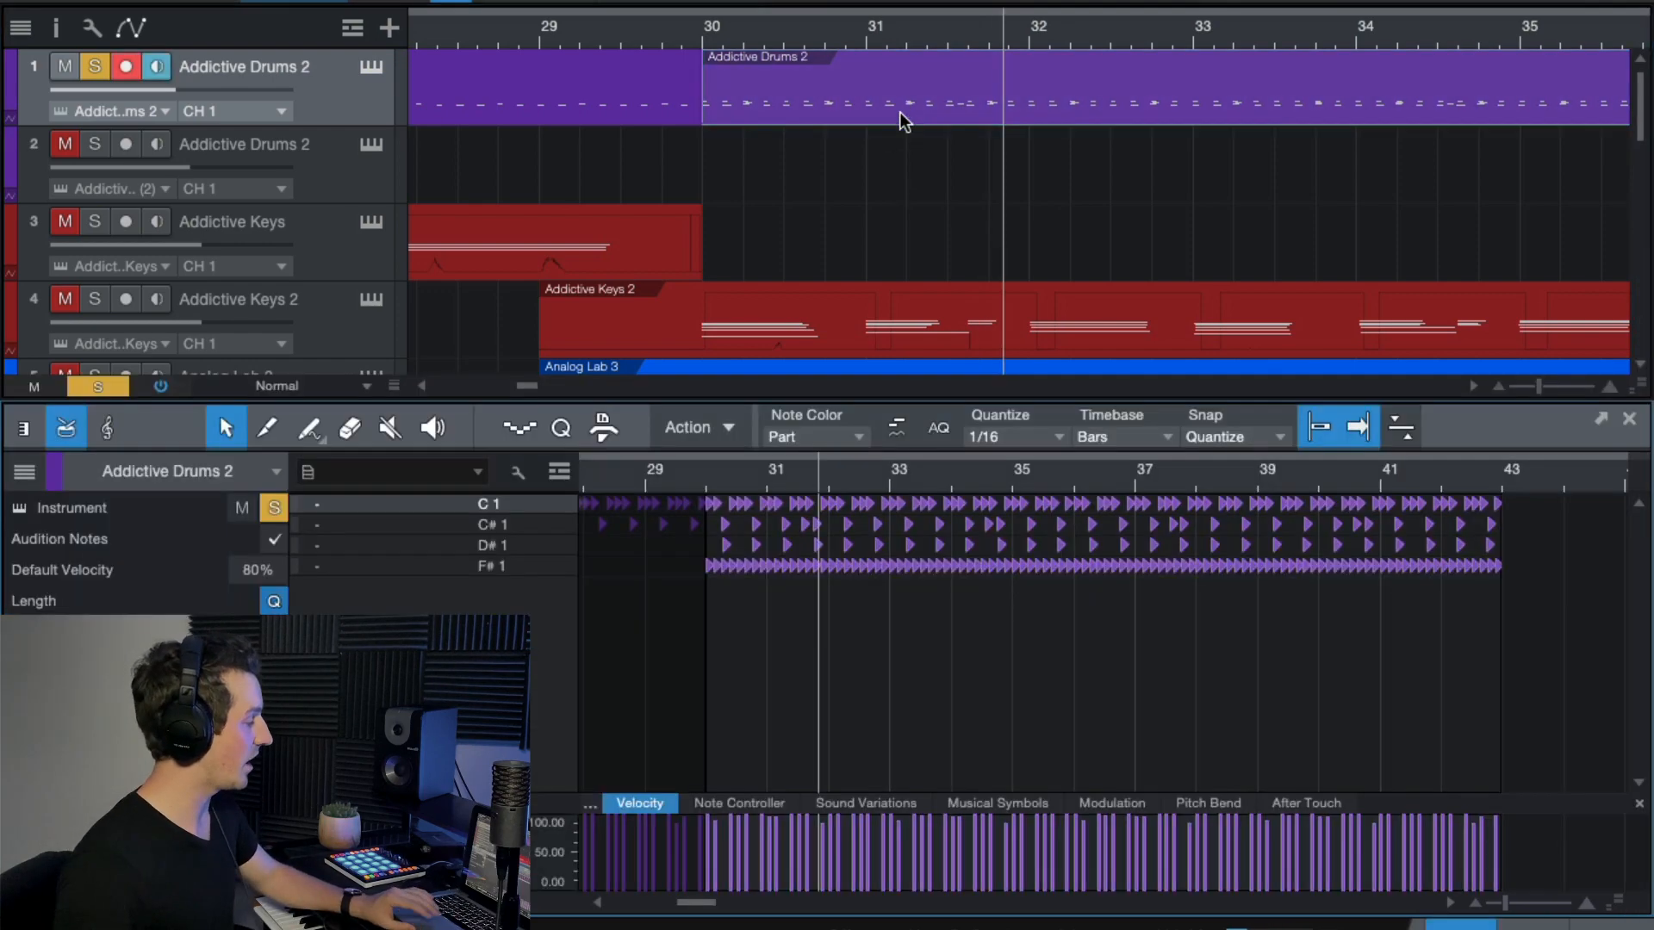
scroll(1006, 667, "up", 3)
scroll(1006, 667, "left", 3)
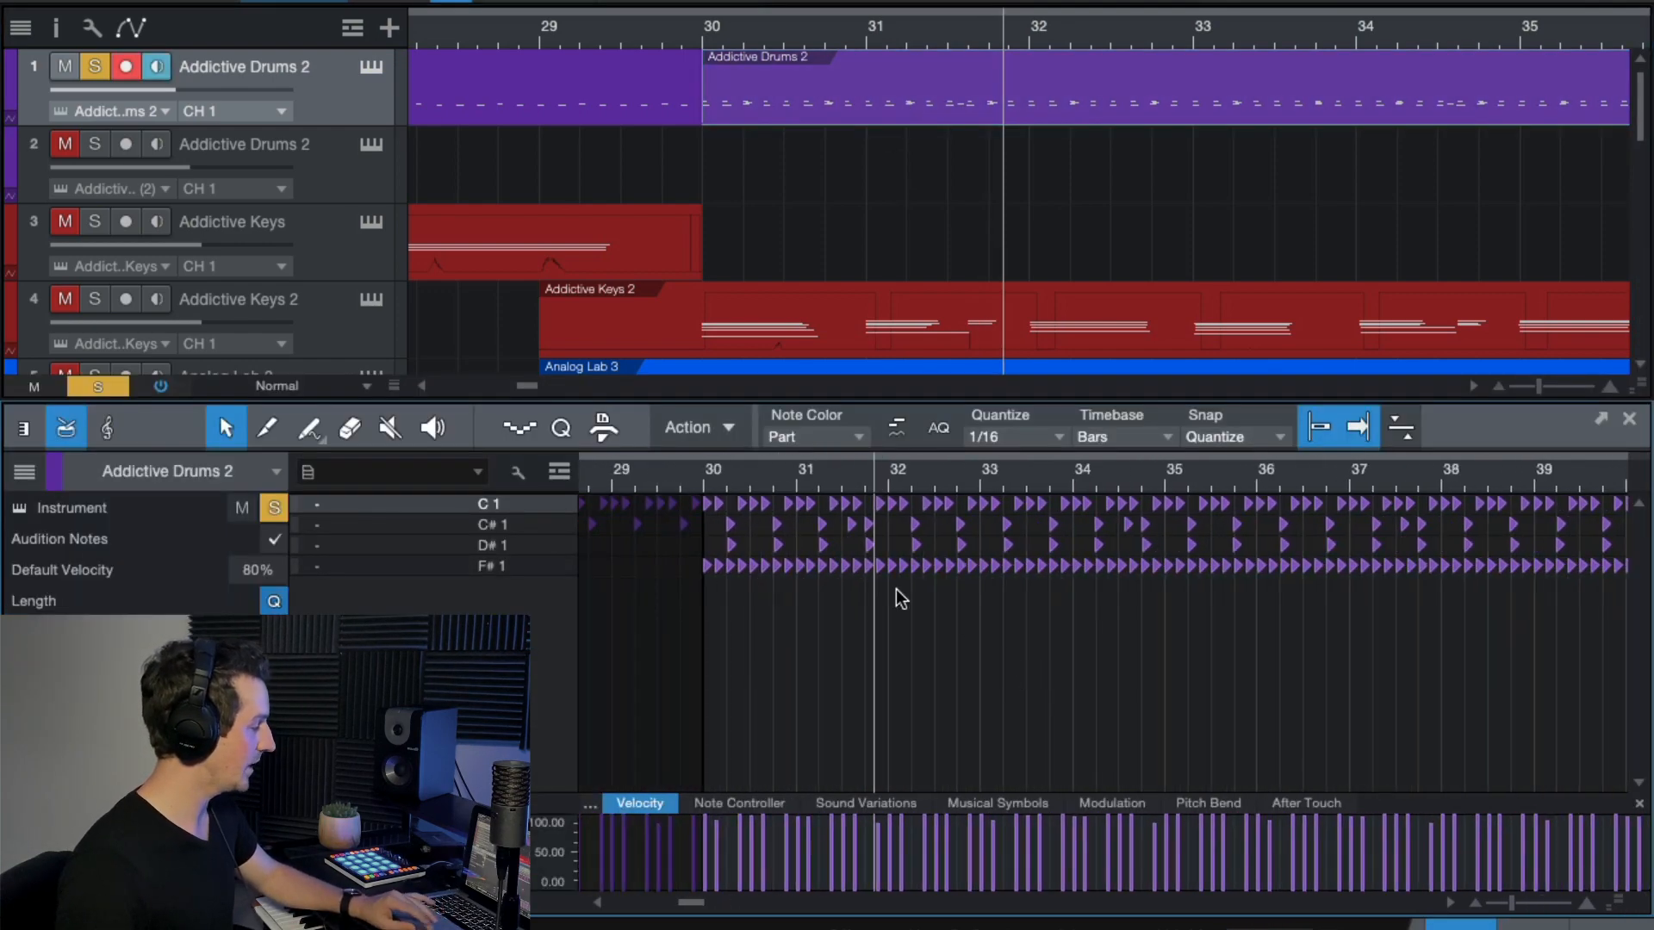
Audition the first D# 1 note after bar 30 in the drum part and resume playback.
left_click(733, 547)
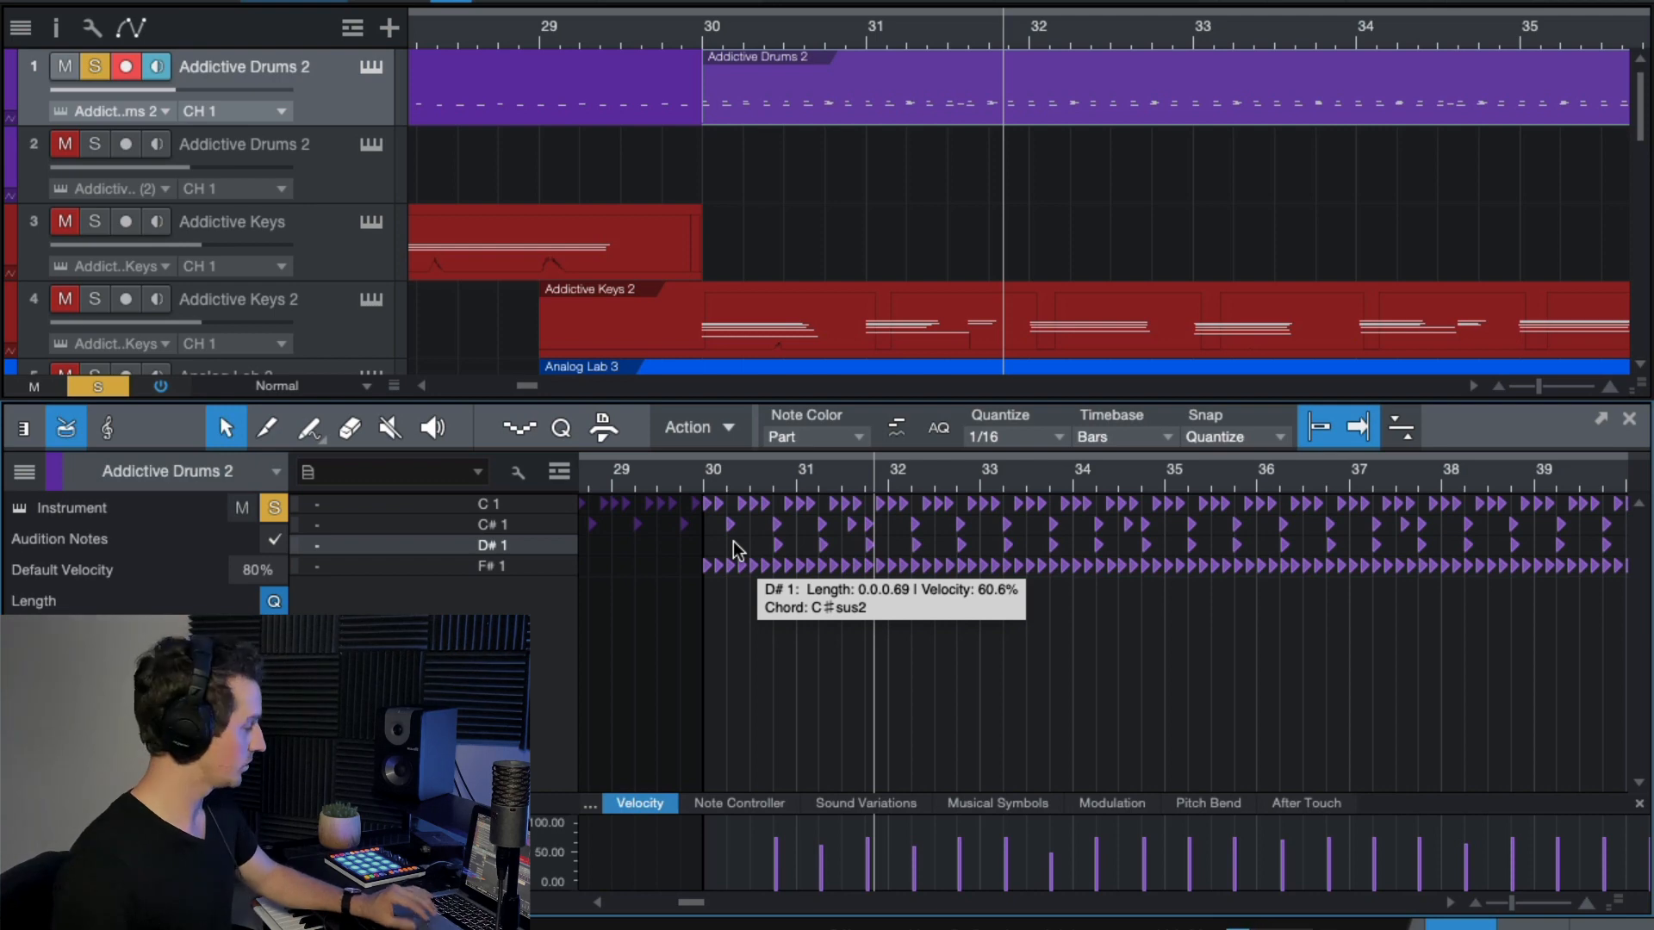
left_click(733, 547)
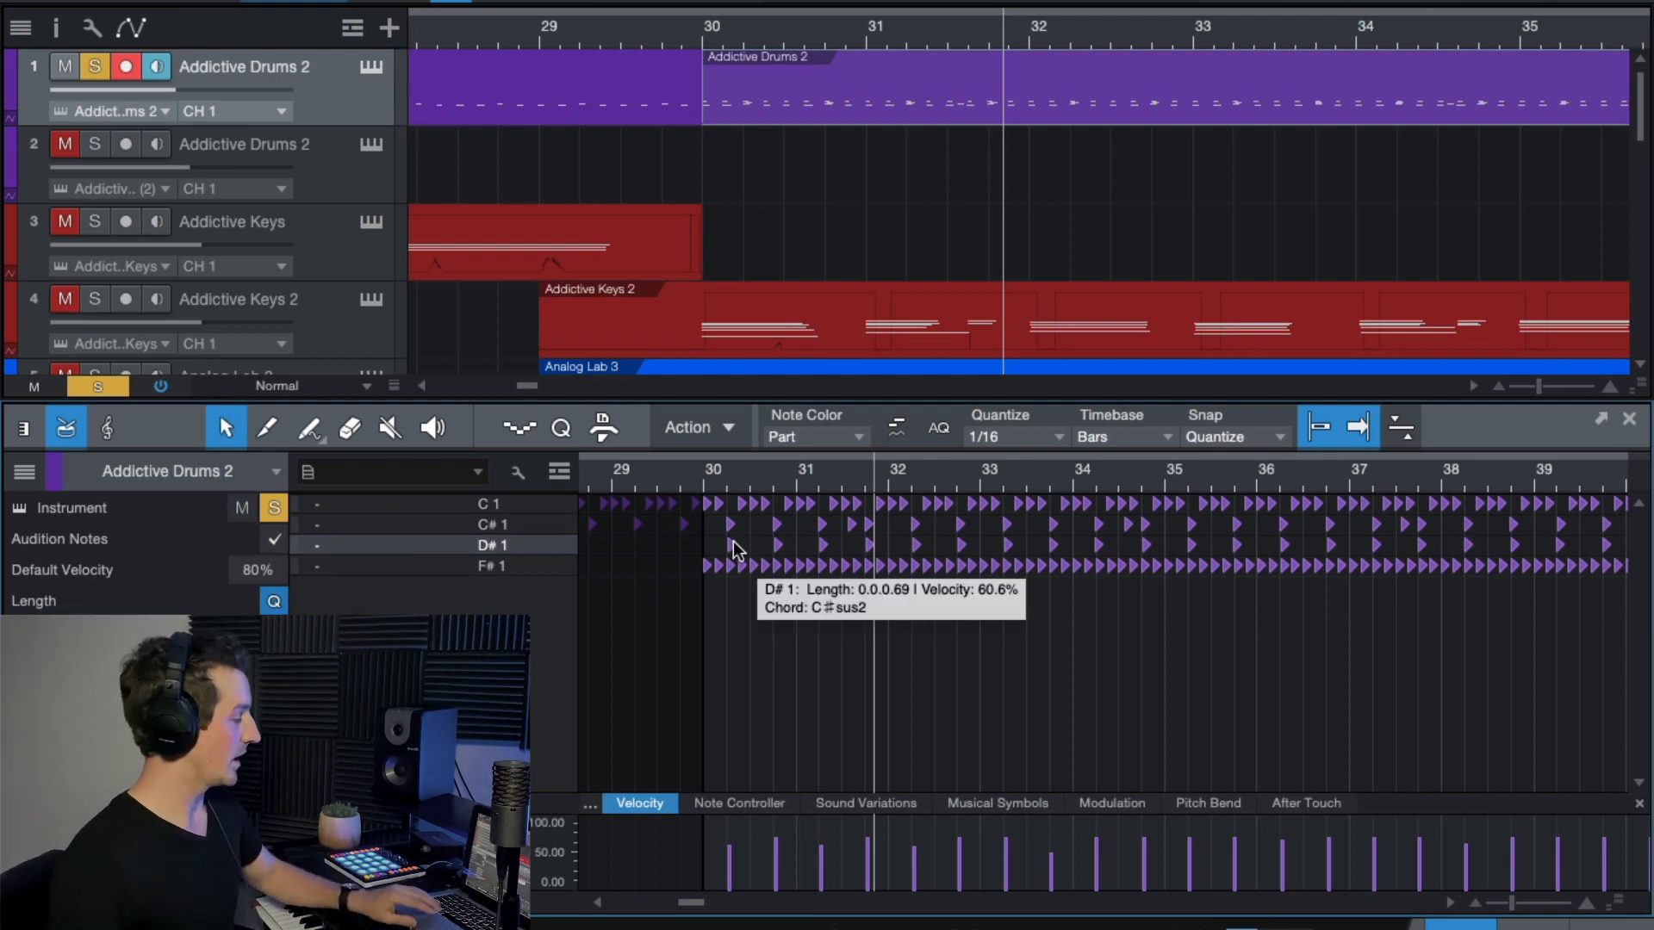
scroll(1027, 626, "right", 2)
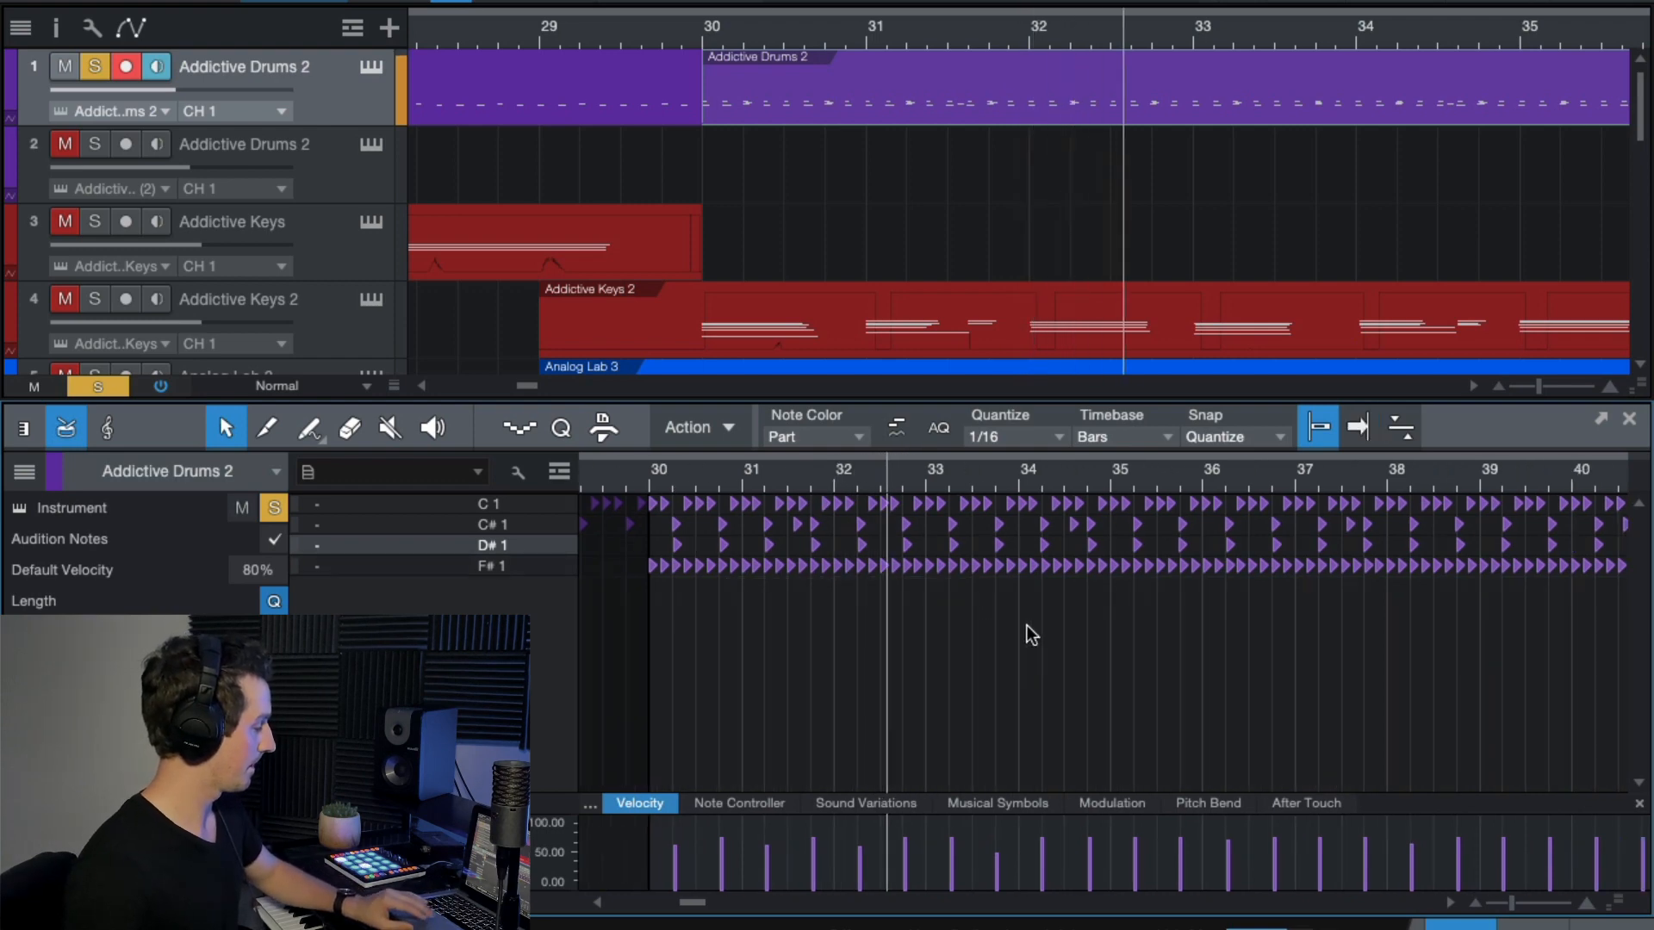
Examine the drum notes around bars 33 to 39 in the note editor with autoscroll enabled, and close the editor.
scroll(1026, 625, "down", 3)
scroll(1027, 625, "up", 6)
scroll(1027, 625, "right", 4)
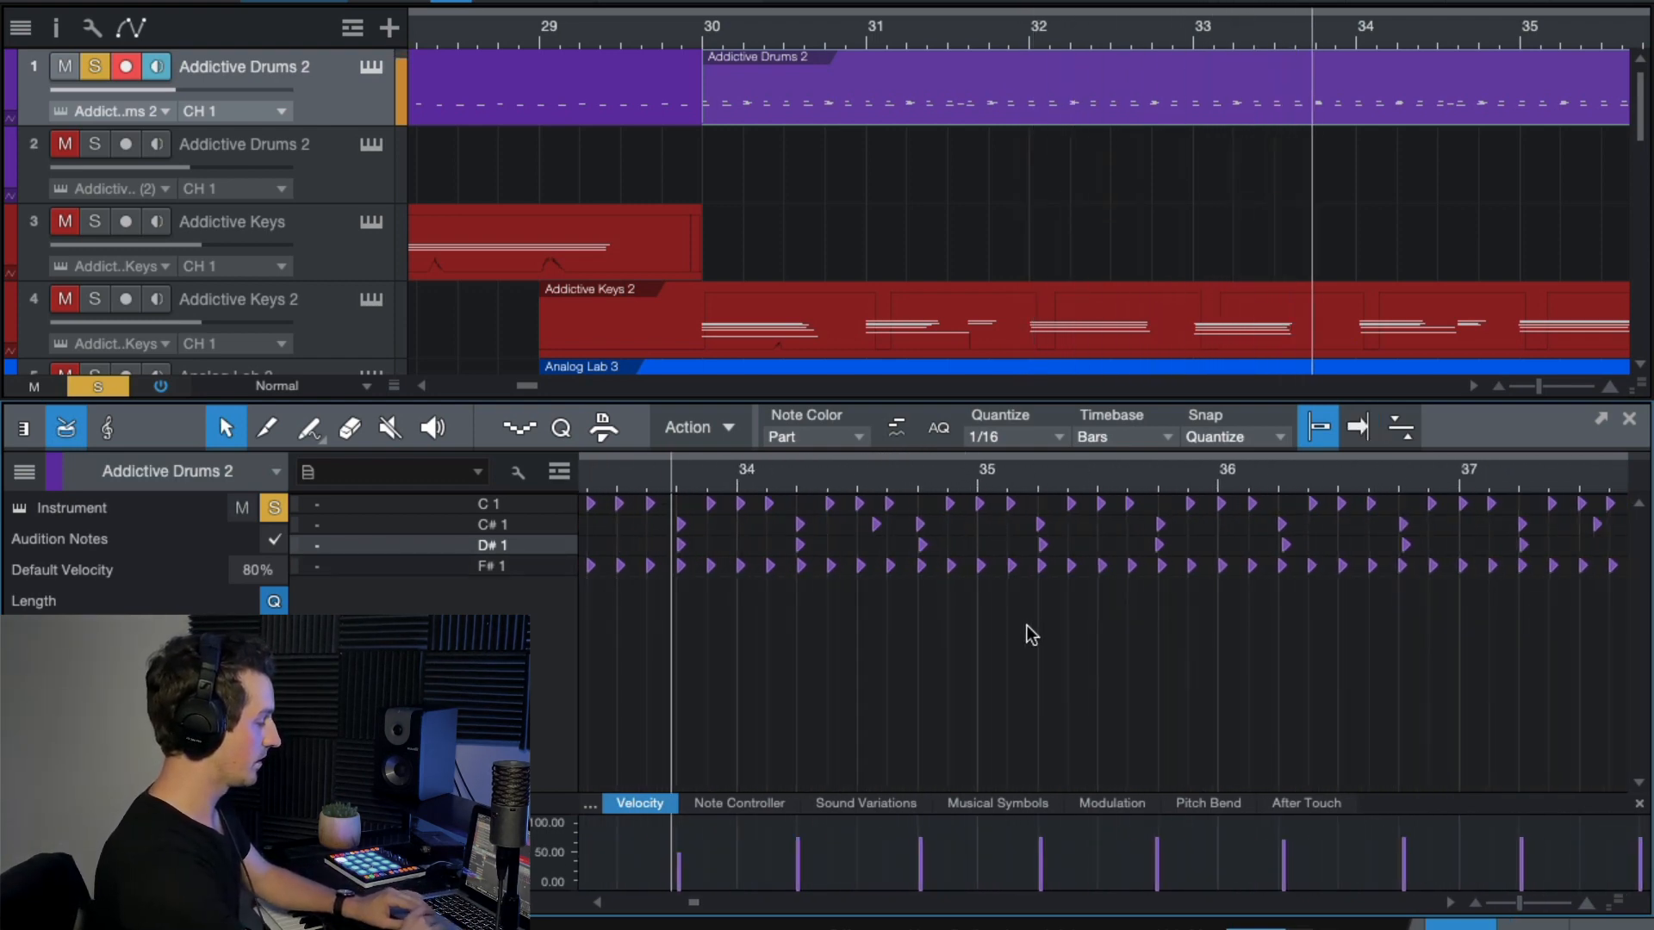
key("f")
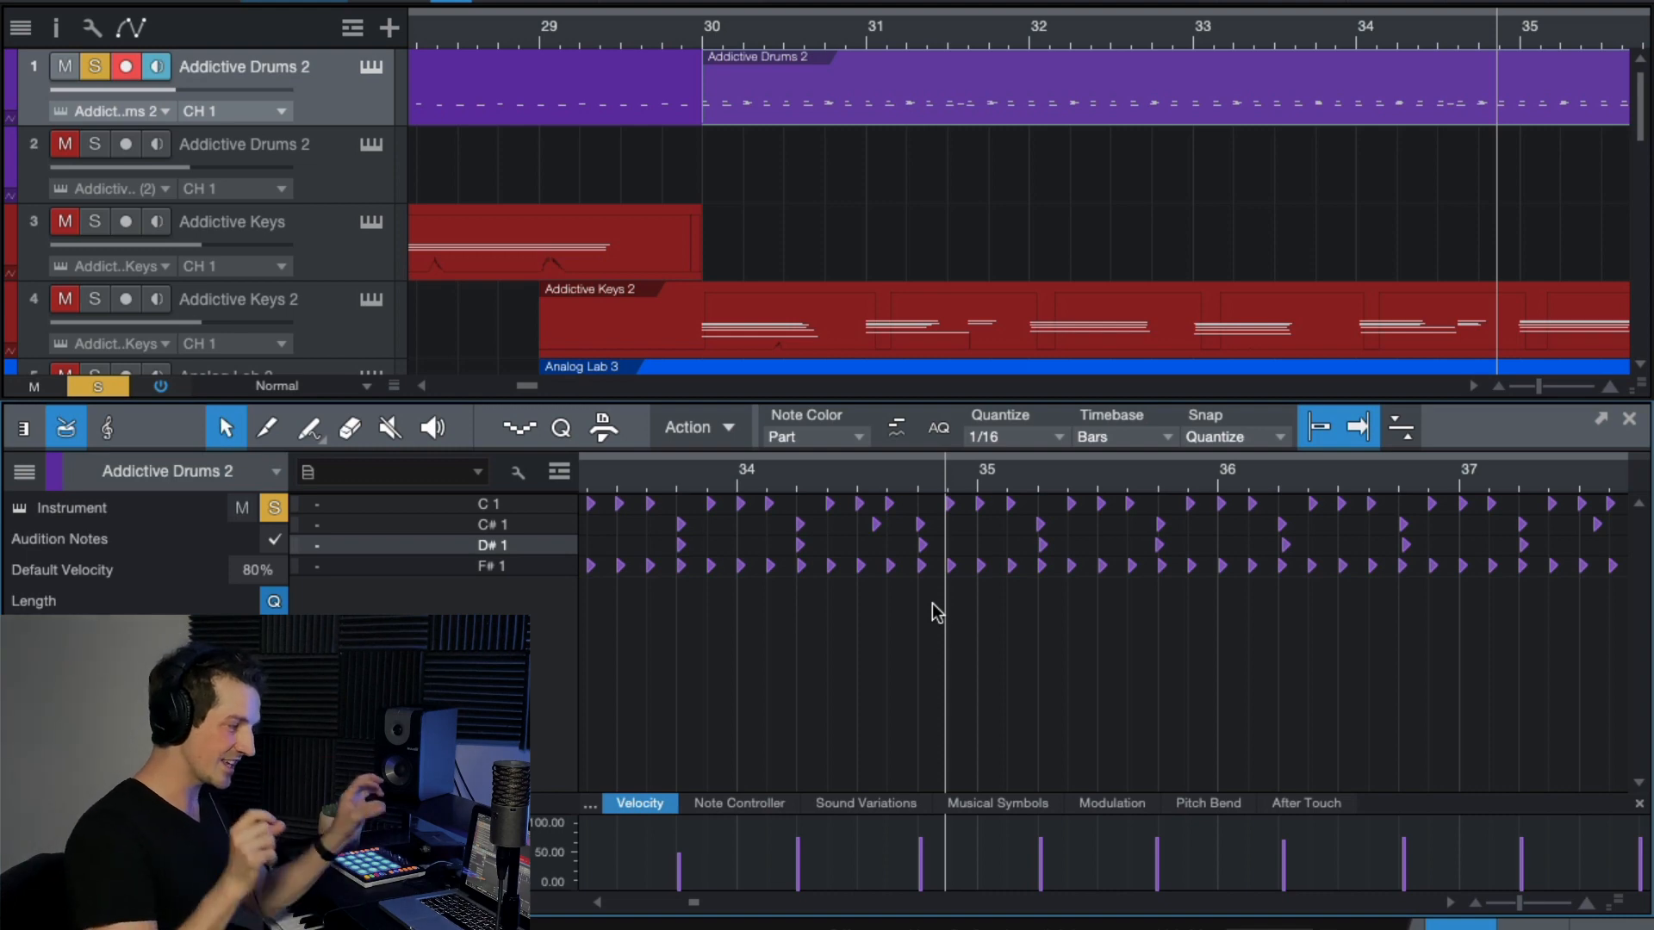
scroll(933, 604, "down", 5)
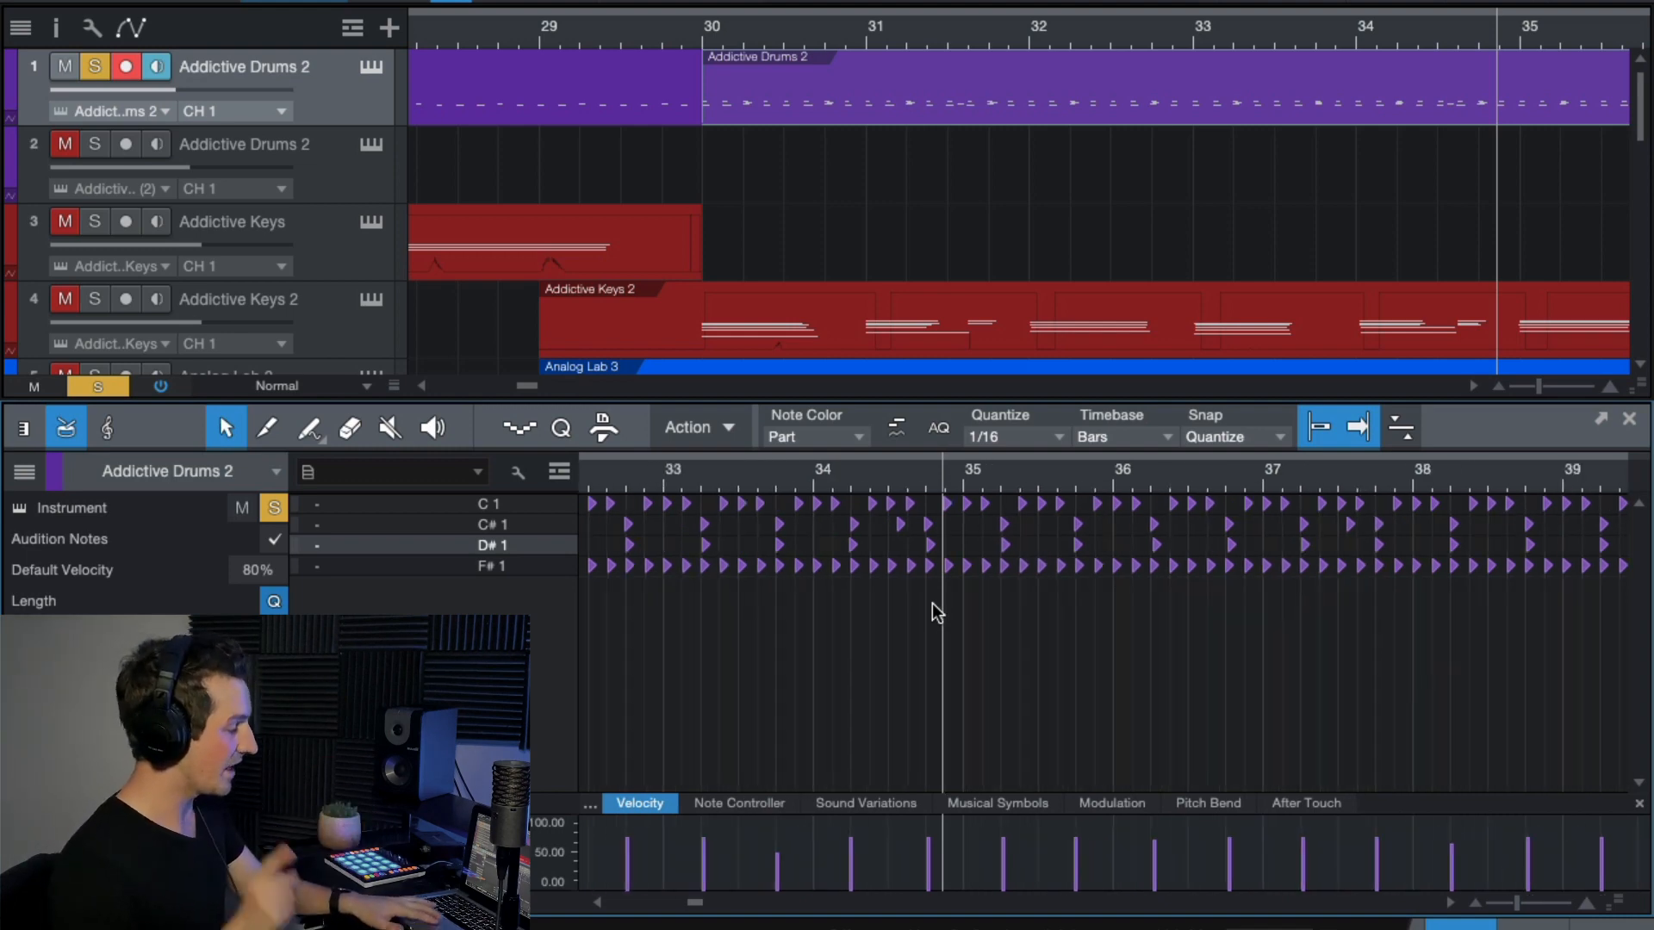
left_click(1627, 422)
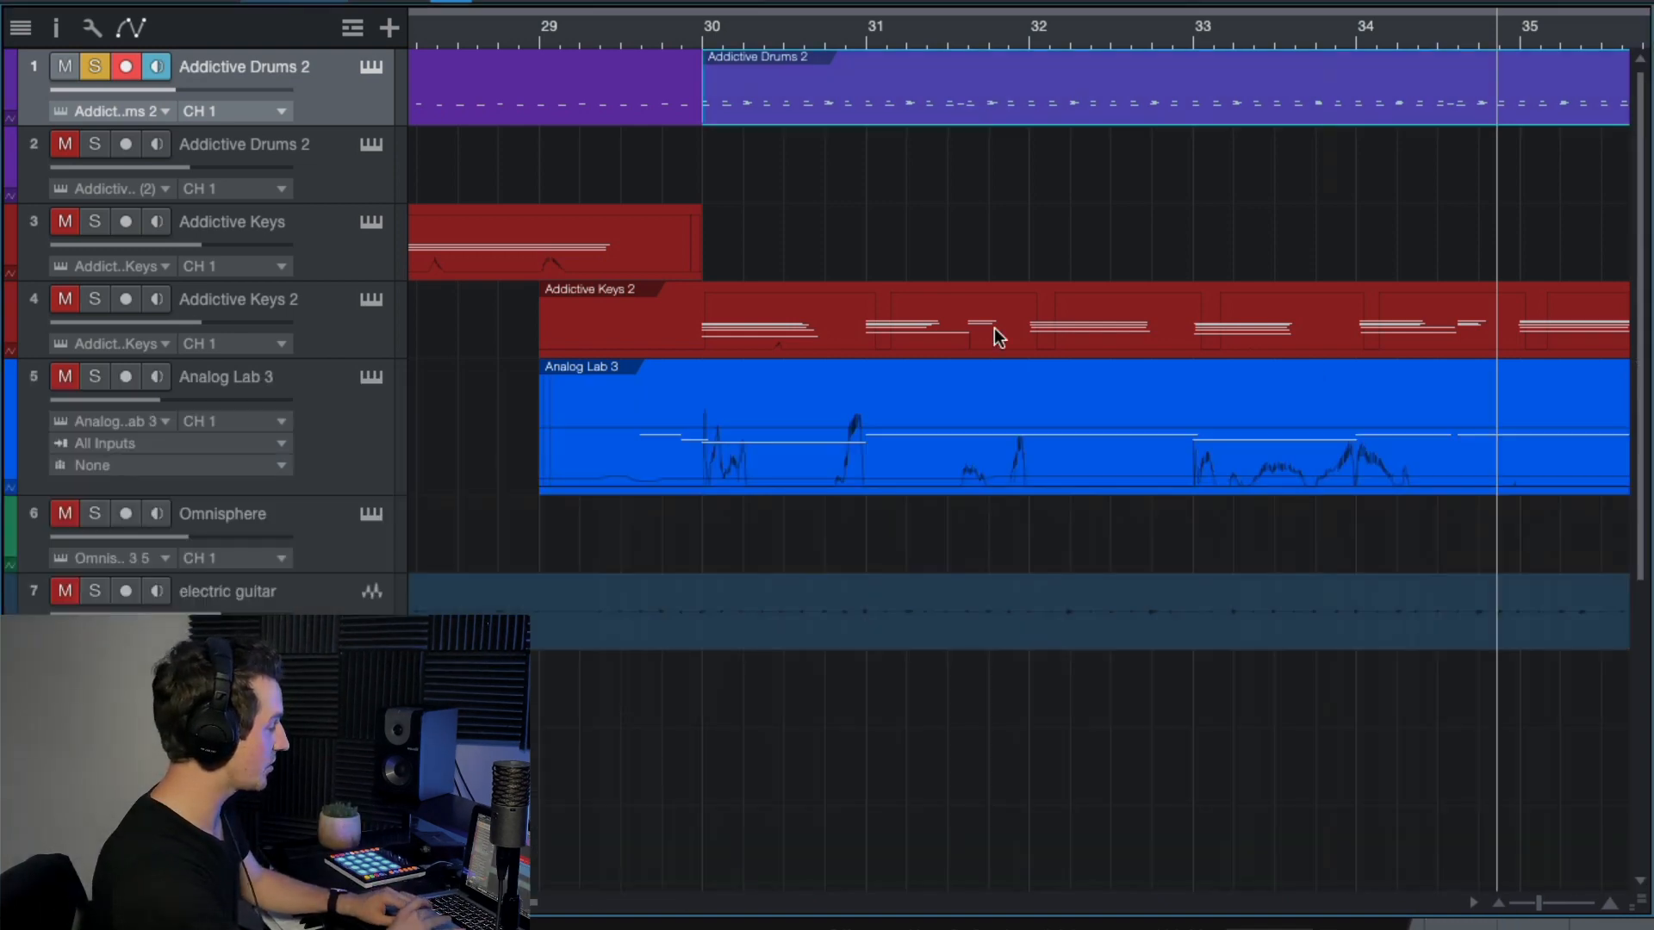
Unsolo the first Addictive Drums 2 track and play the full arrangement from bar 50.
scroll(999, 333, "down", 3)
left_click(97, 67)
scroll(658, 259, "down", 6)
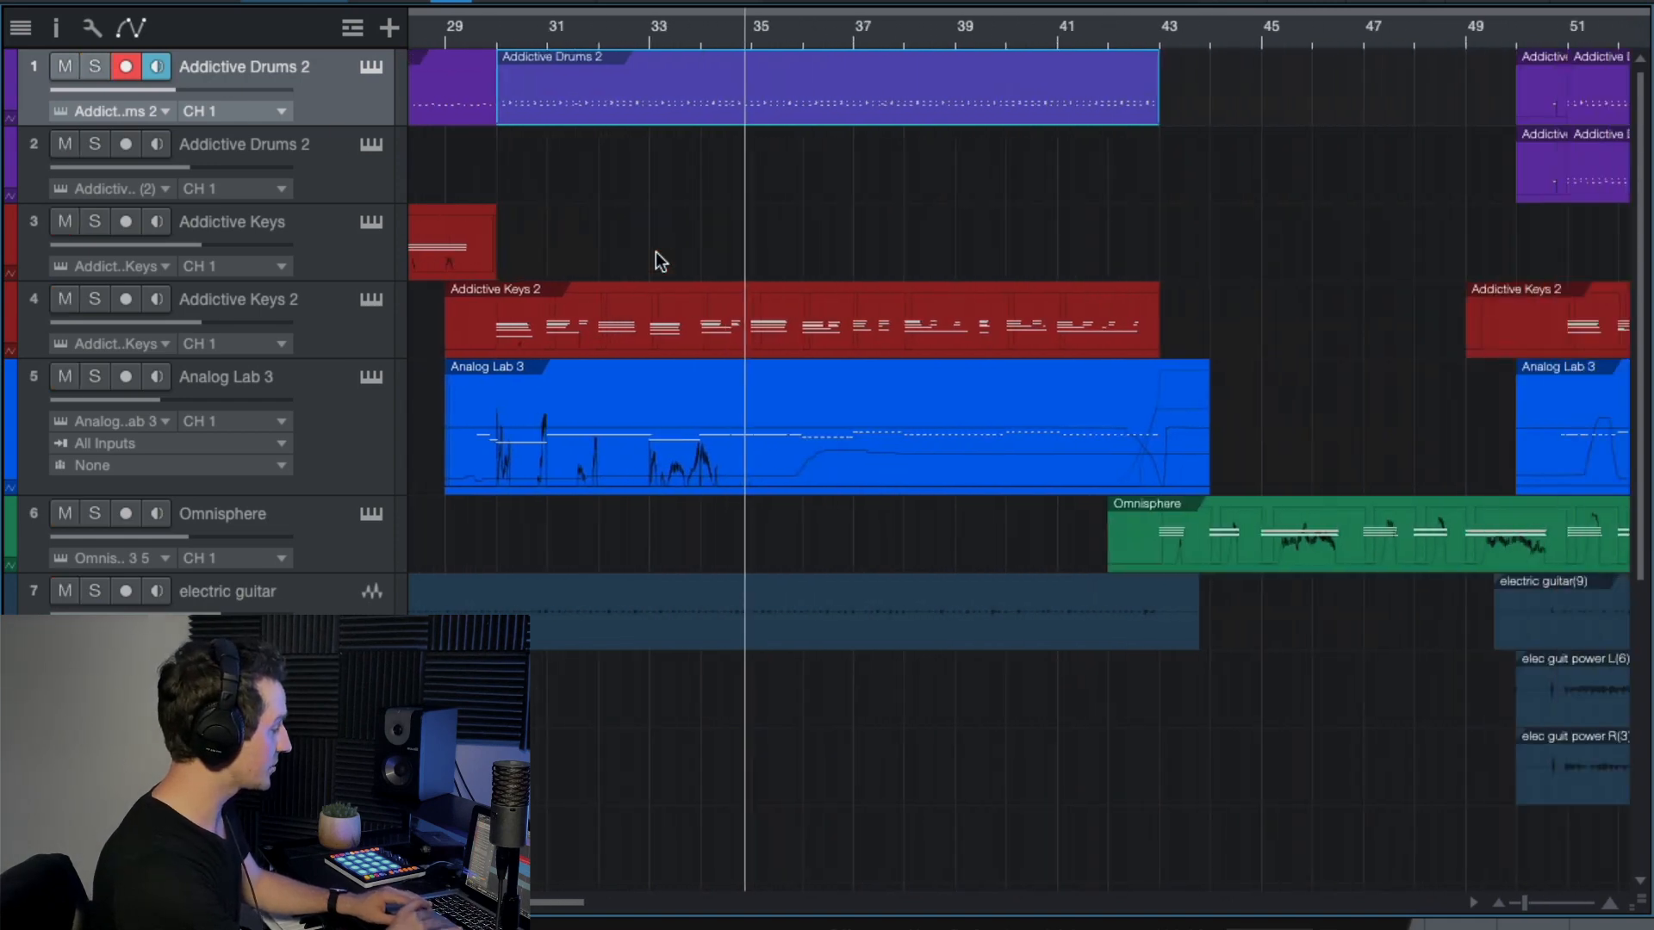
left_click(1175, 31)
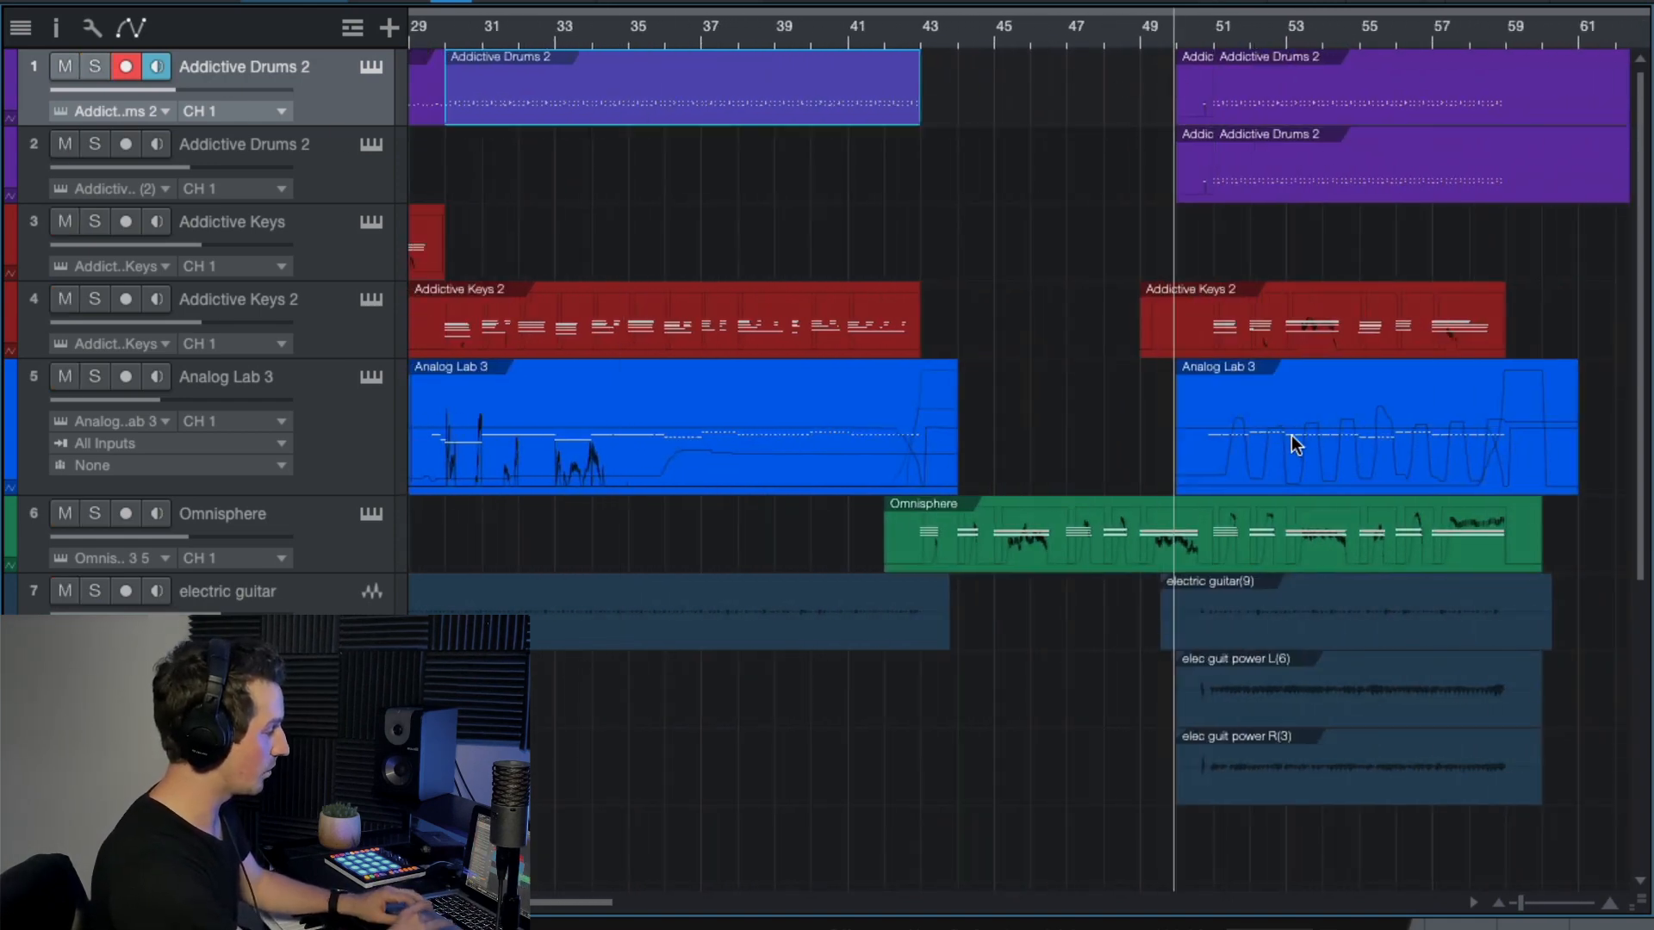
key("space")
scroll(1292, 437, "right", 3)
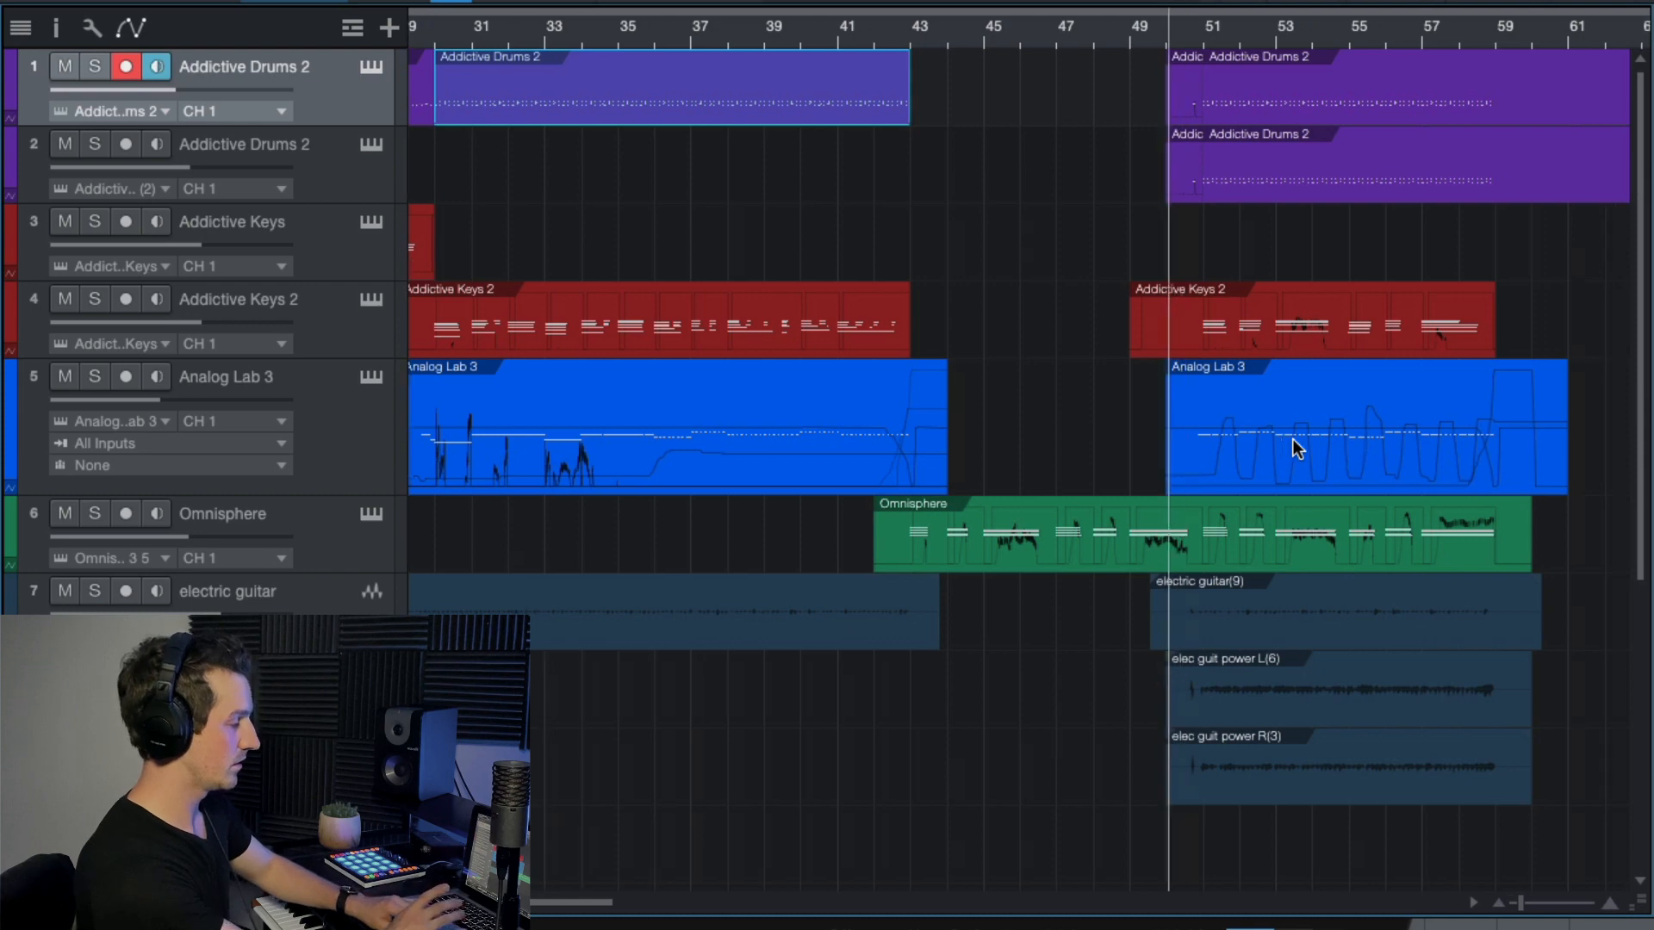
scroll(1292, 438, "up", 1)
scroll(1292, 438, "up", 2)
scroll(1292, 437, "right", 1)
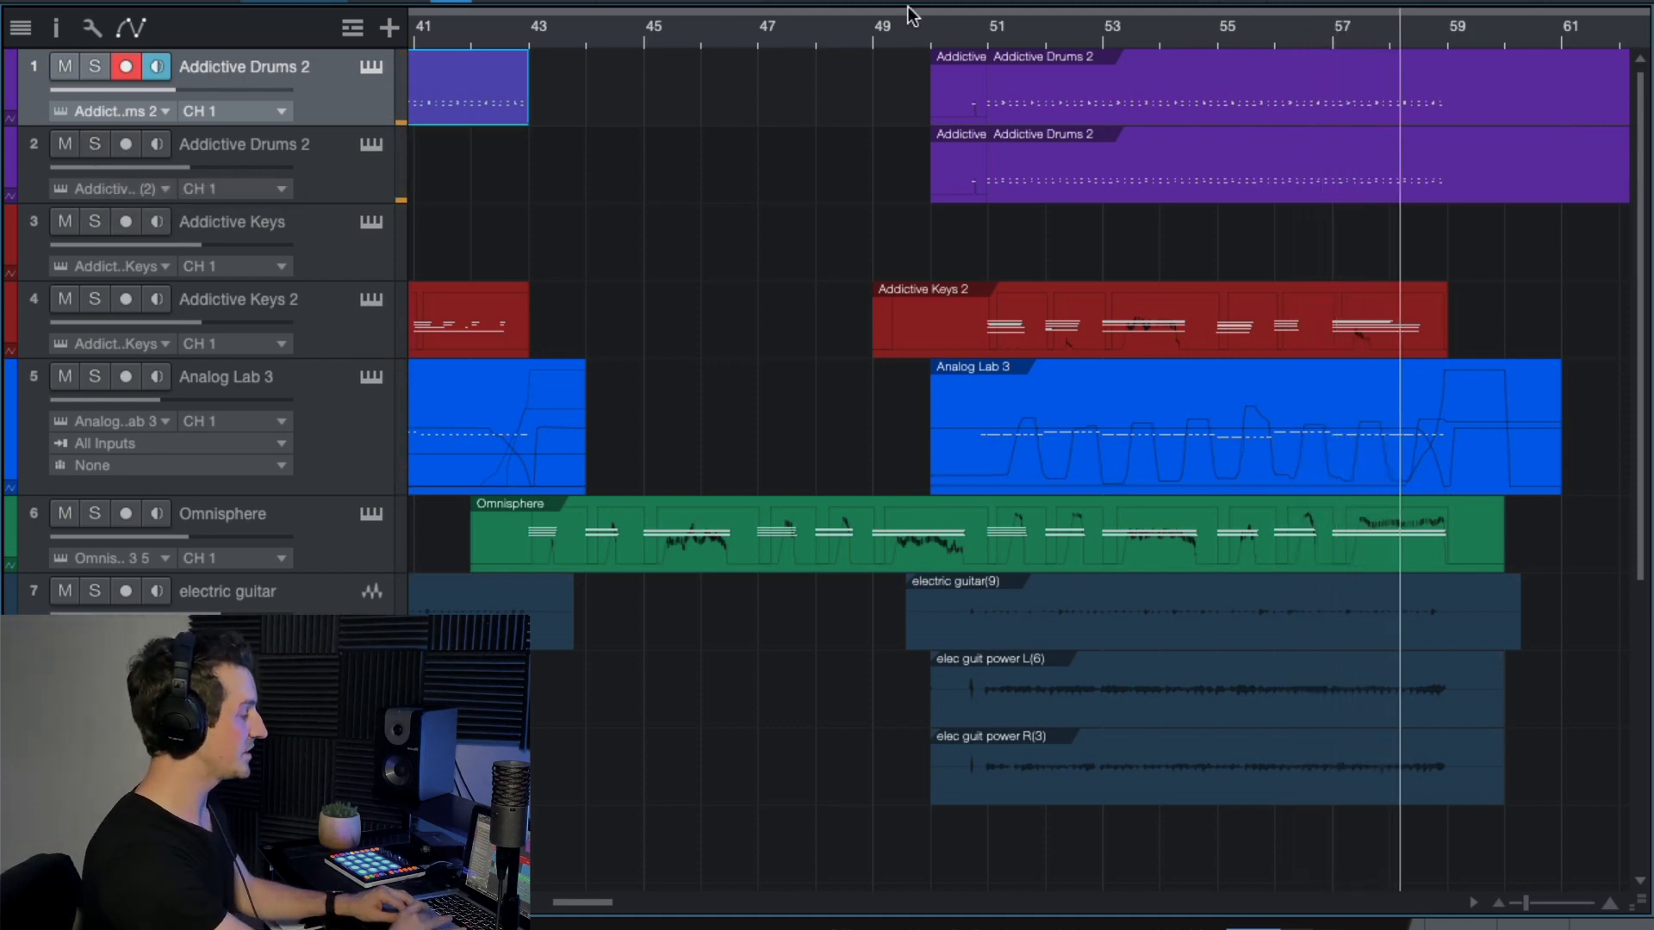
Compare the two layered Addictive Drums 2 tracks by soloing each during playback from about bar 51.
left_click(984, 38)
left_click(94, 146)
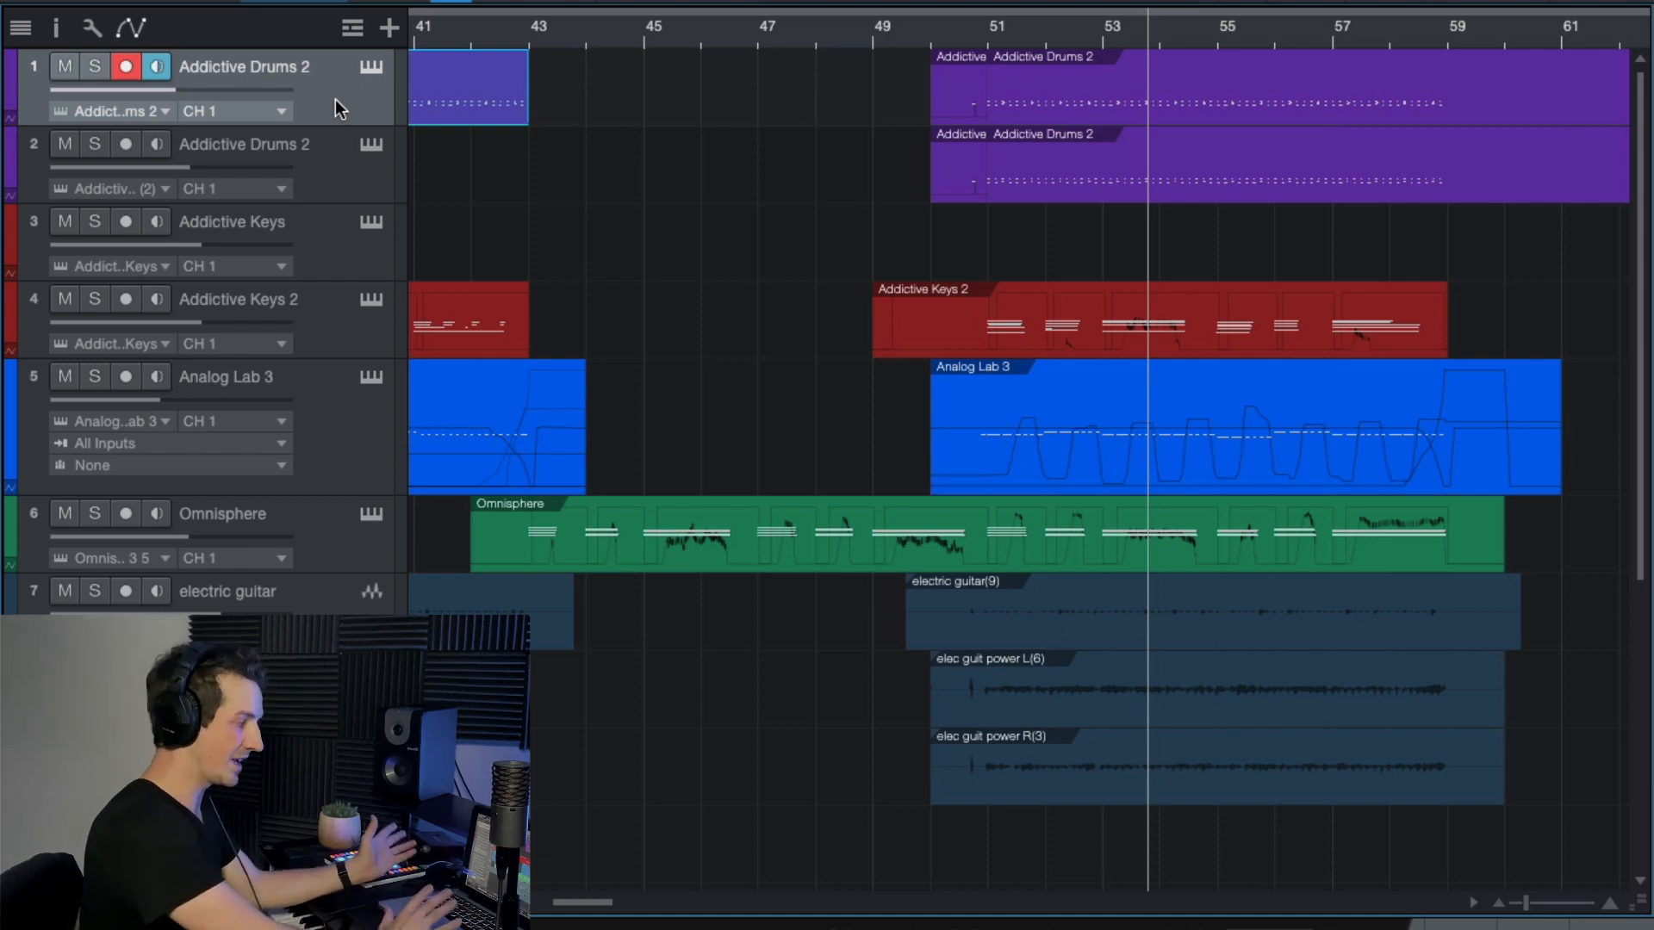
left_click(90, 66)
key("space")
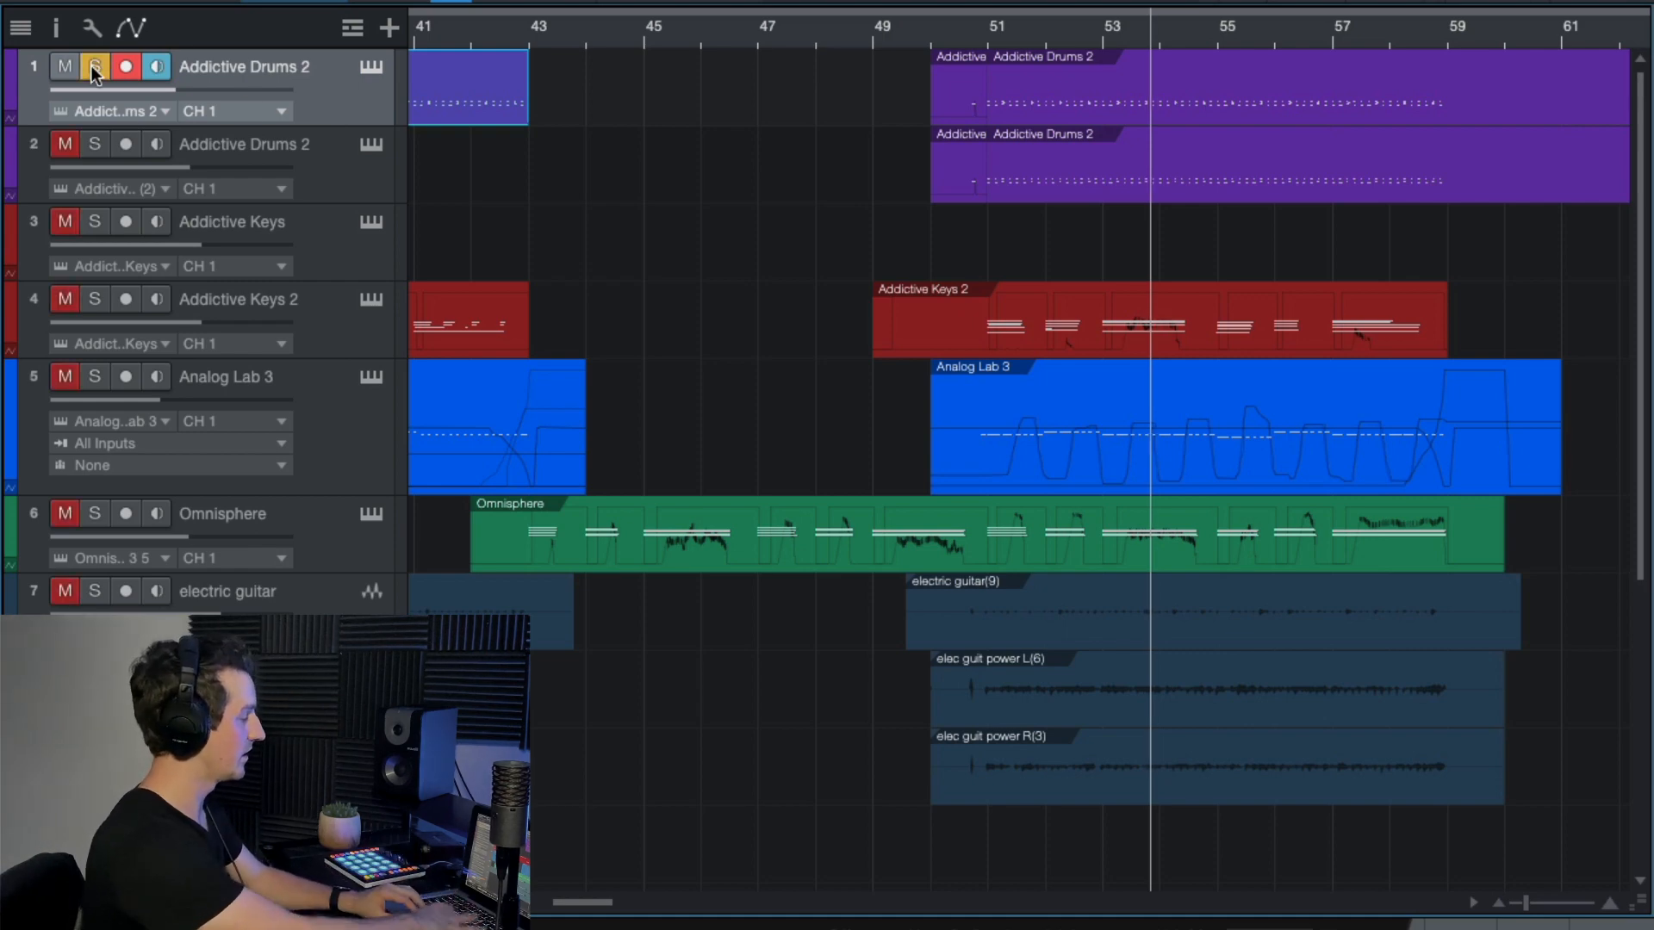
left_click(94, 147)
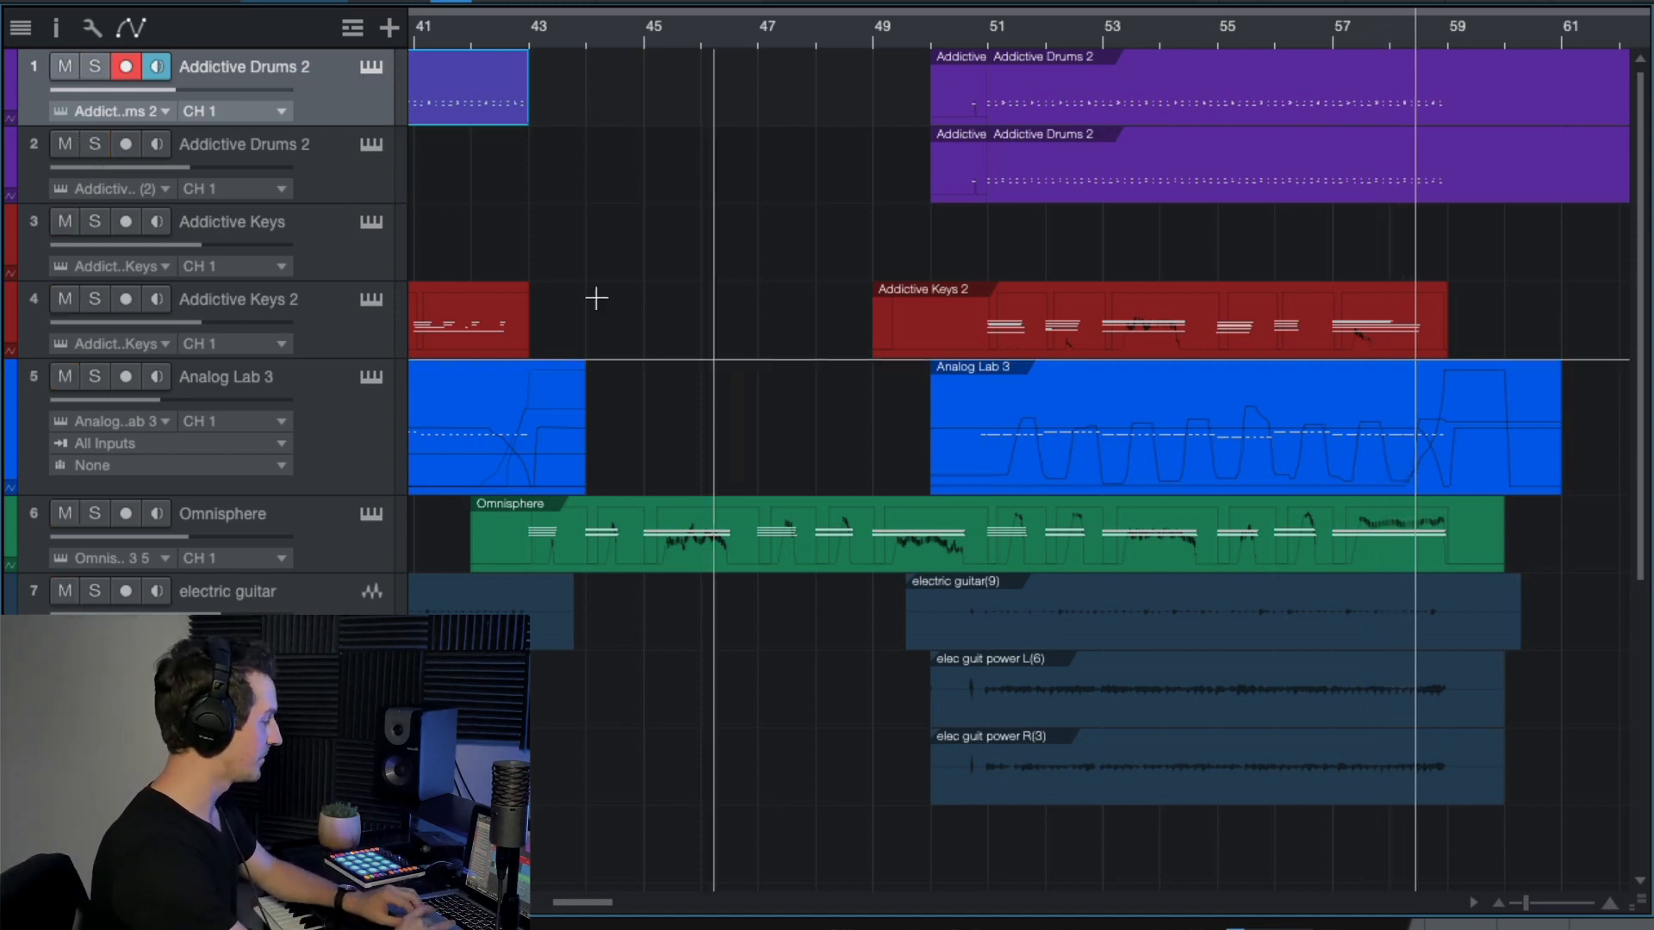
Open the second Addictive Drums 2 track's instrument, check its United Pop - An Empire preset in the preset browser, and close the instrument.
left_click(345, 172)
left_click(371, 147)
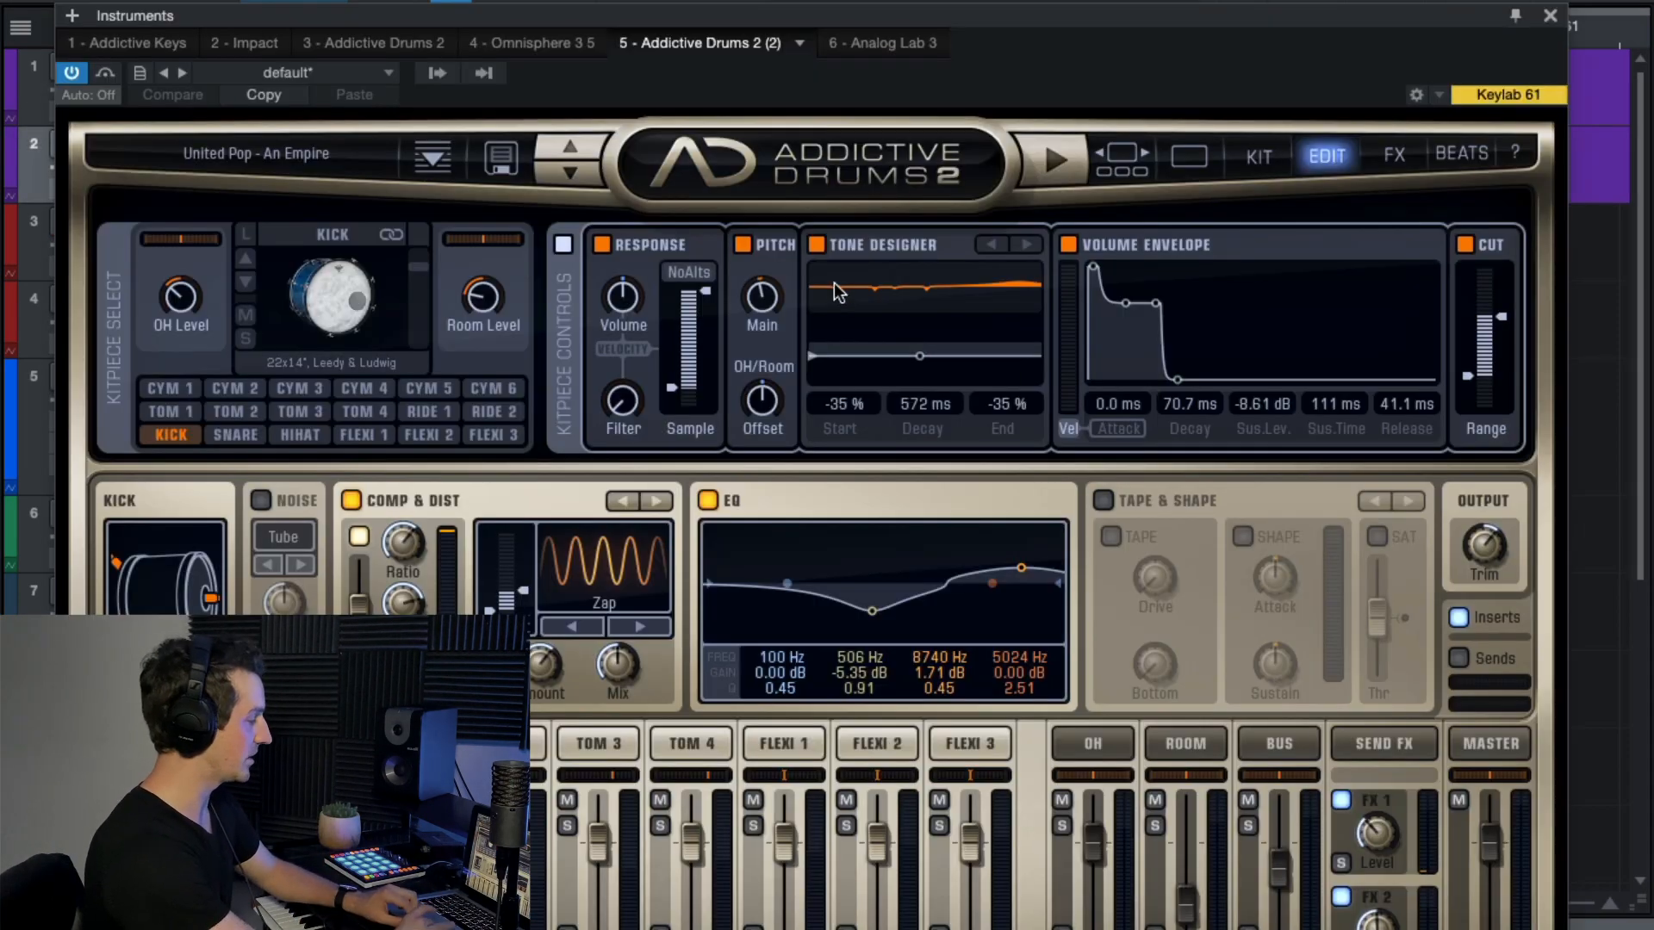
left_click(280, 160)
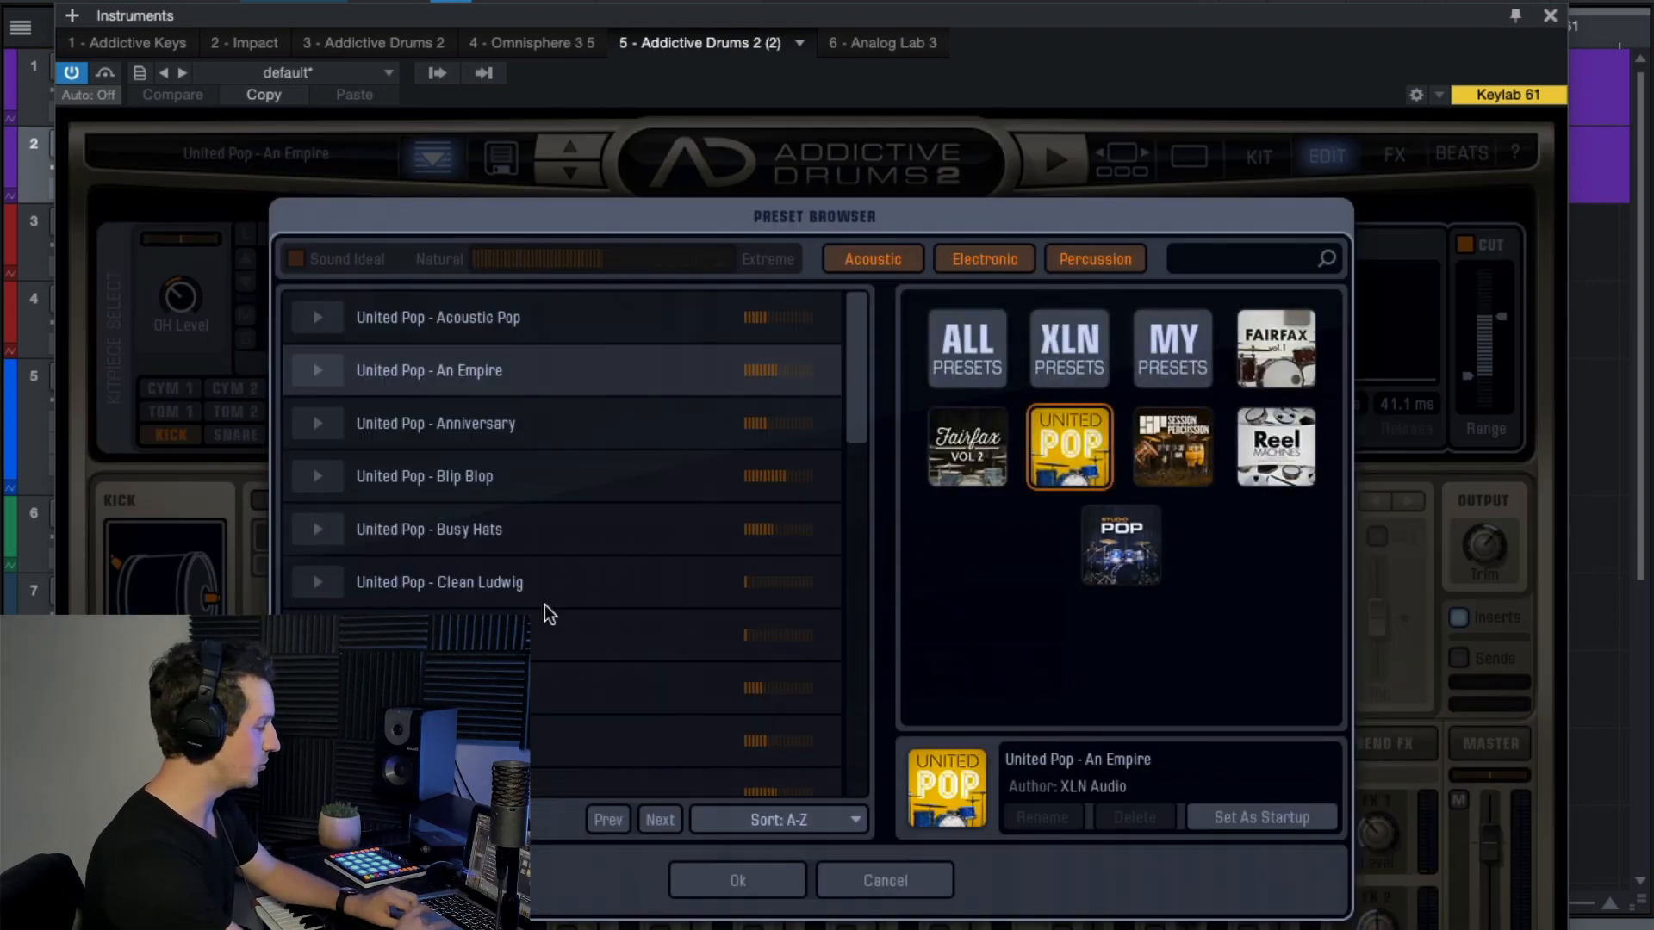
left_click(730, 880)
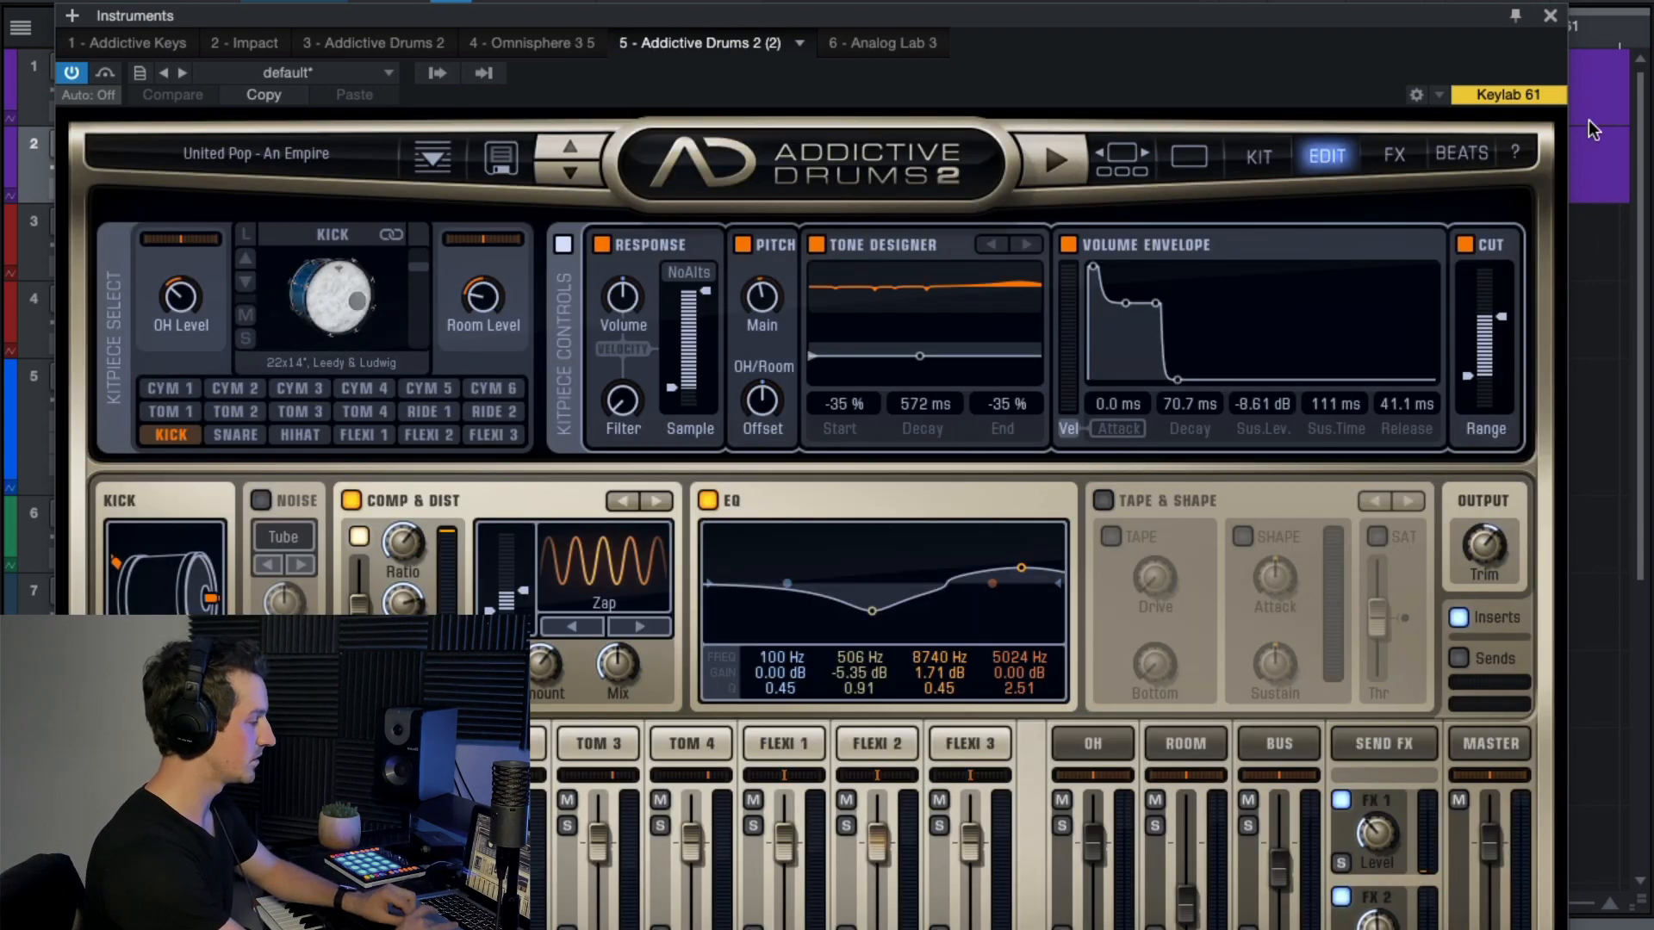
left_click(1549, 15)
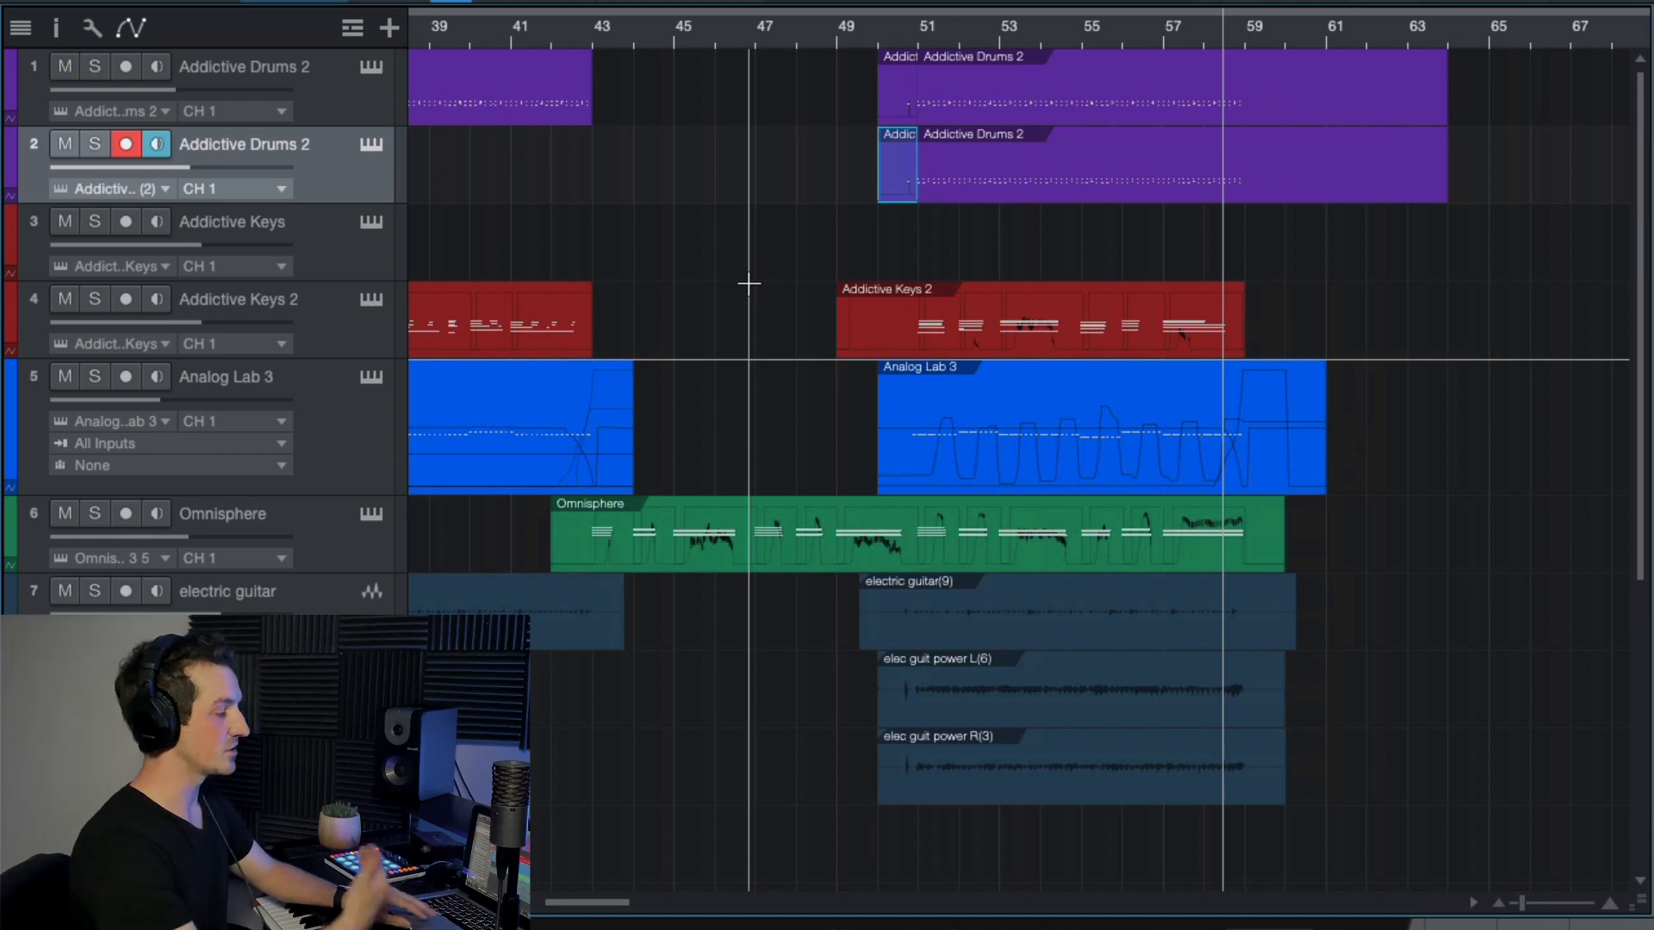
Select the first Addictive Drums 2 track, show the mixer and start playback from about bar 13.
scroll(748, 284, "right", 3)
scroll(748, 283, "down", 3)
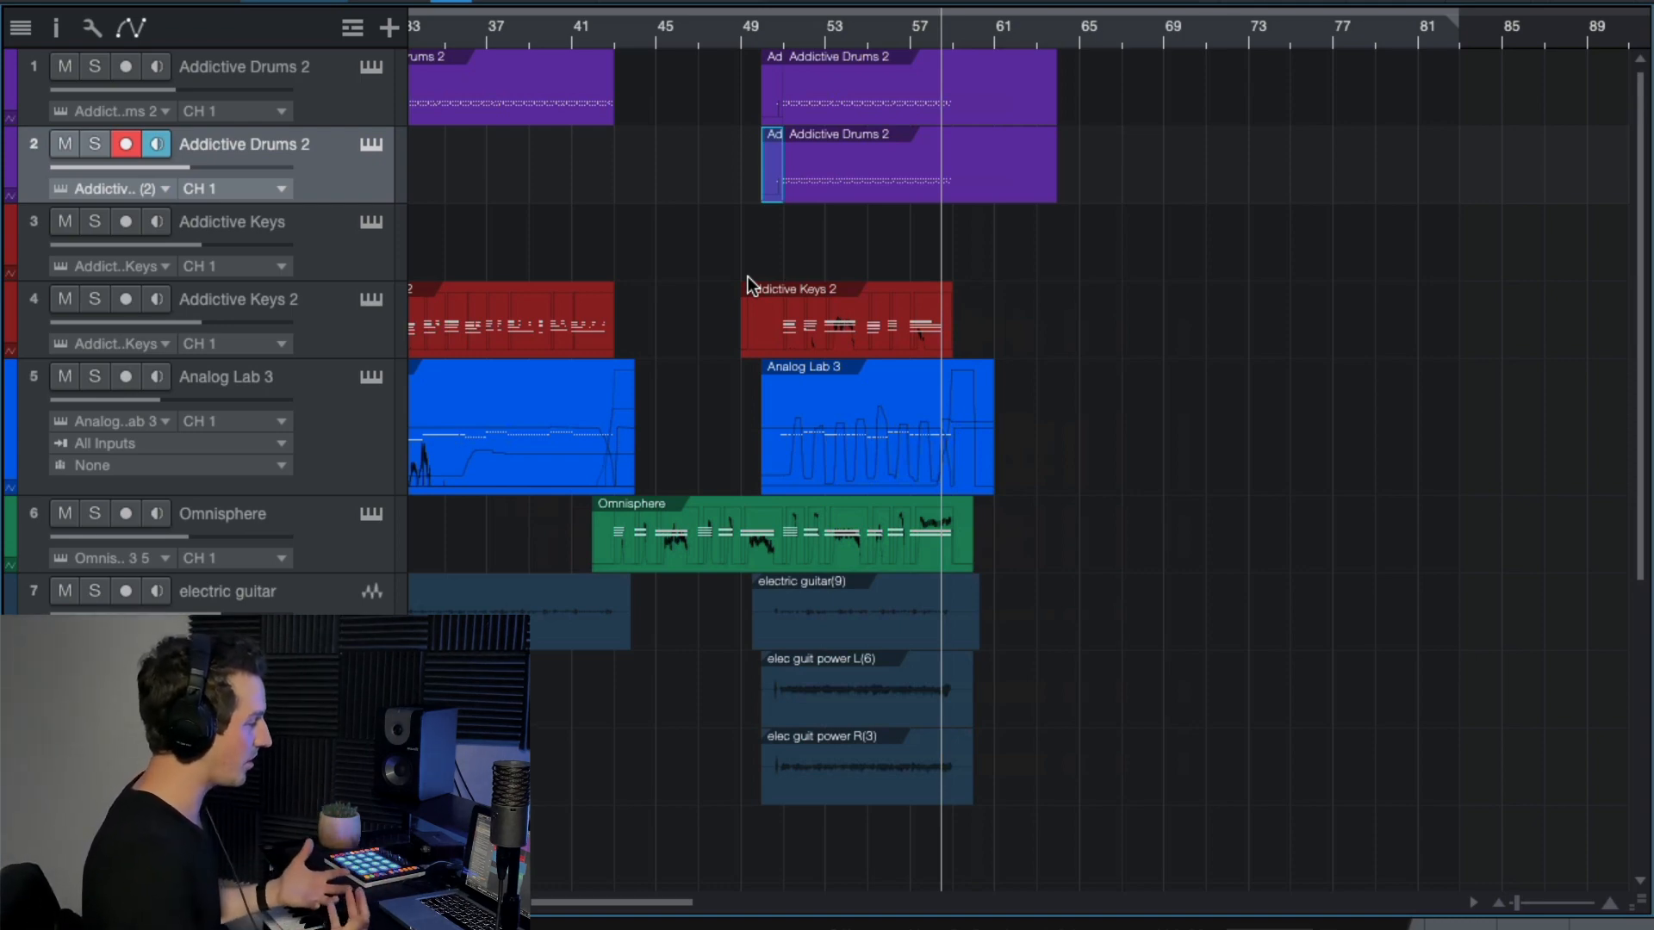
scroll(1042, 234, "down", 5)
scroll(1034, 229, "left", 5)
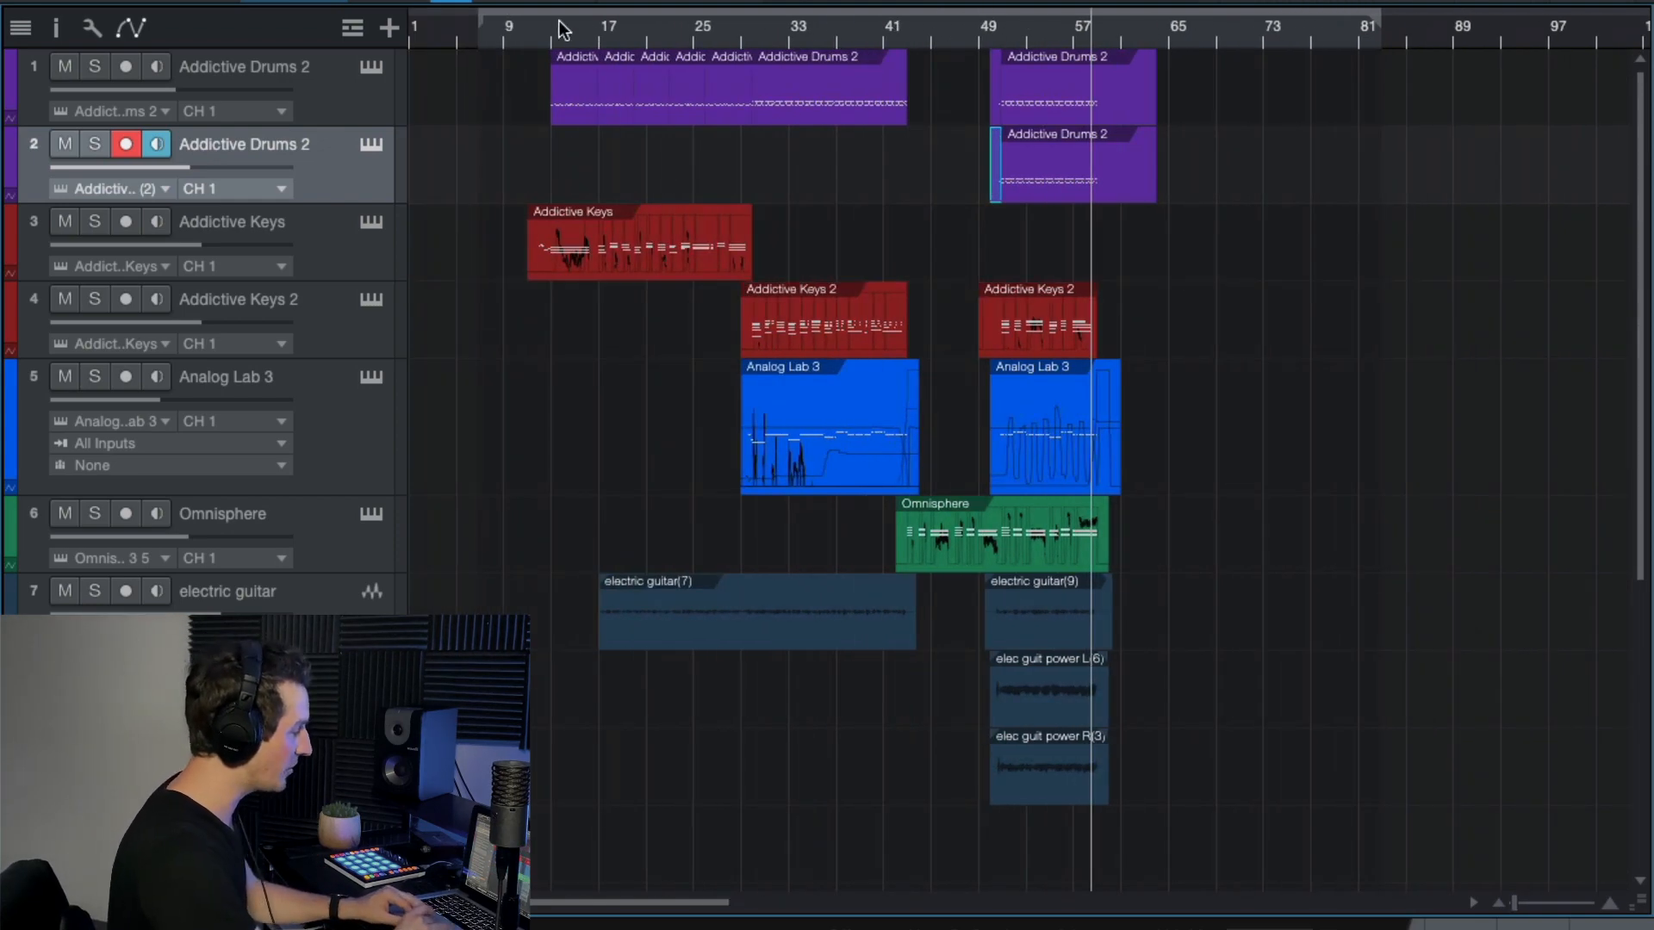
left_click(325, 102)
key("F3")
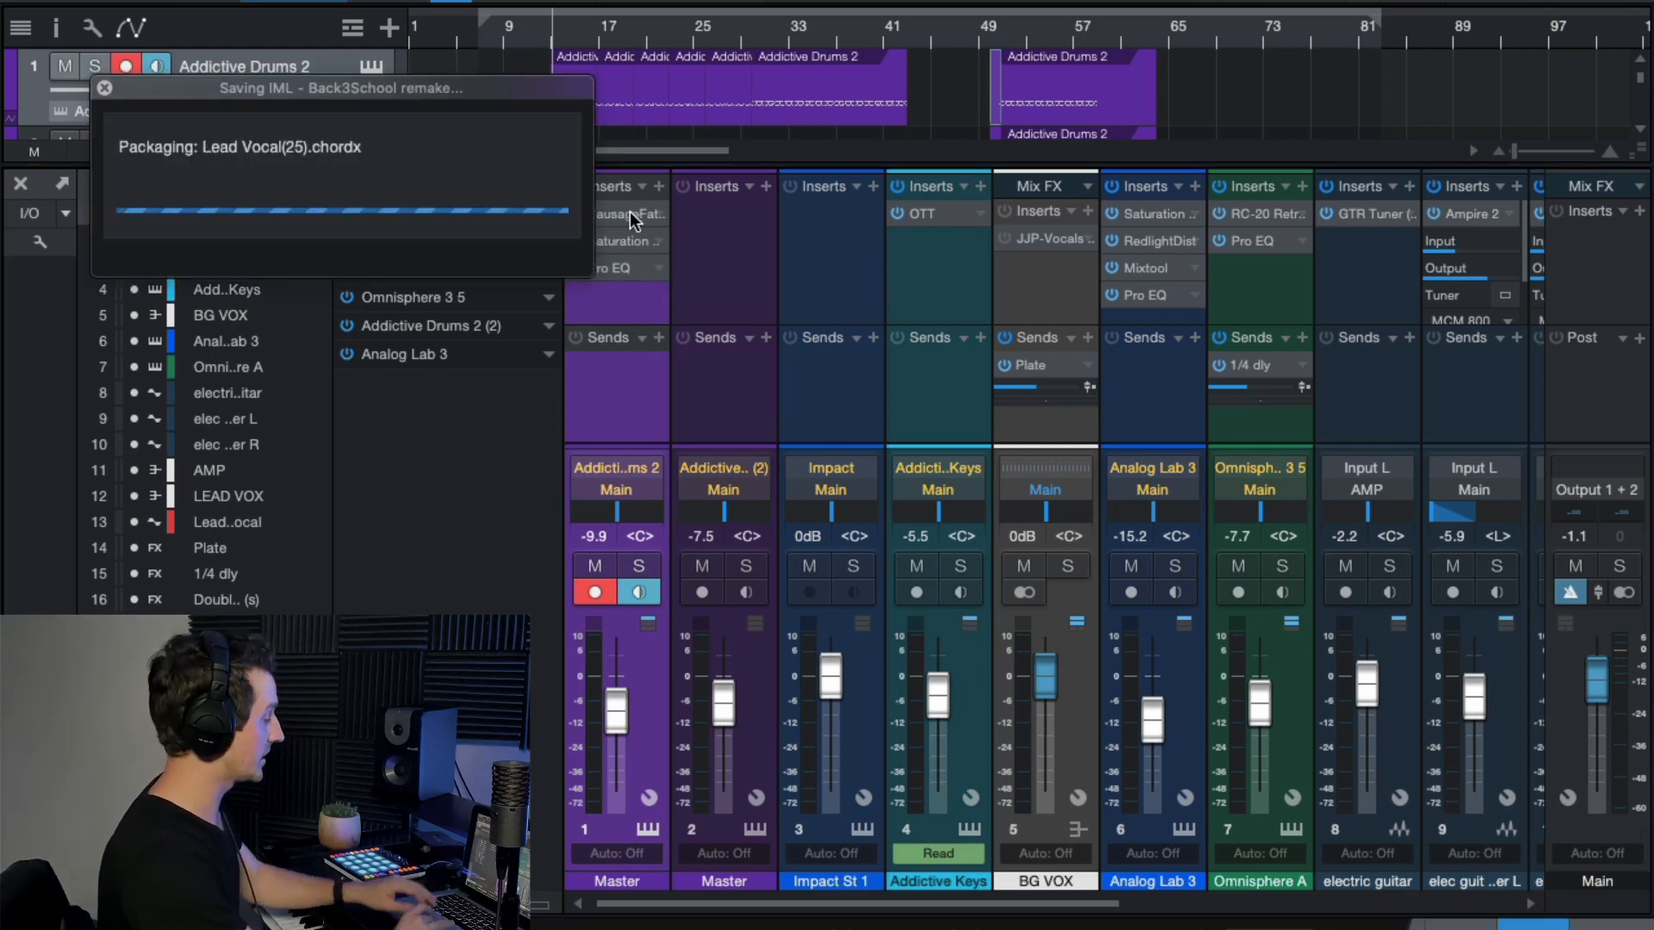
key("space")
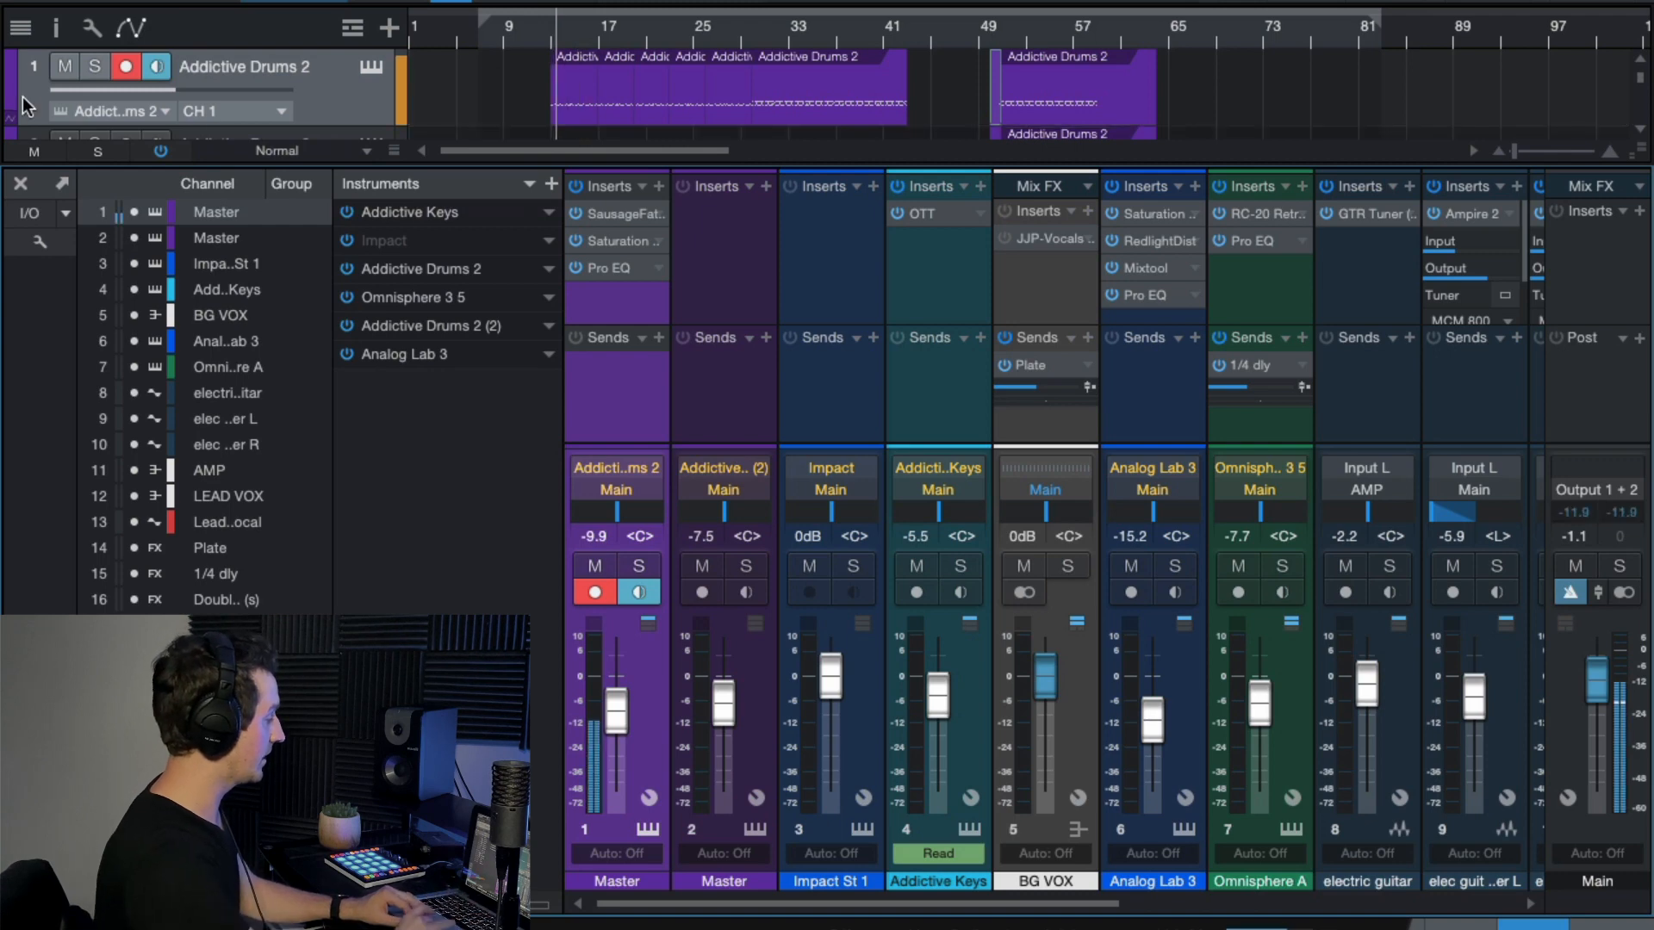
Solo the first Addictive Drums 2 track and bypass its Saturation Knob, Pro EQ and SausageFattener inserts.
left_click(96, 69)
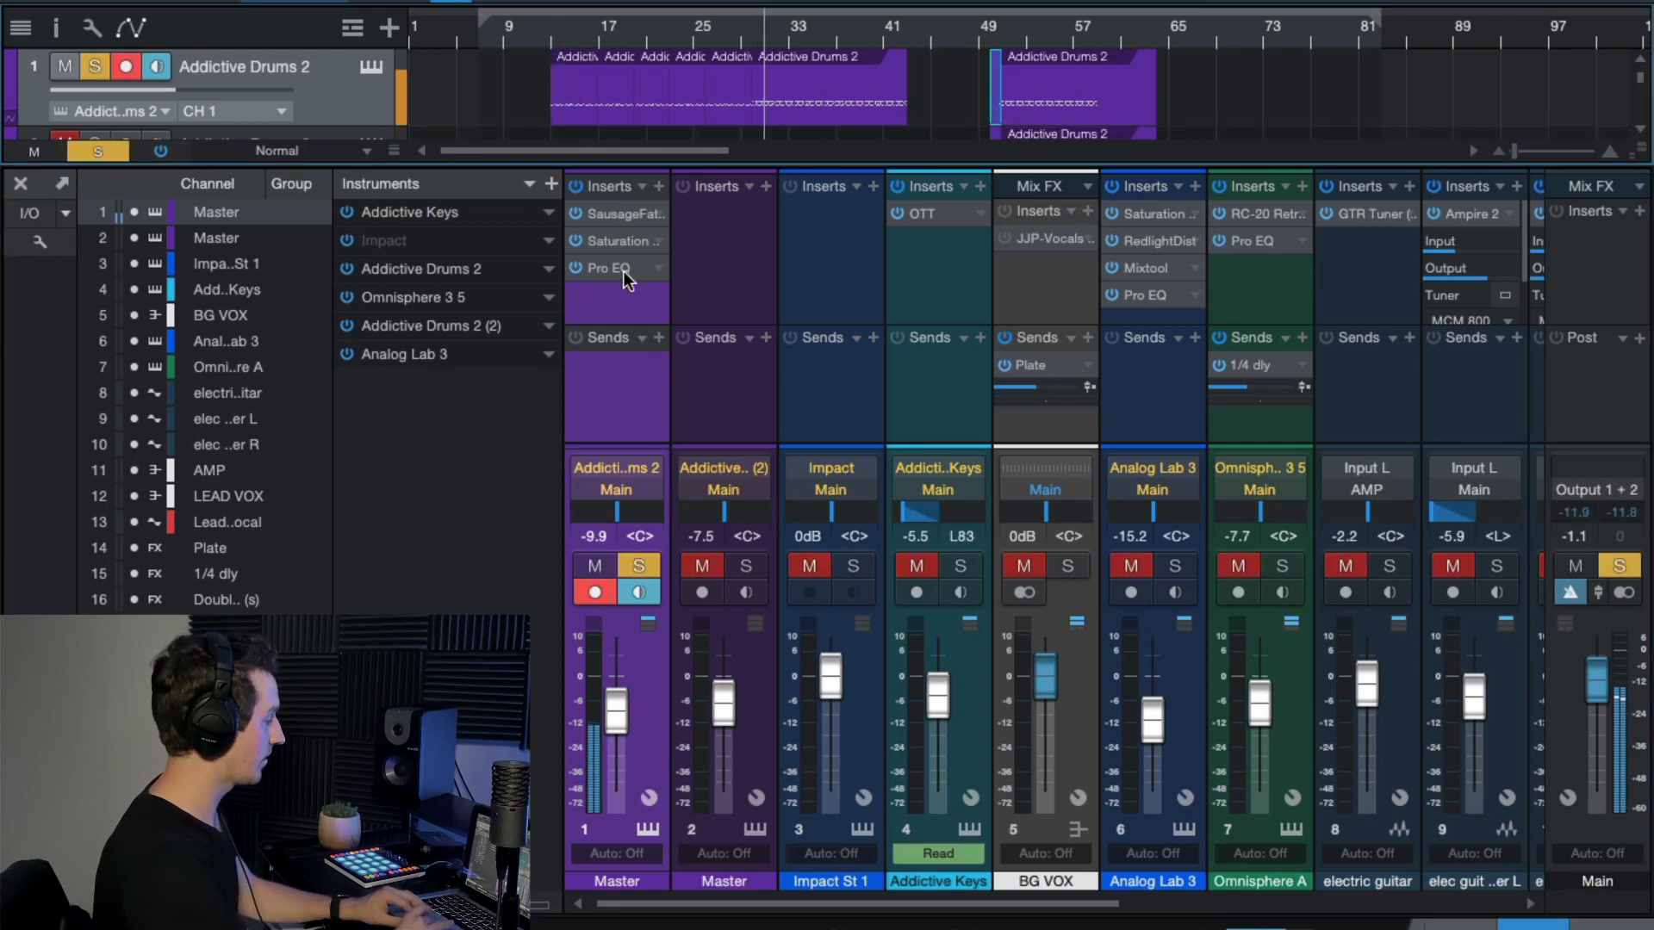
left_click(577, 241)
left_click(577, 267)
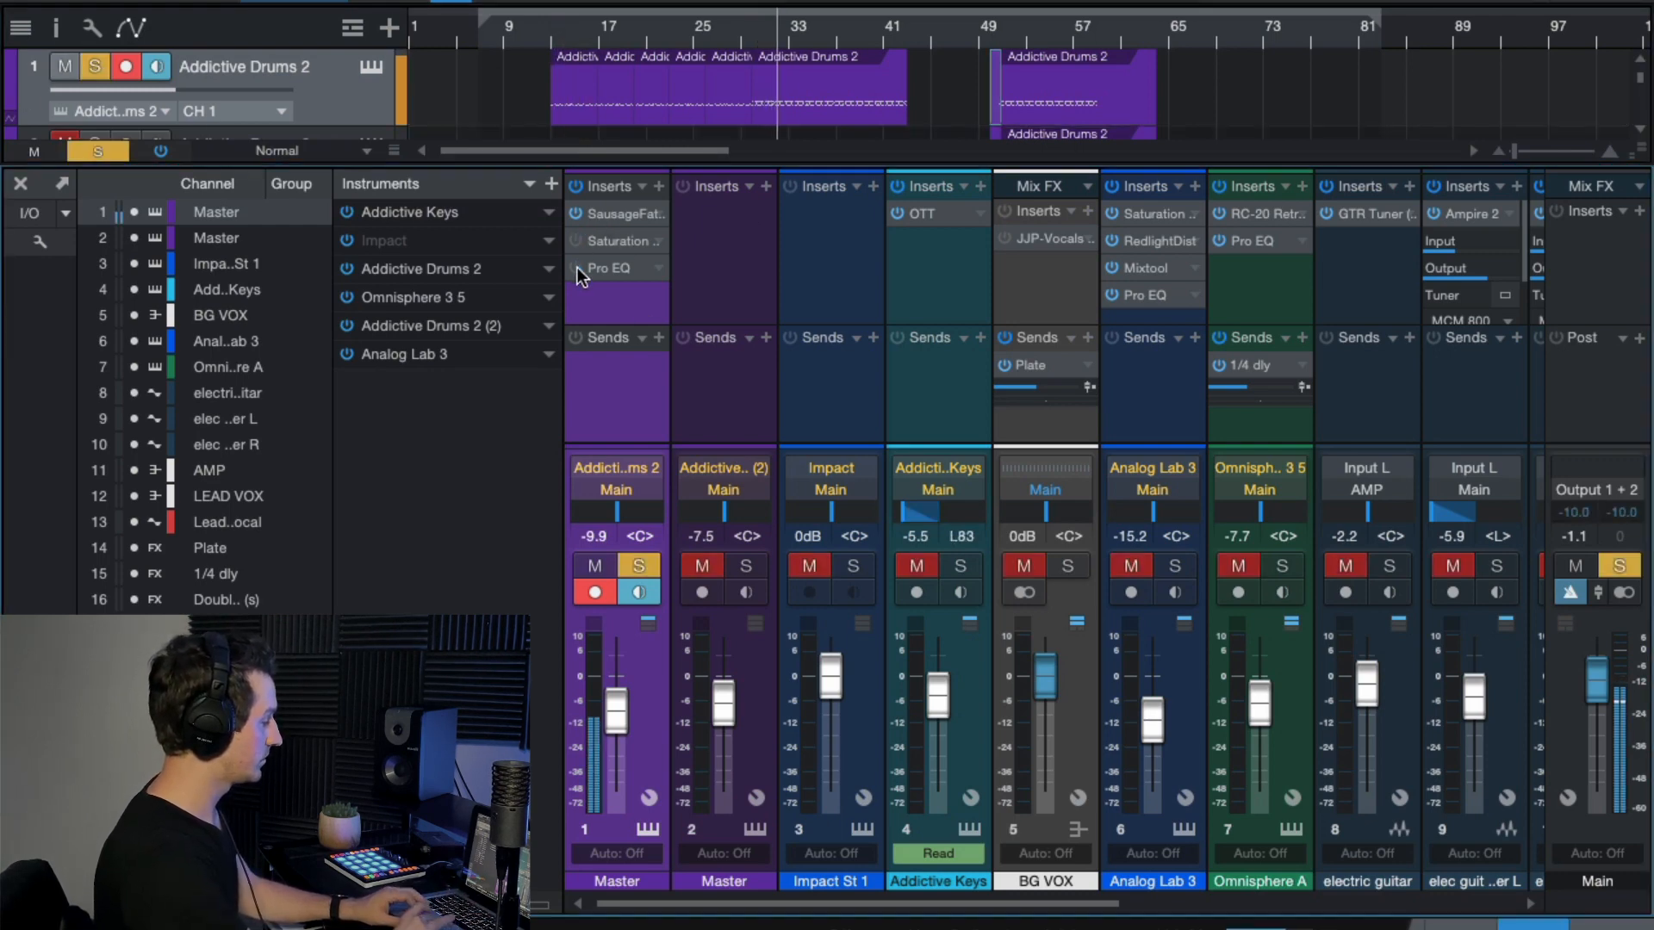
left_click(579, 215)
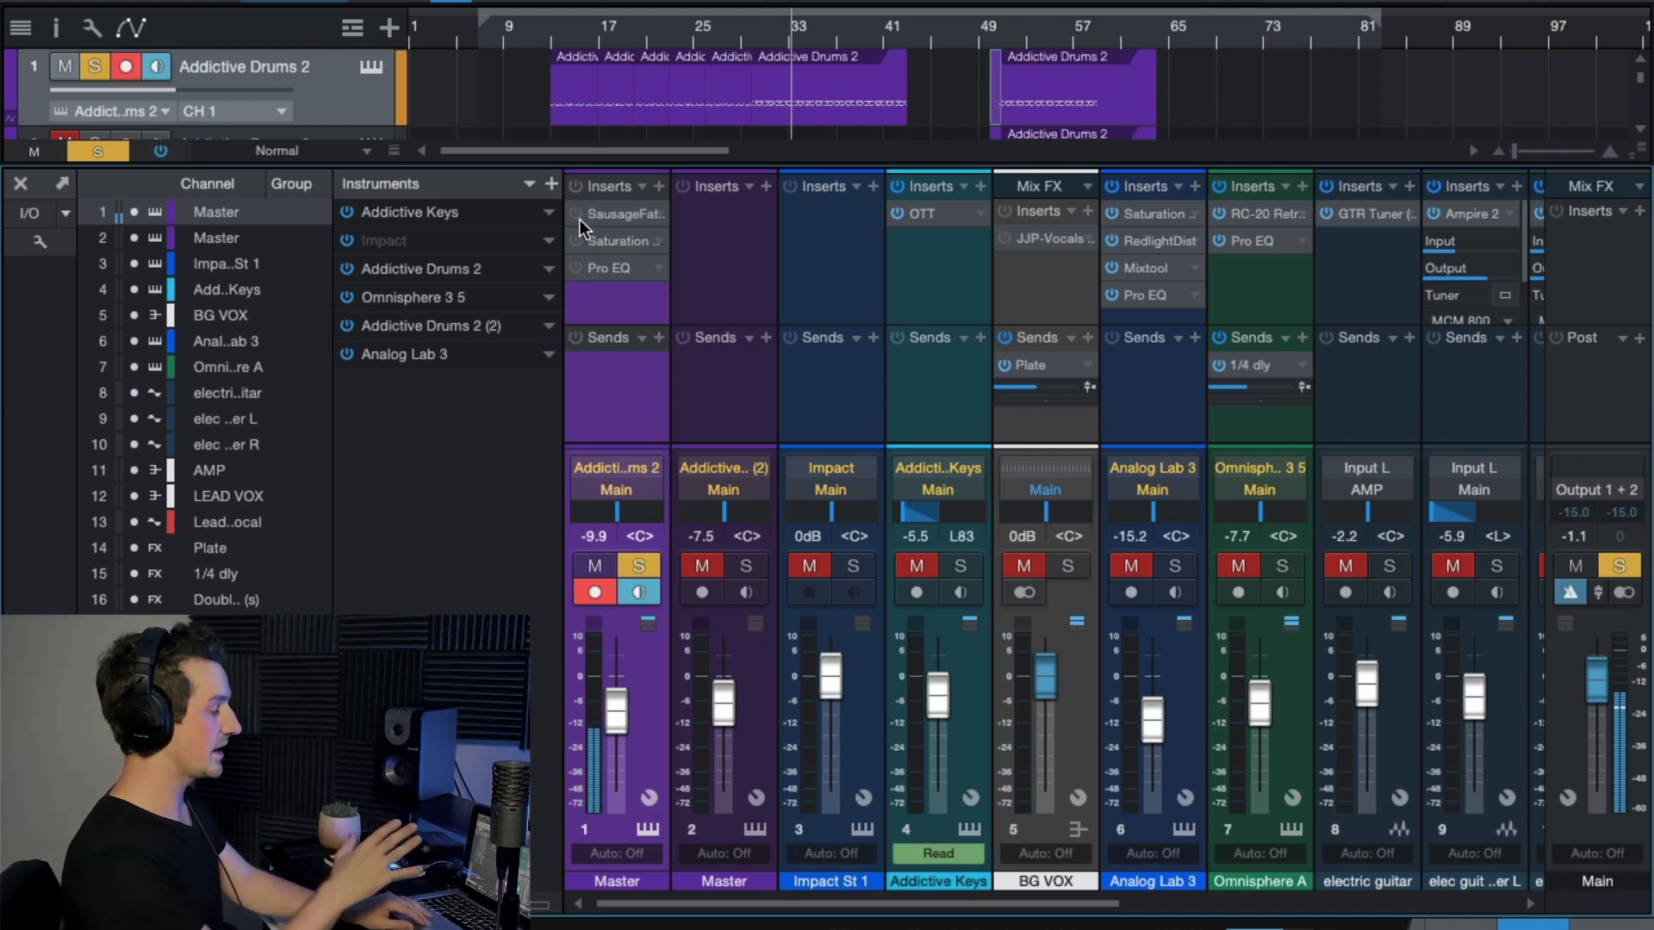
Re-enable SausageFattener on the first drum channel and set its Color to 59 %.
left_click(581, 217)
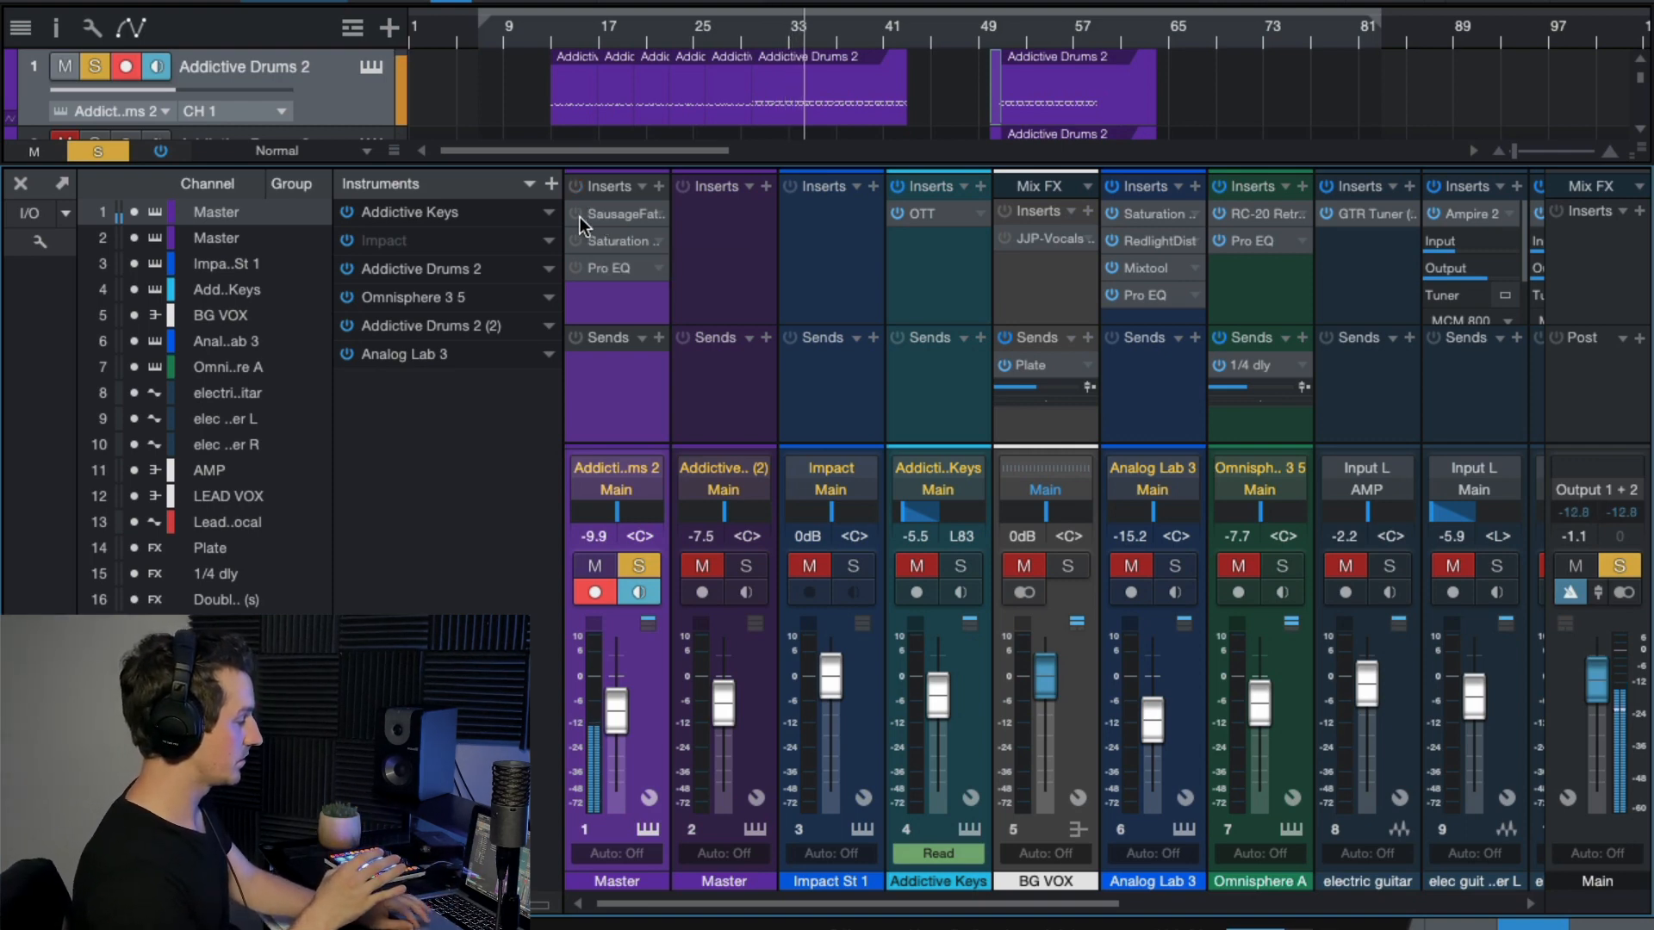
left_click(615, 212)
mouse_move(843, 327)
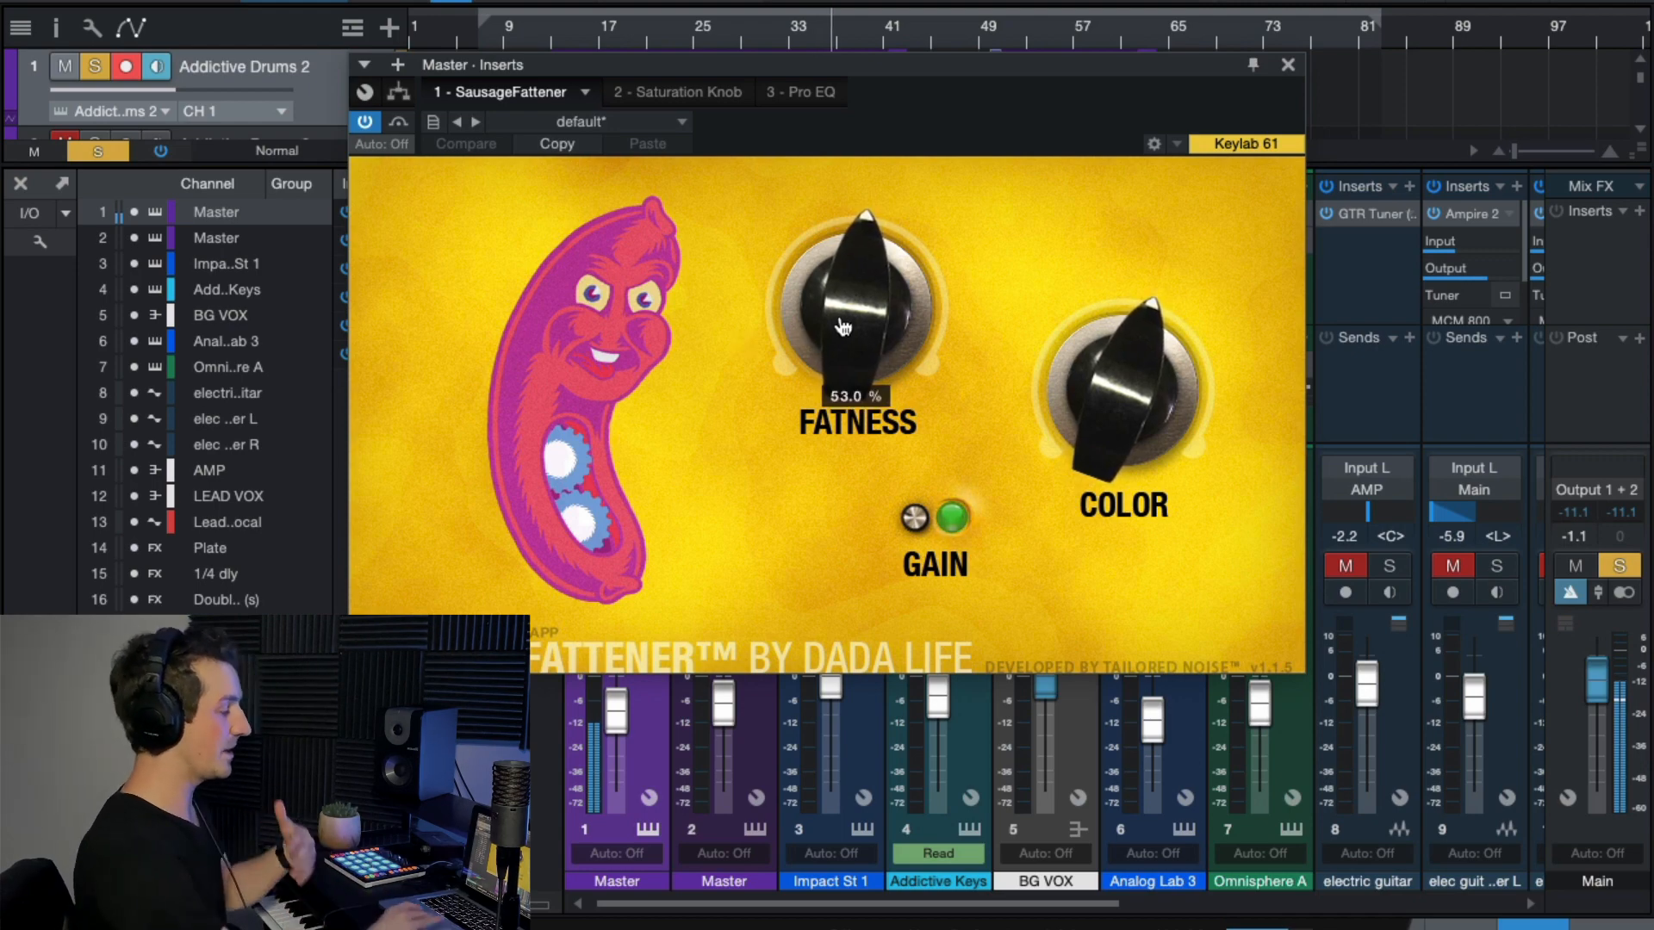
left_click_drag(1124, 401, 1255, 150)
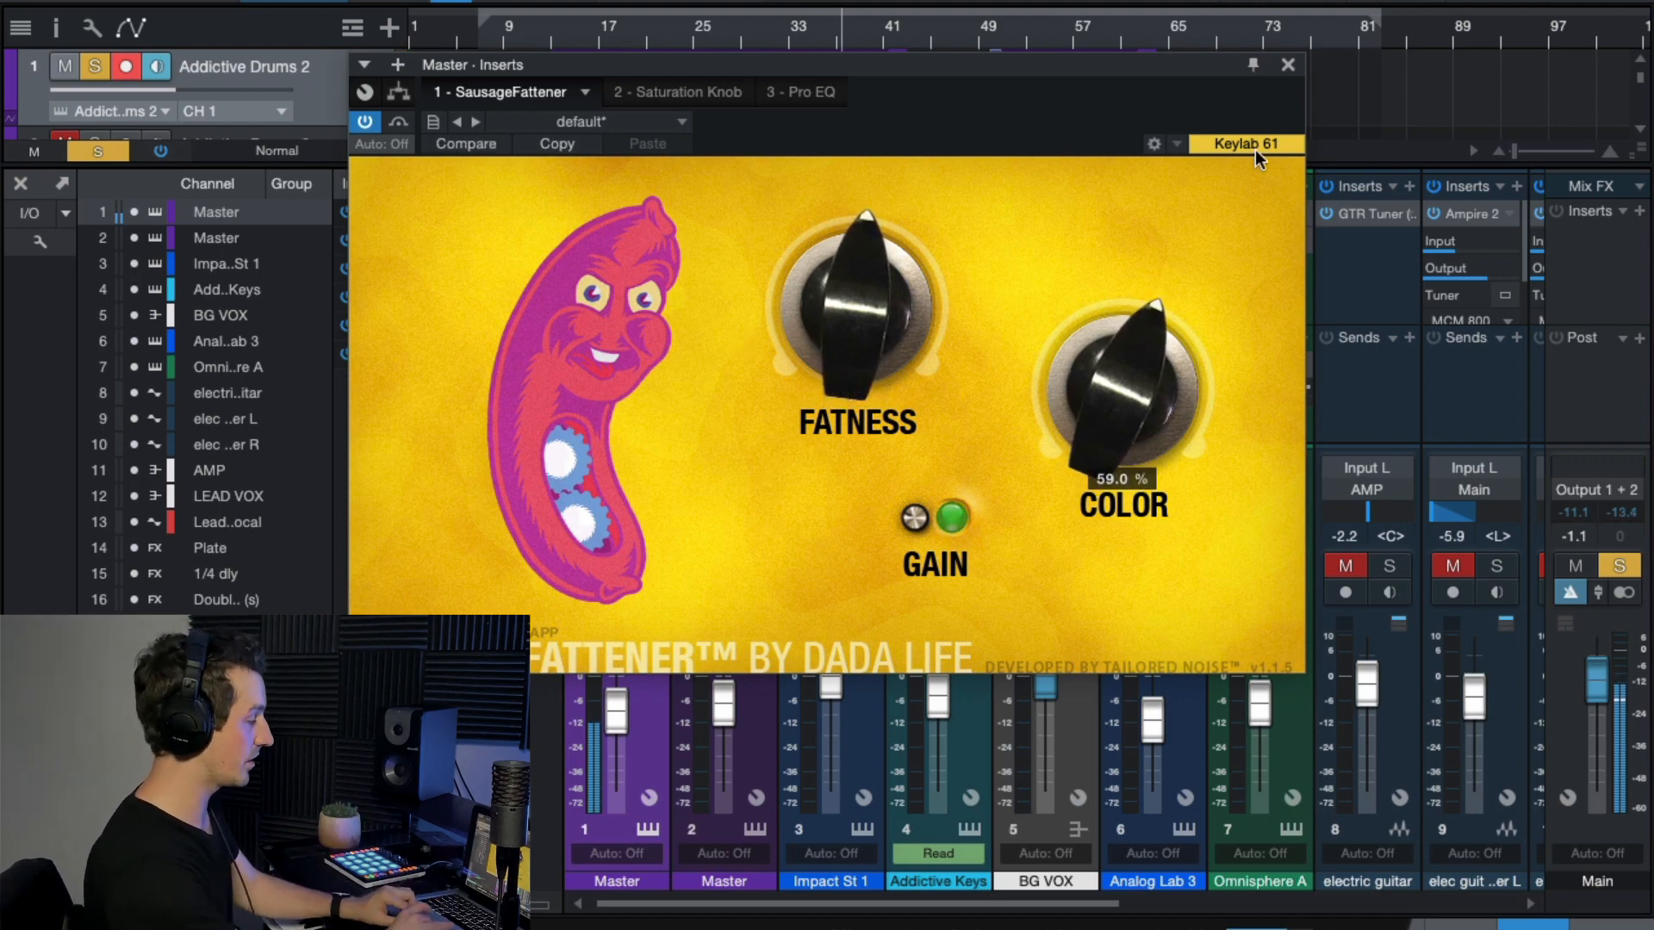
left_click(1288, 66)
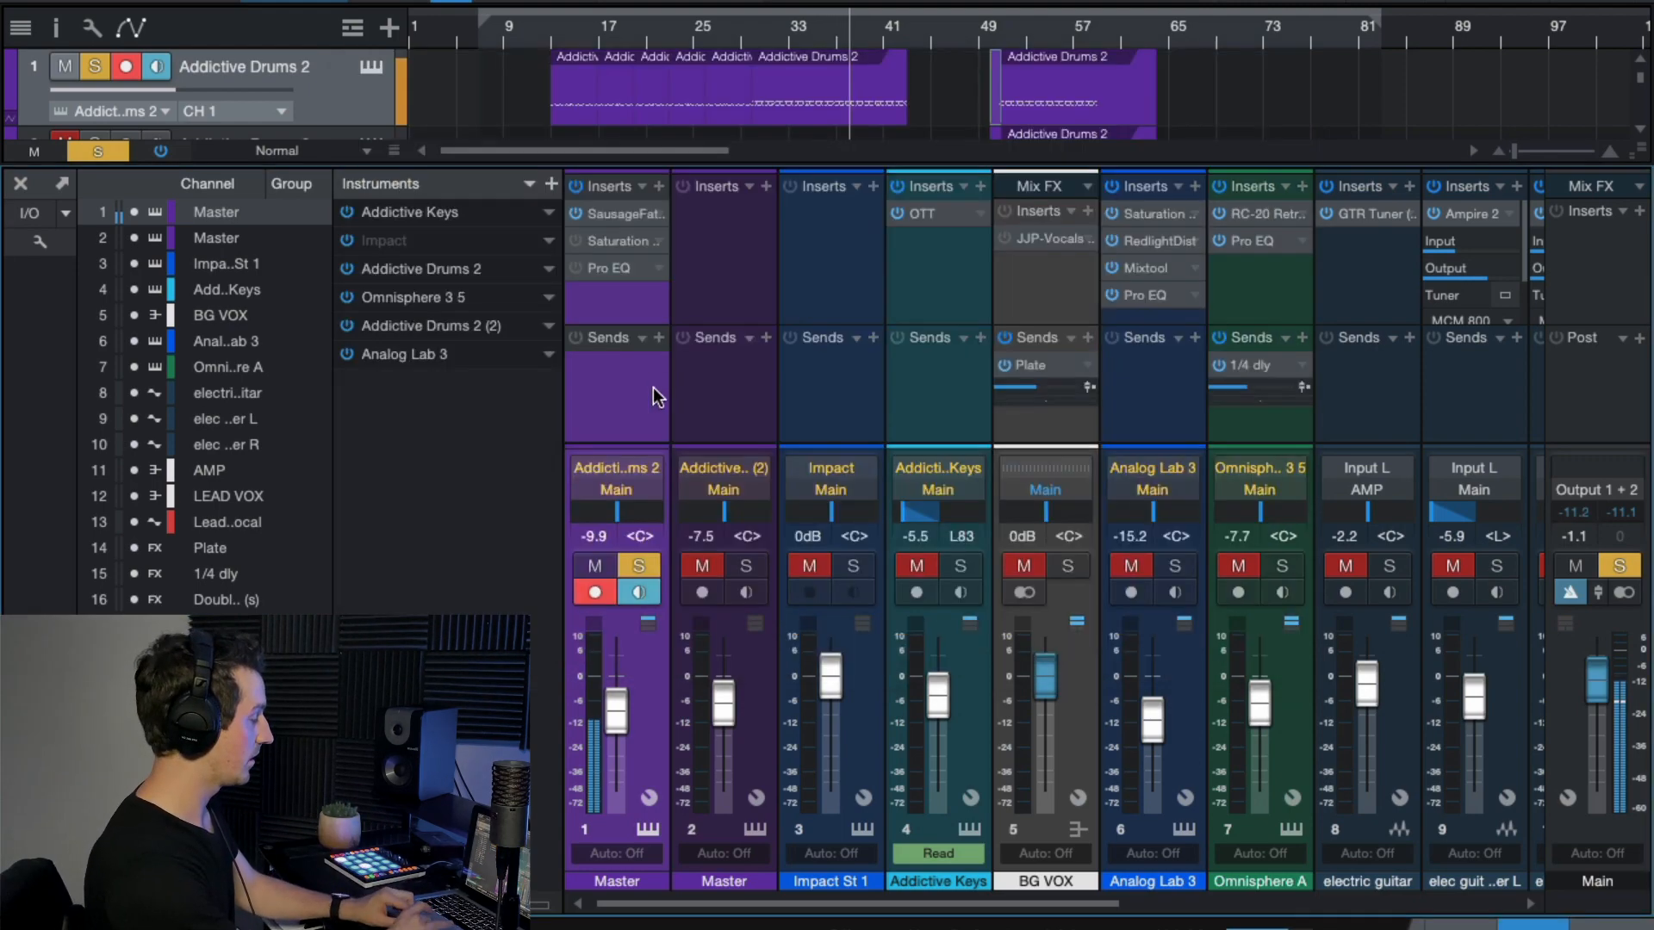
Show the Saturation Knob and Pro EQ settings of the first drum channel and re-enable both inserts.
left_click(608, 242)
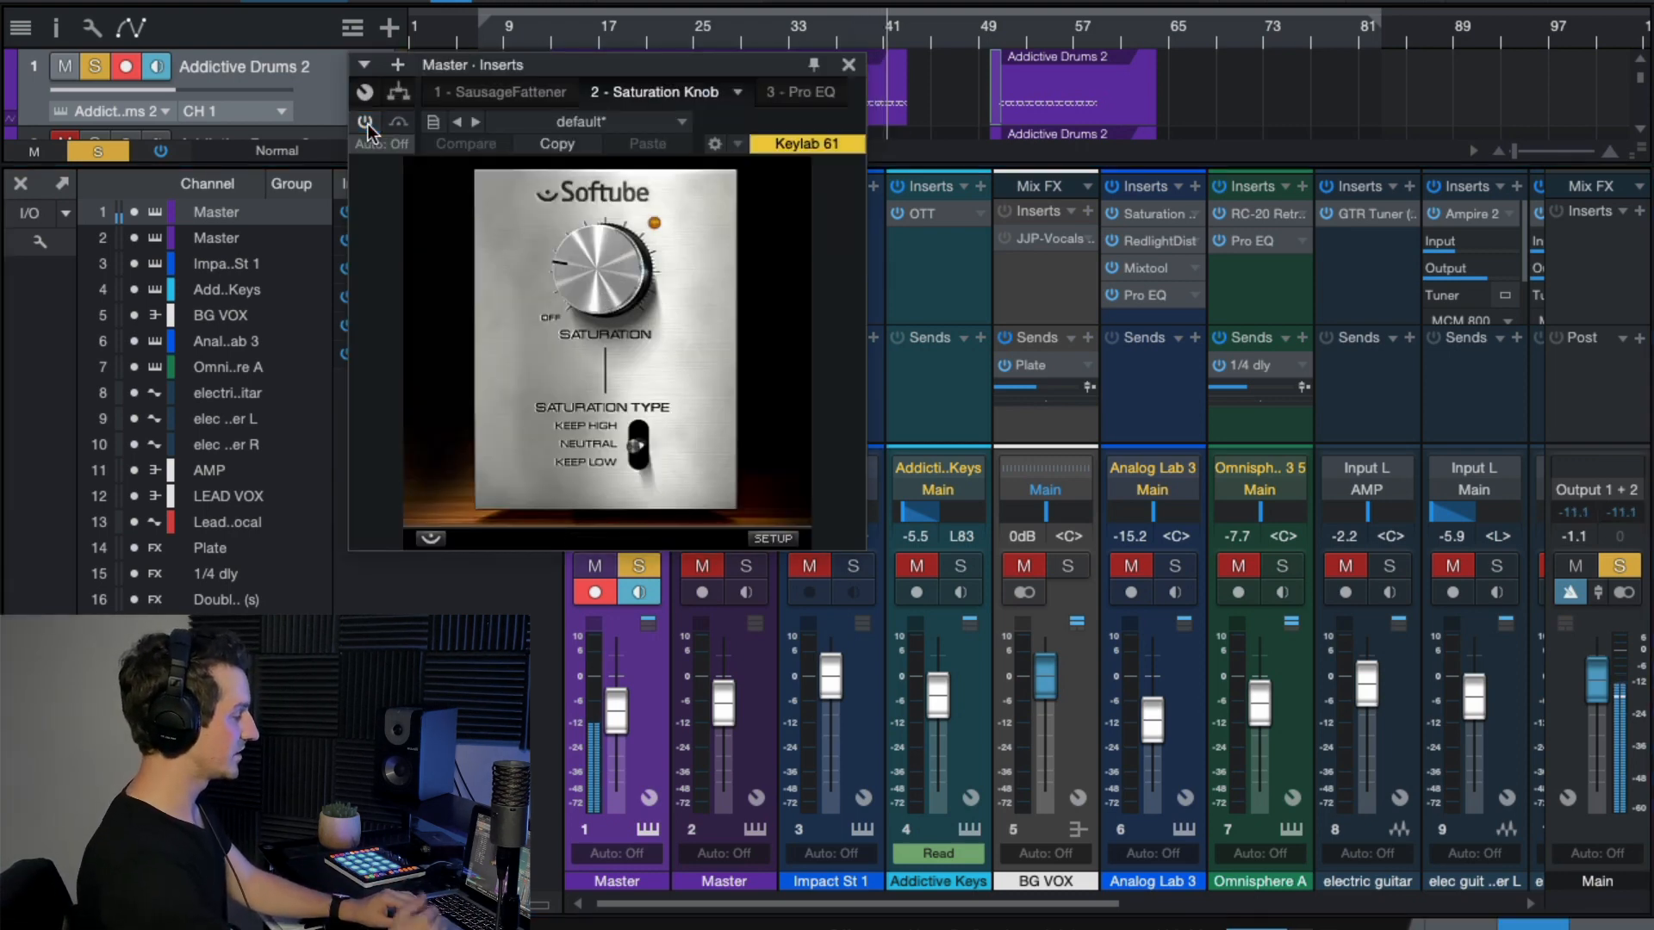
left_click(849, 65)
left_click(603, 267)
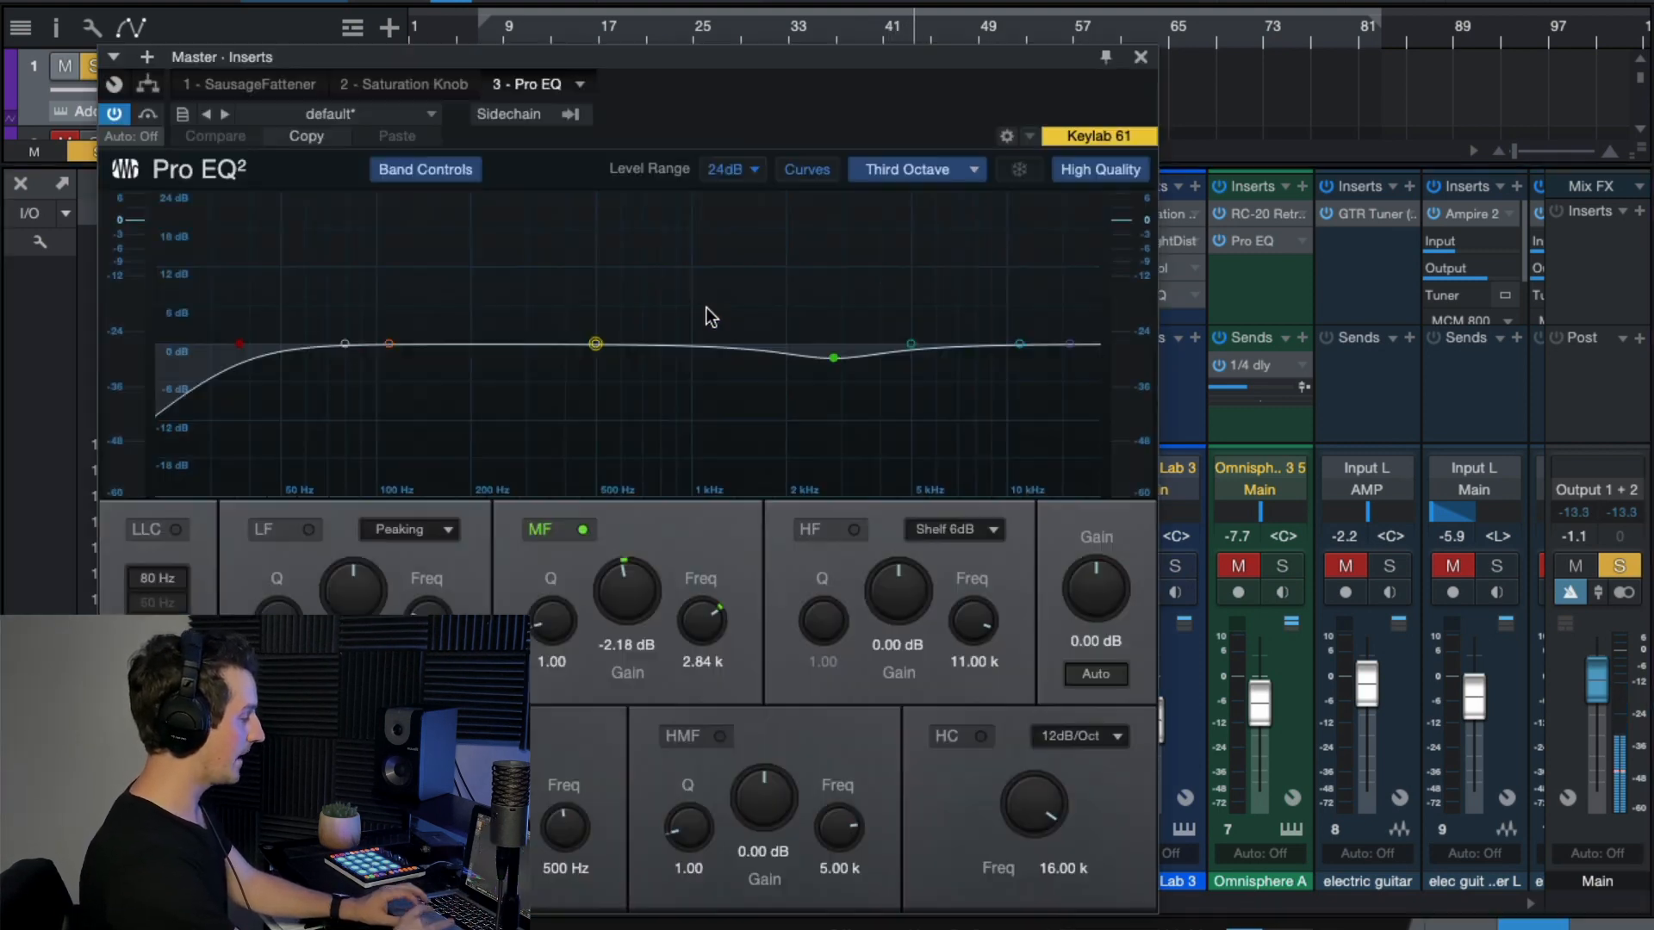
left_click(1140, 58)
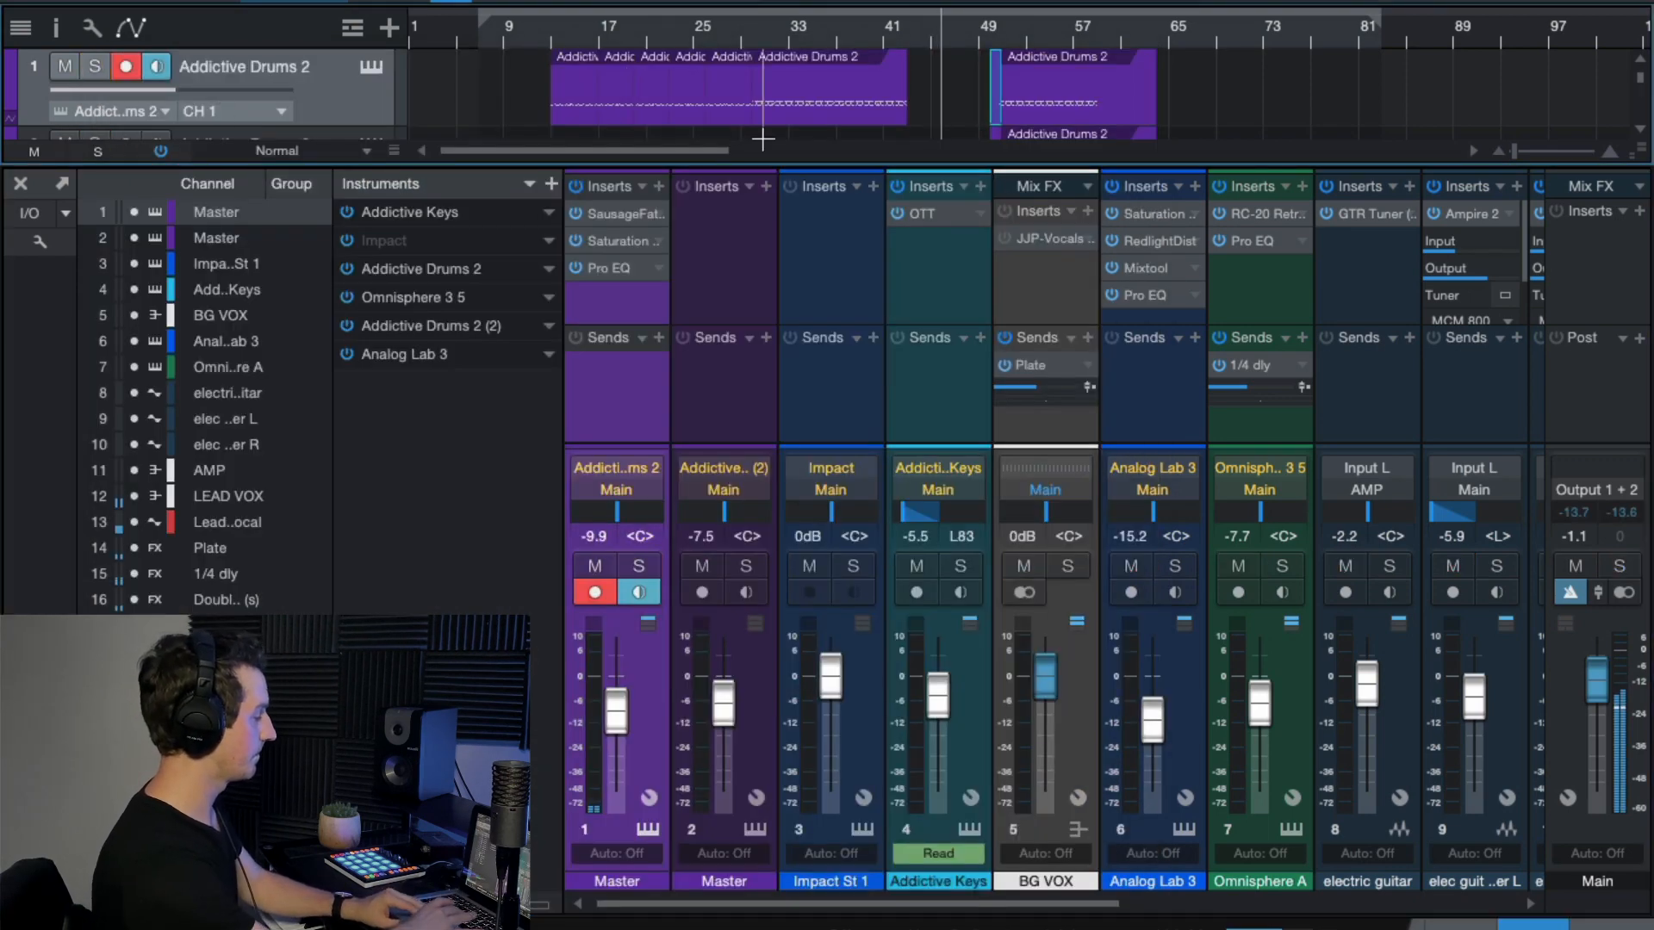
Add a Plate send to the first drum channel and play the arrangement from about bar 13.
left_click(654, 334)
left_click(722, 480)
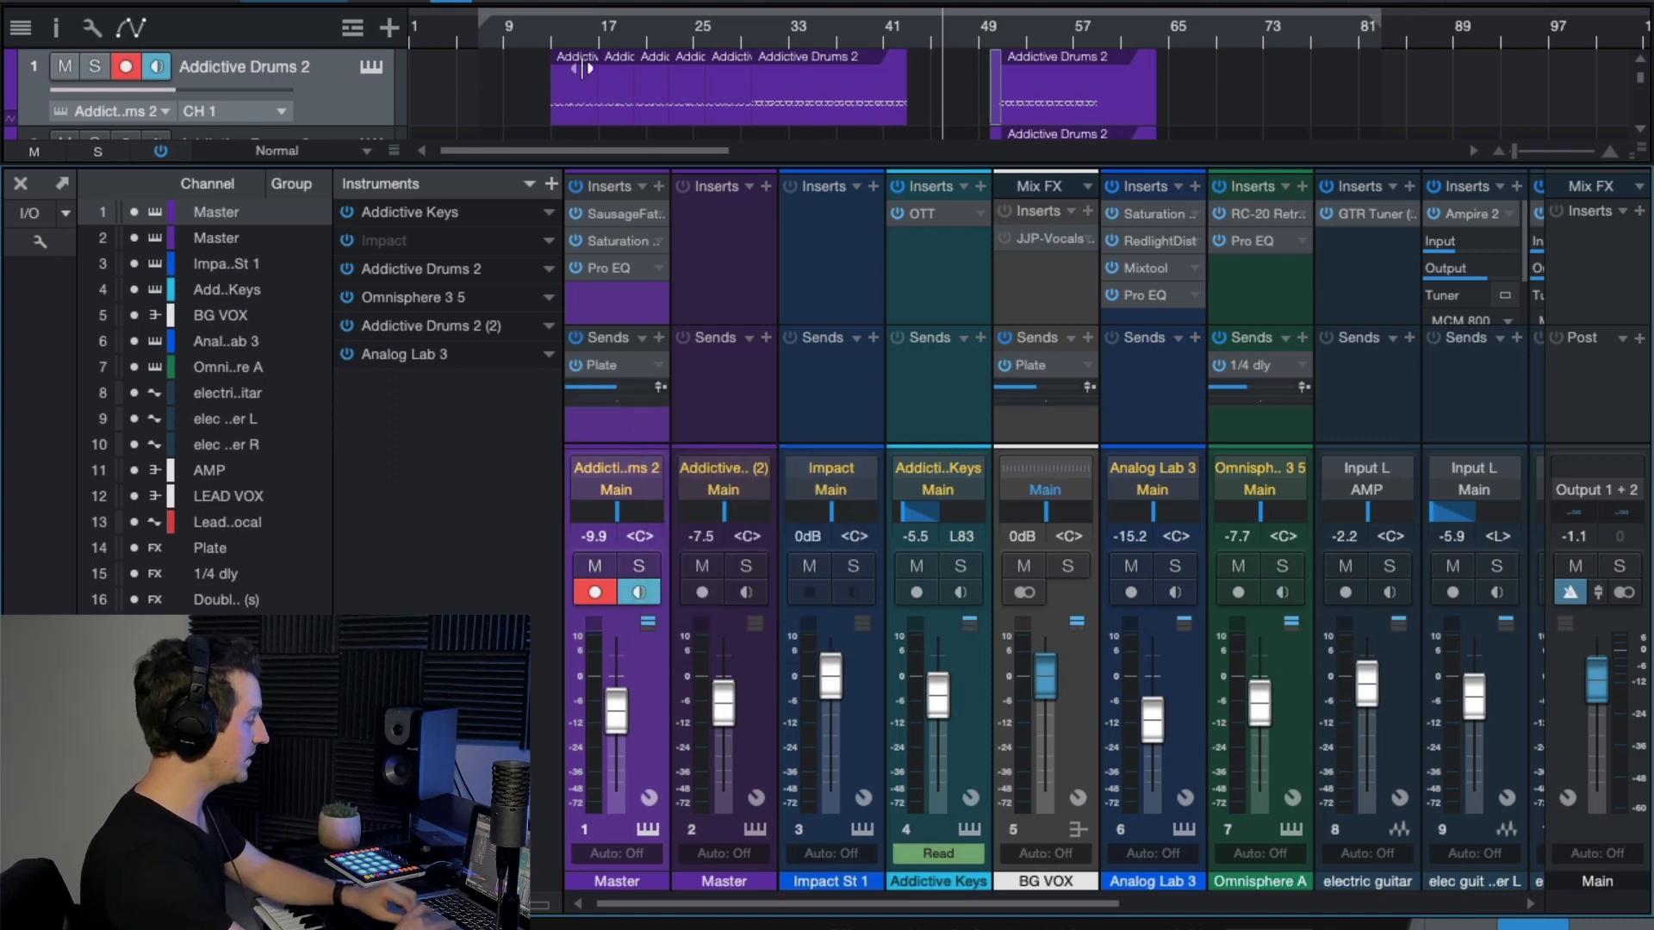
left_click(560, 43)
key("space")
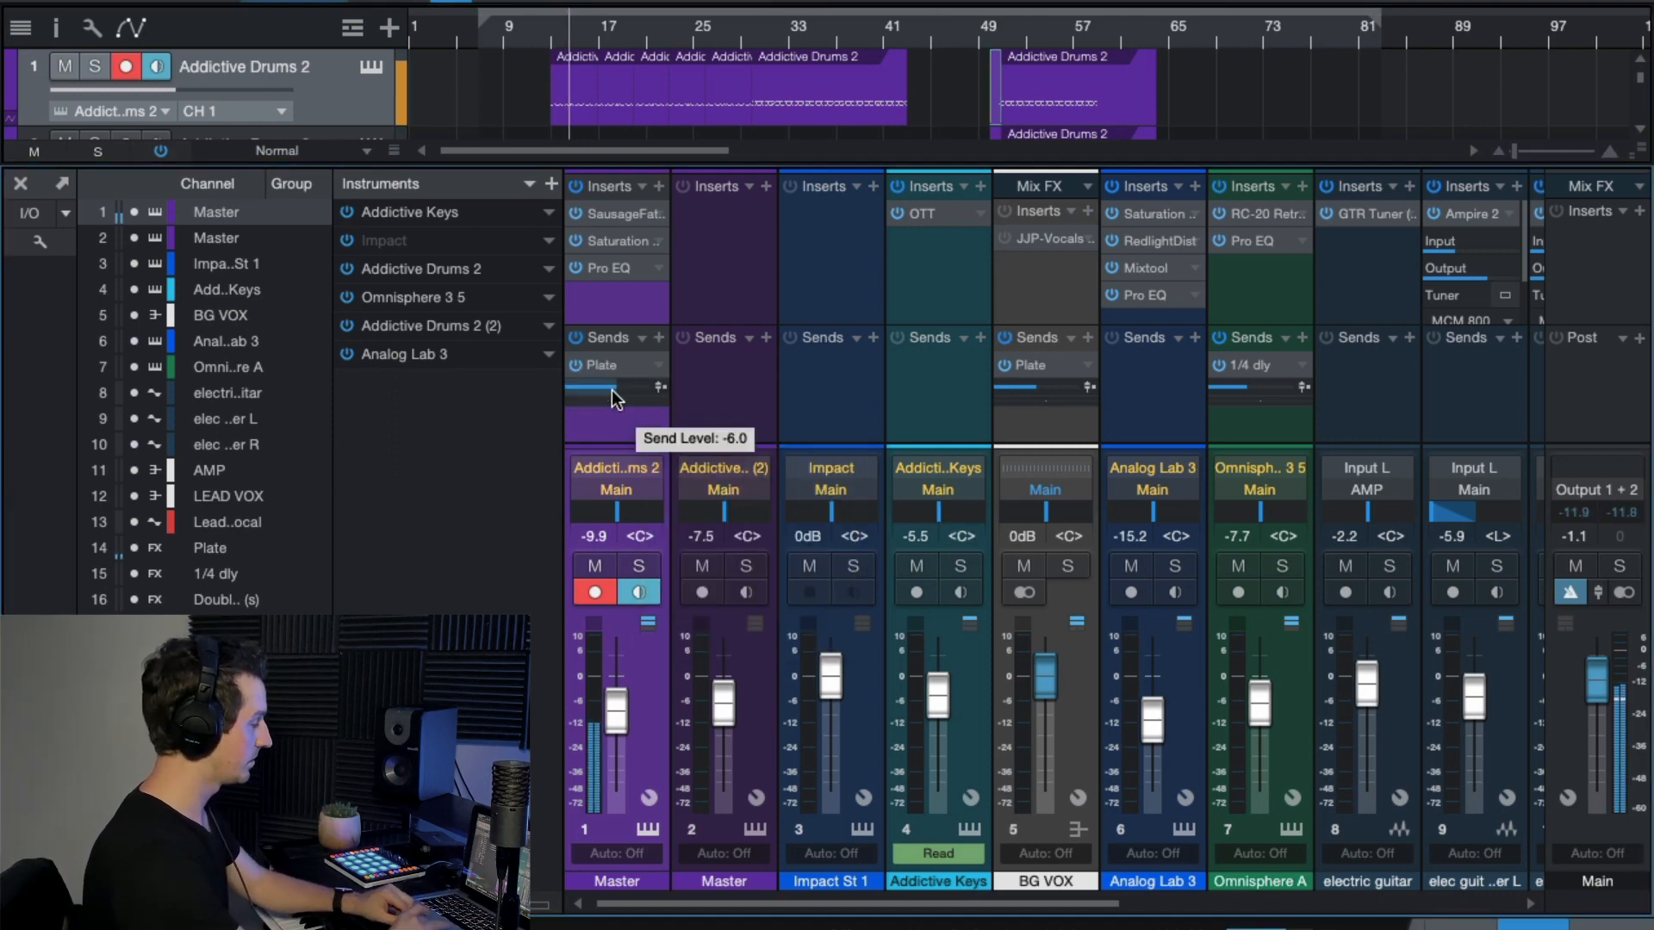
Switch the first drum channel's send to Doubler4 (s) and raise its send level.
left_click(654, 365)
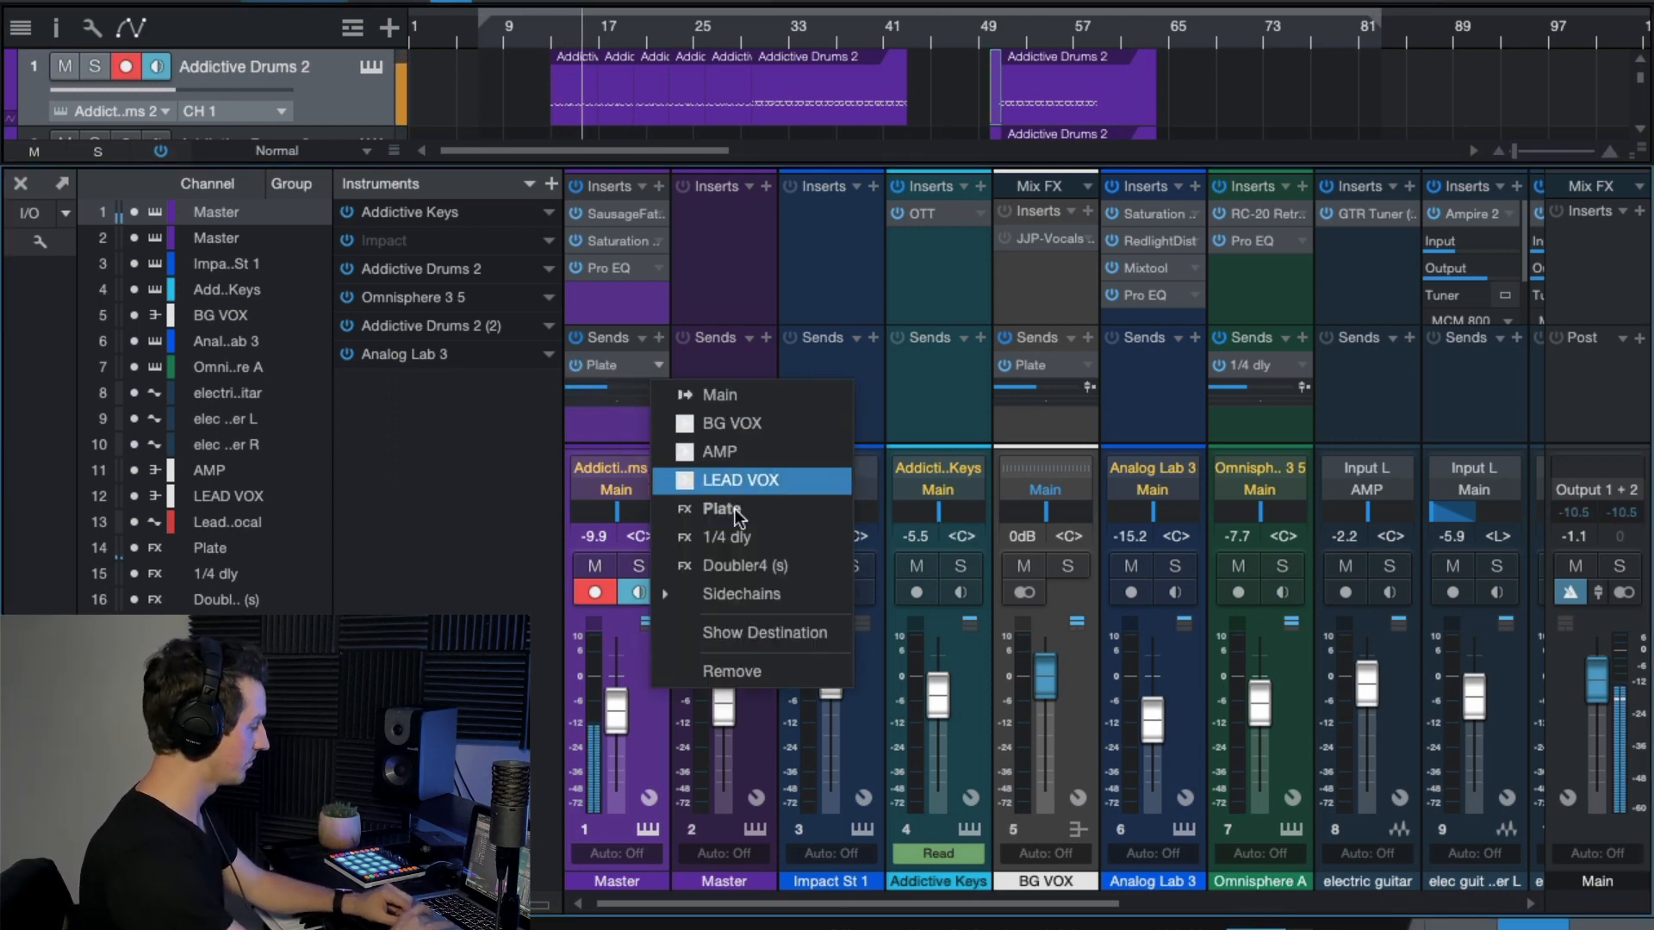
left_click(756, 566)
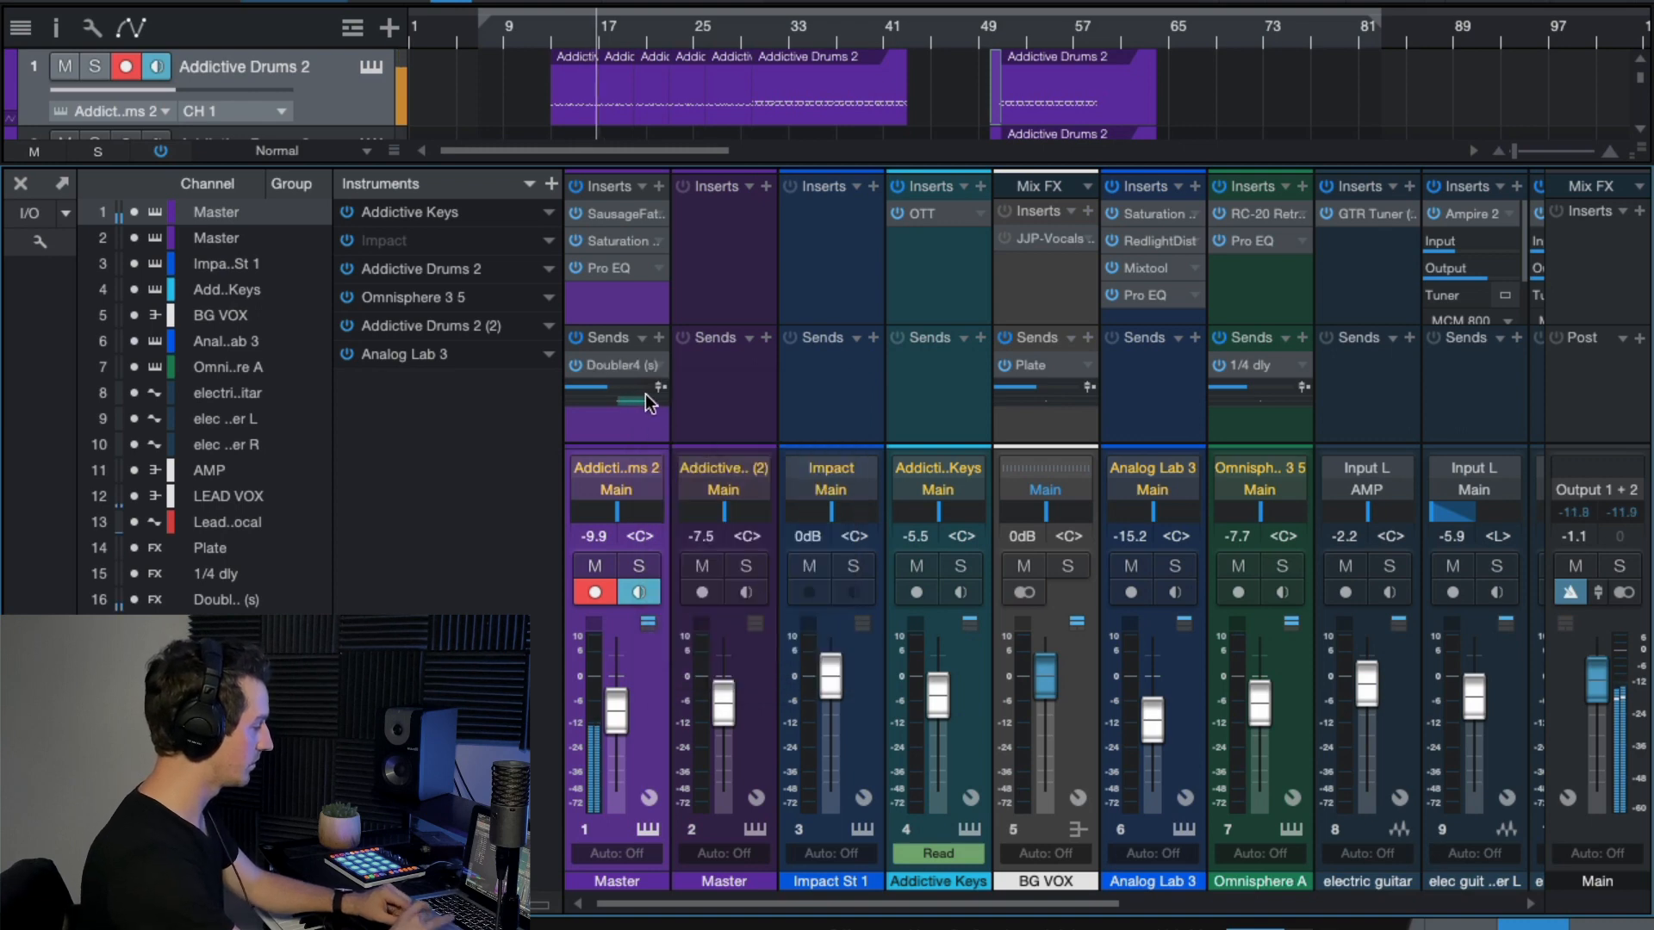
mouse_move(608, 387)
left_mouse_down()
mouse_move(656, 385)
mouse_move(577, 380)
mouse_move(623, 396)
left_mouse_up()
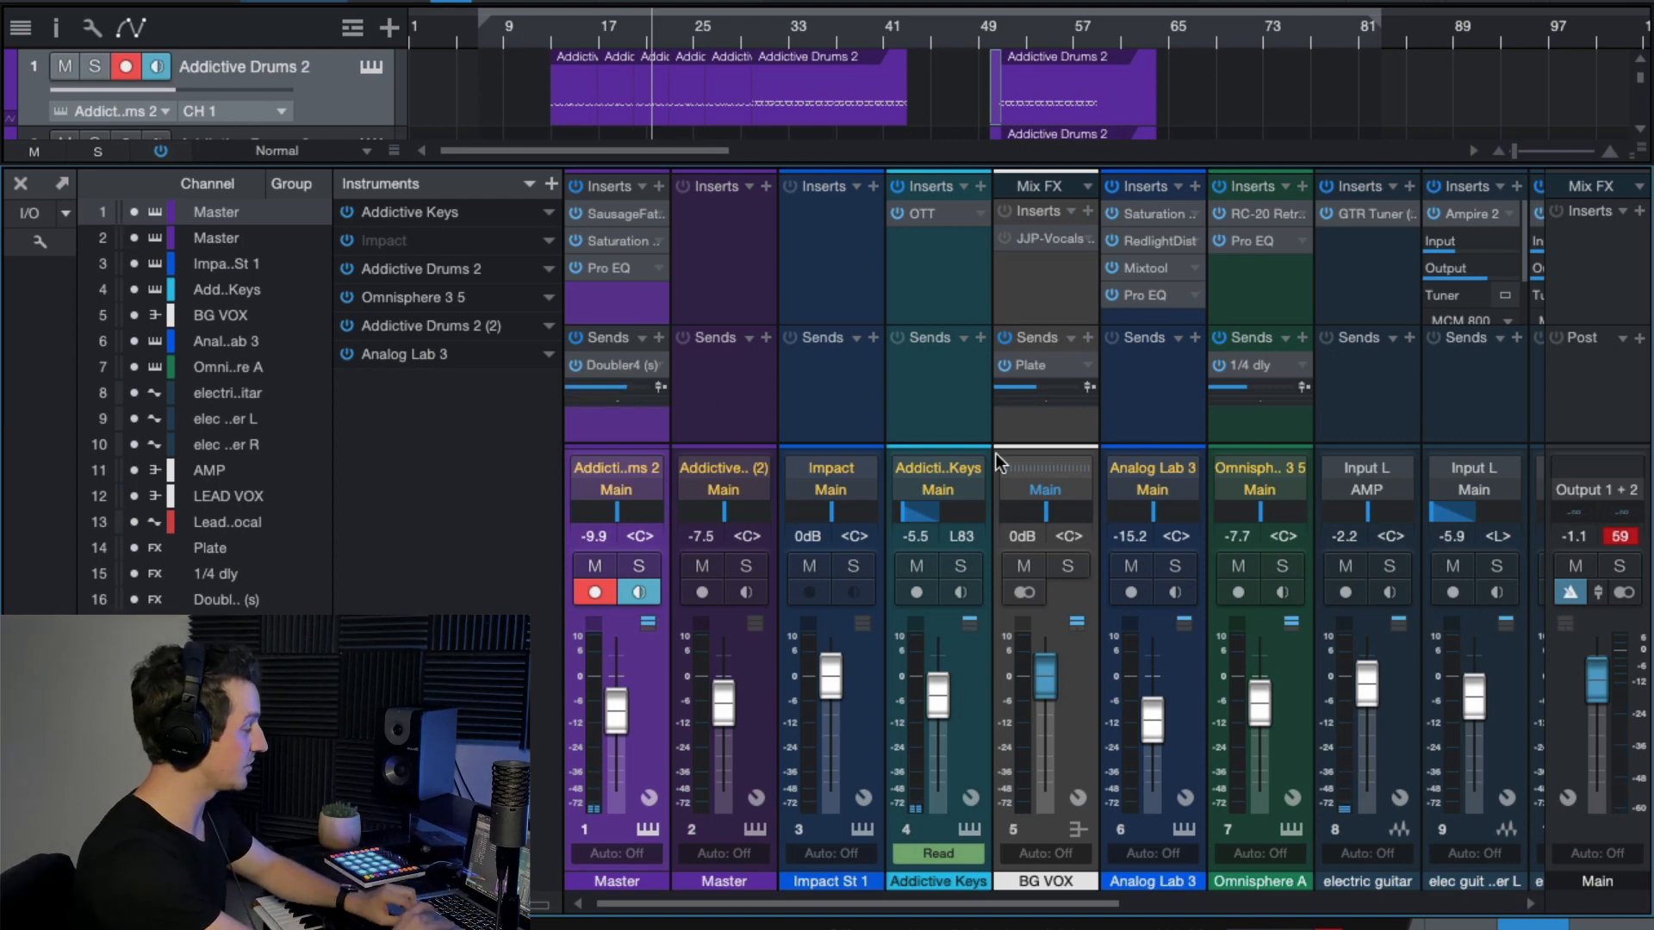
Remove the Doubler4 (s) send from the first drum channel.
scroll(990, 453, "right", 7)
scroll(1078, 513, "left", 7)
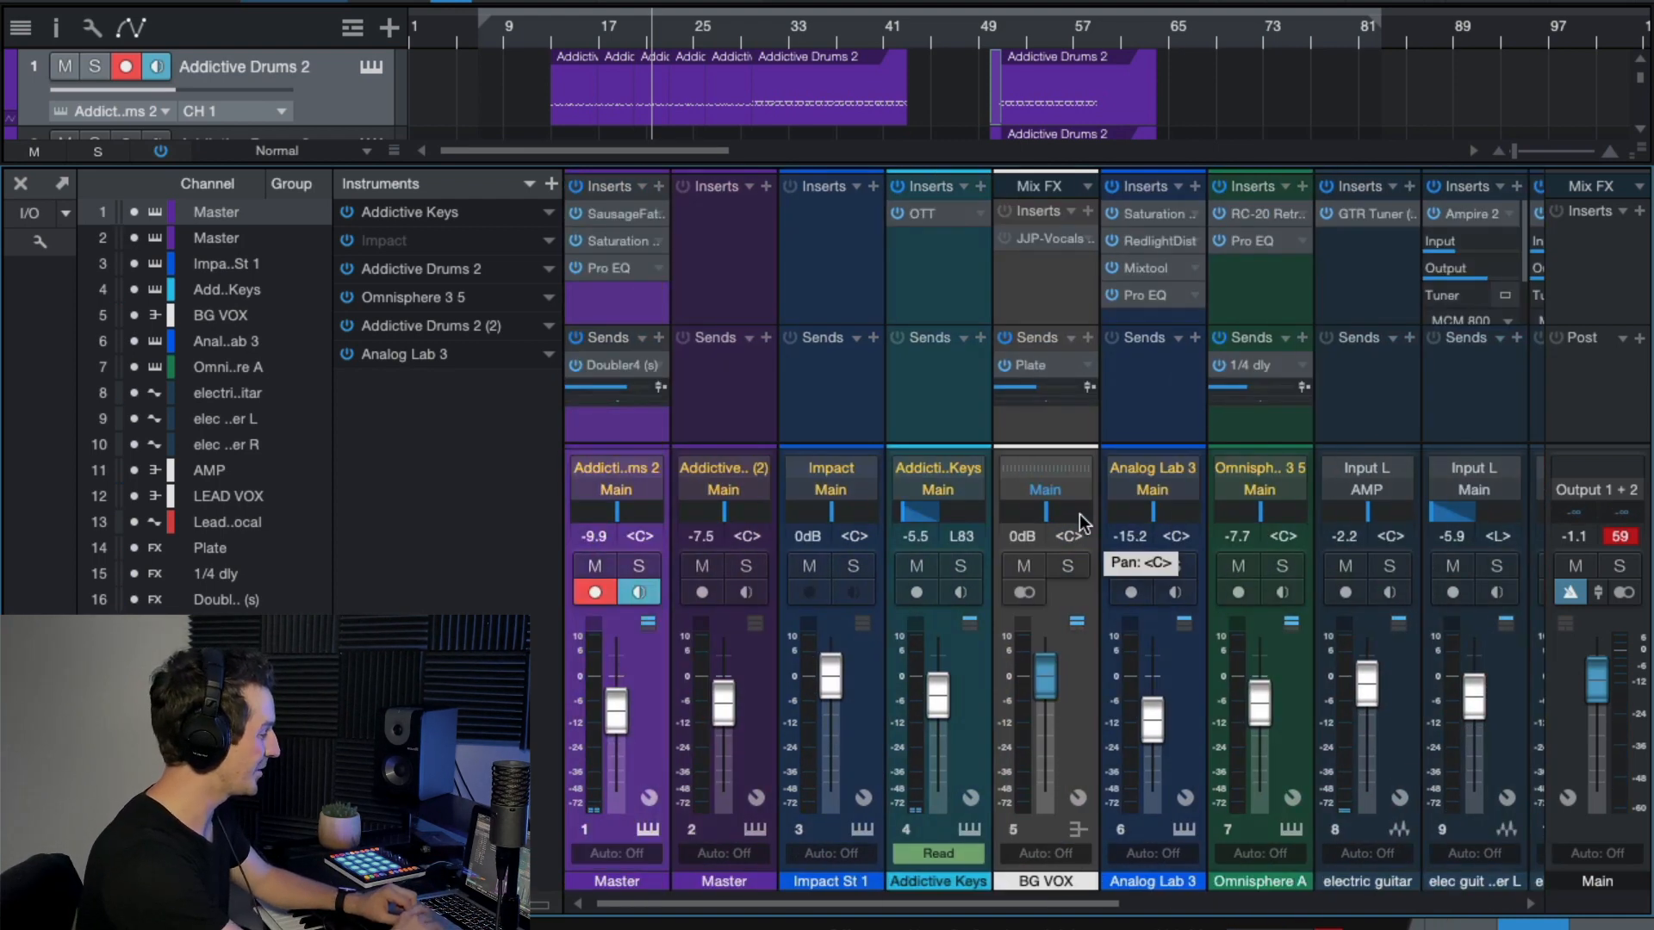
left_click(660, 369)
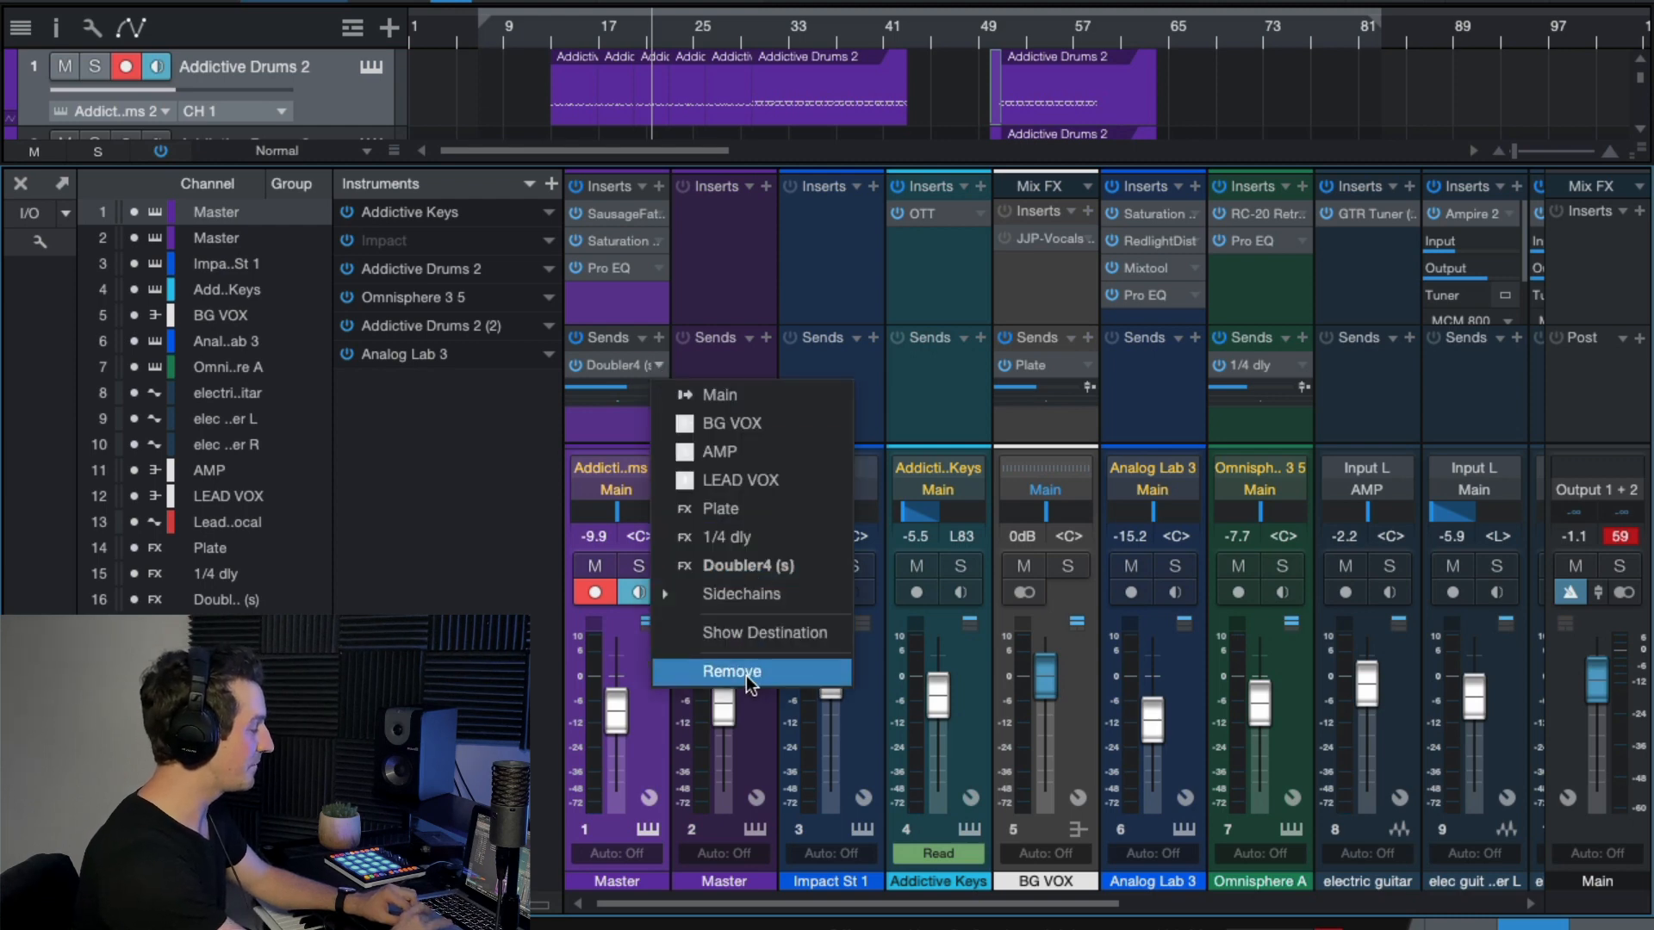
left_click(745, 675)
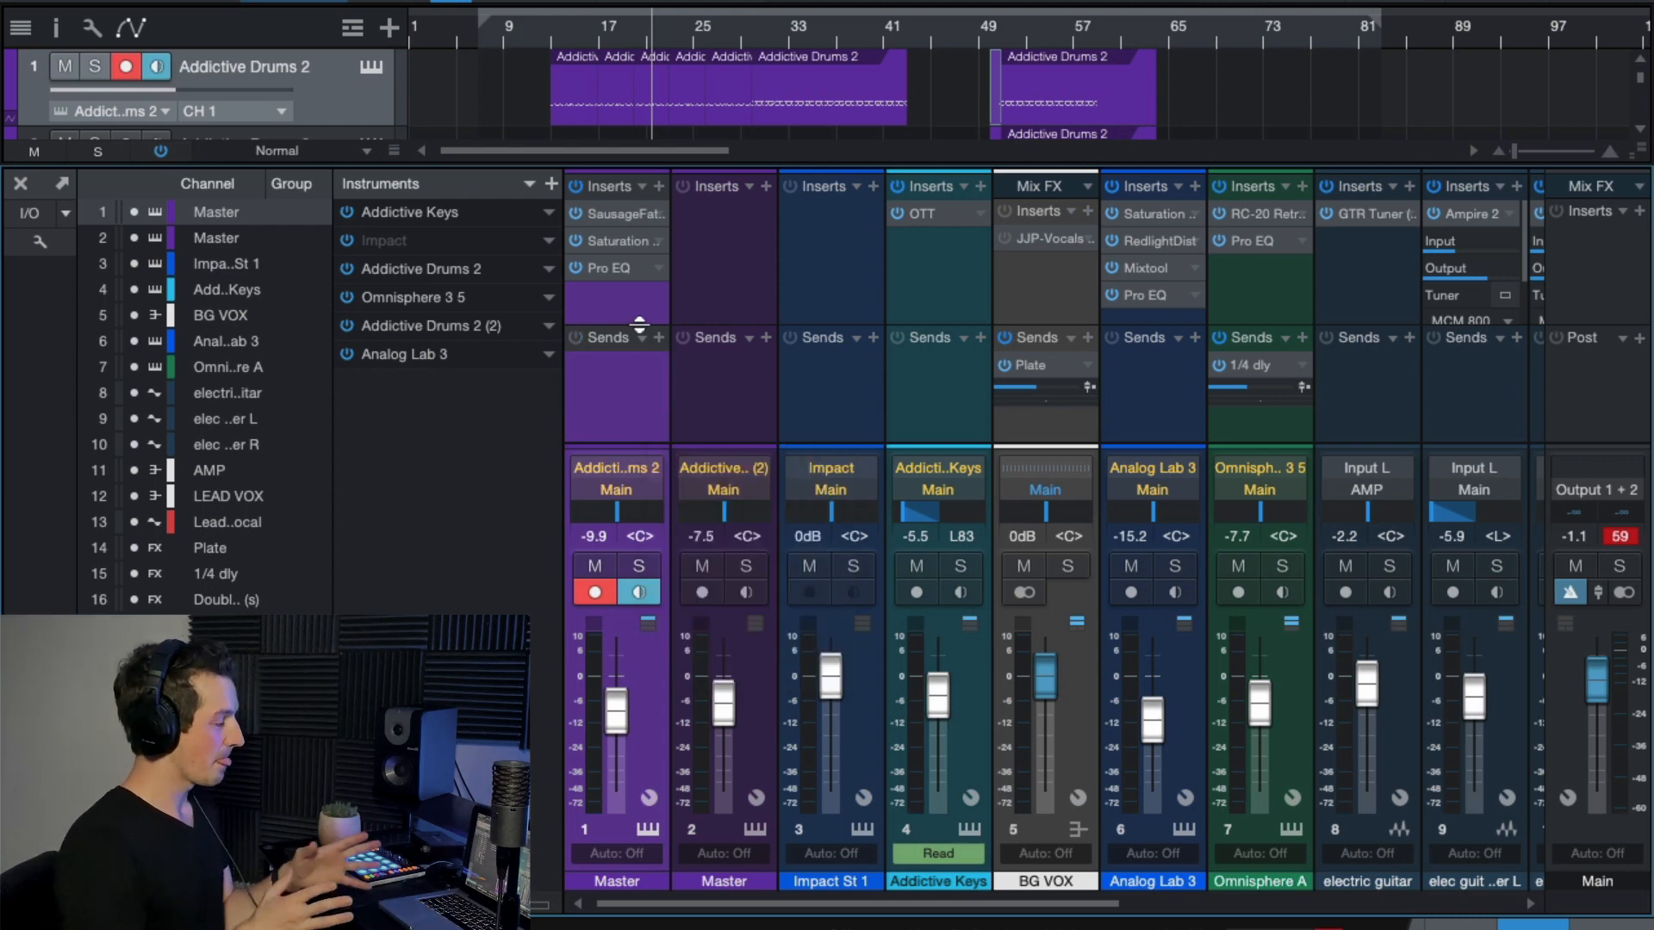